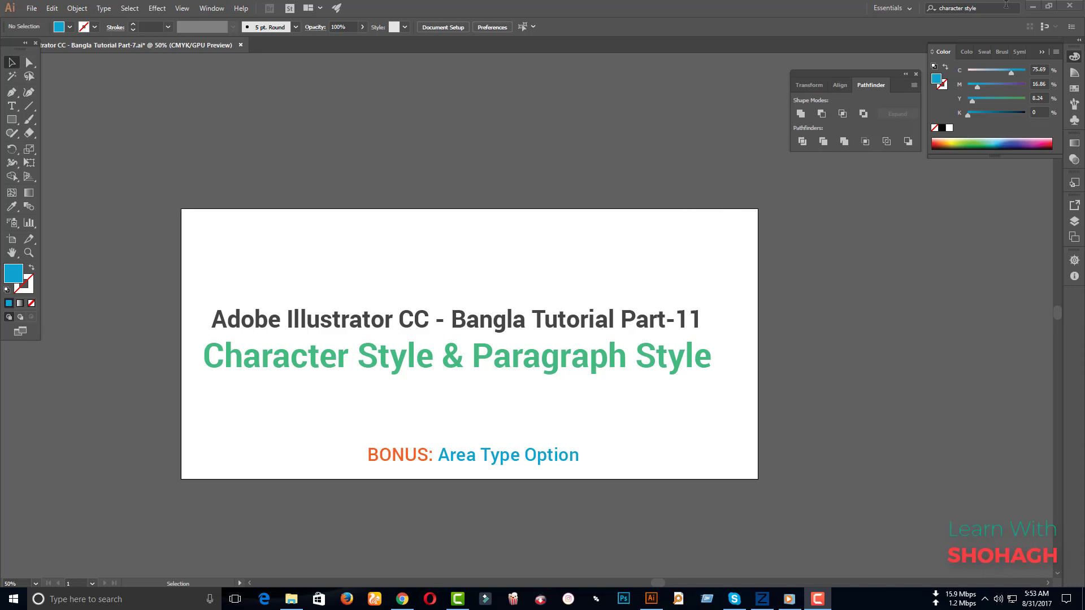
- Minimize Illustrator so Chrome's Google Translate page comes to the front
click(1032, 10)
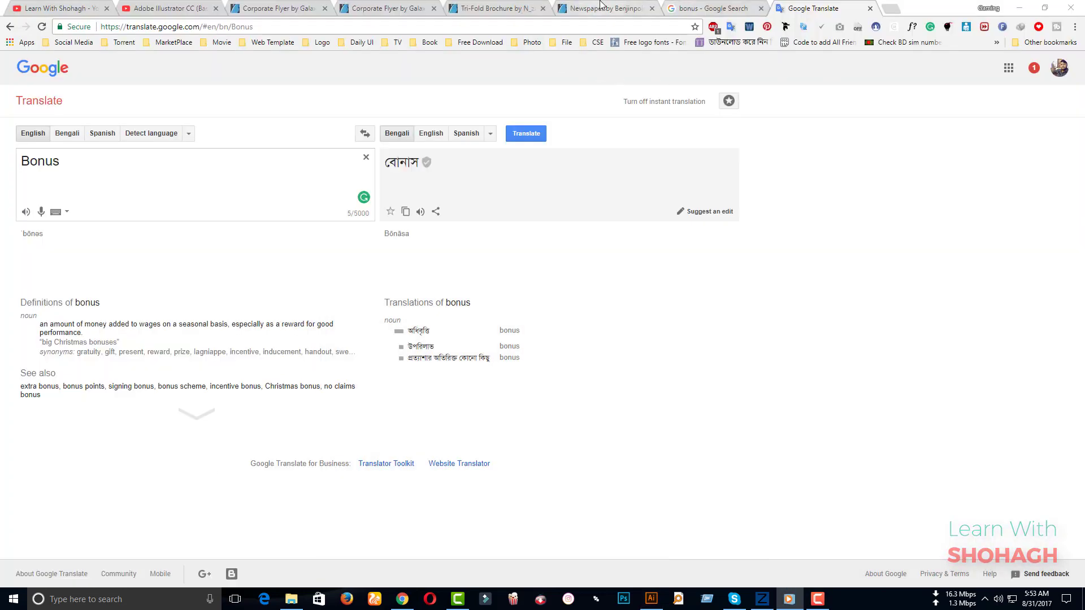
- Close the Google Translate and bonus search pages and step through the newspaper template previews
click(583, 10)
click(759, 8)
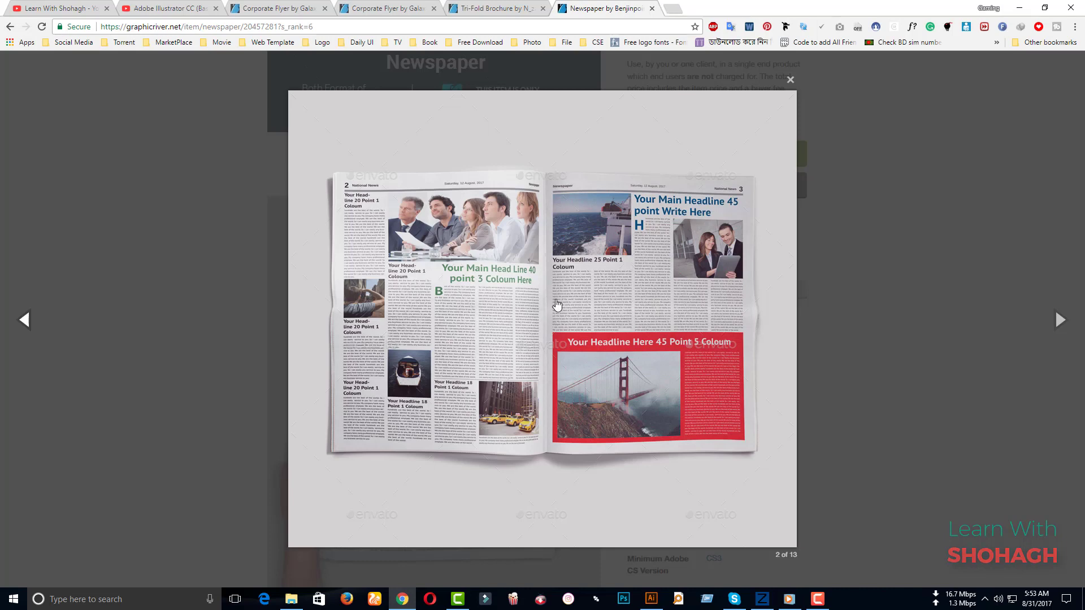
click(26, 323)
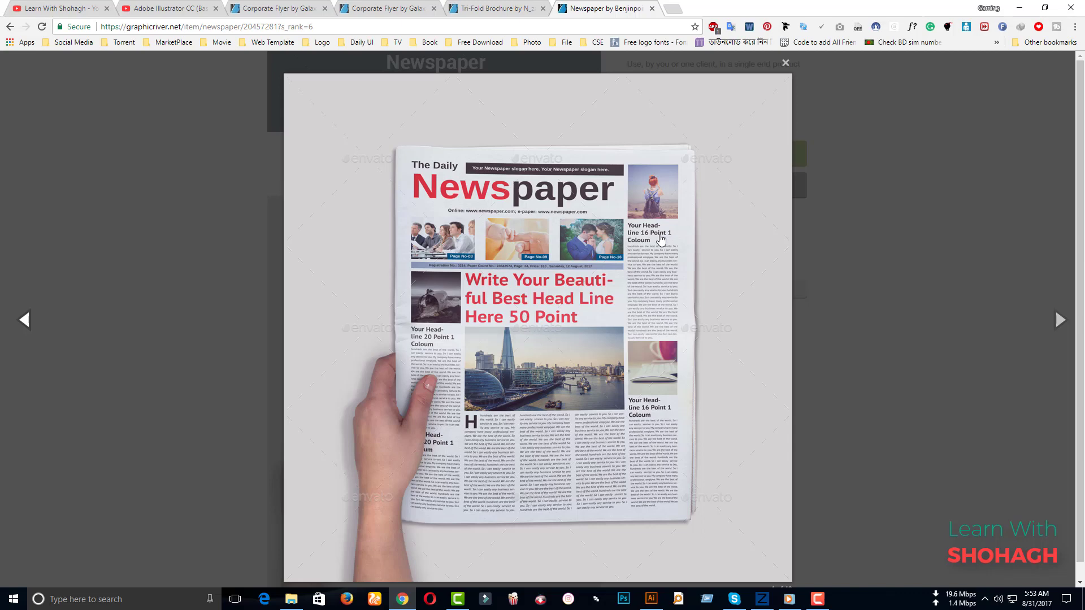
click(1059, 318)
- Glance at the Tri-Fold Brochure template, revisit the Newspaper preview, then show the YouTube channel page
click(500, 8)
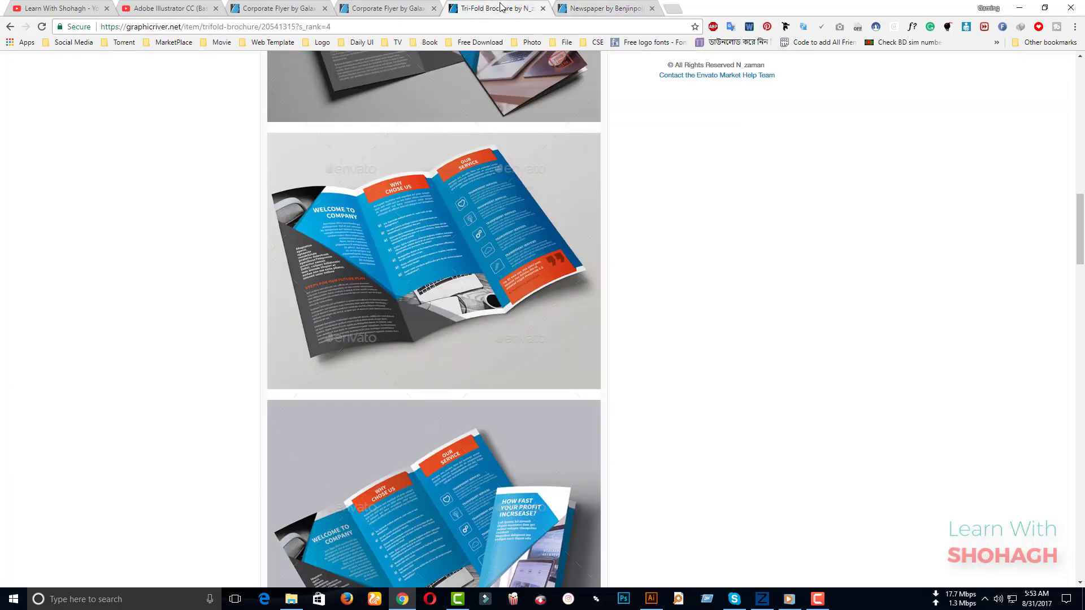
scroll(398, 263, up, 3)
scroll(462, 110, up, 2)
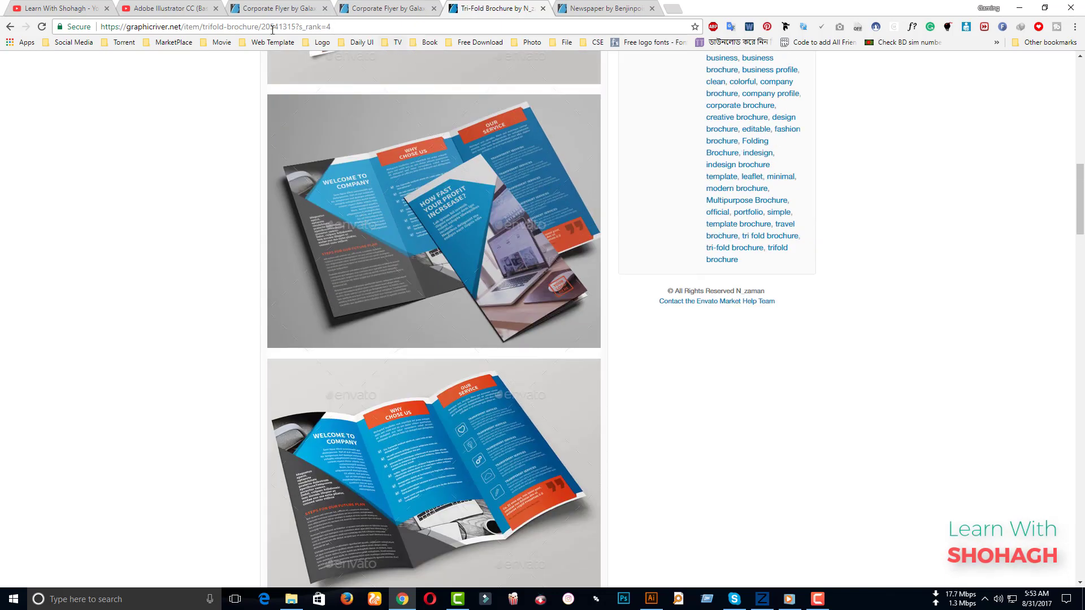
click(606, 9)
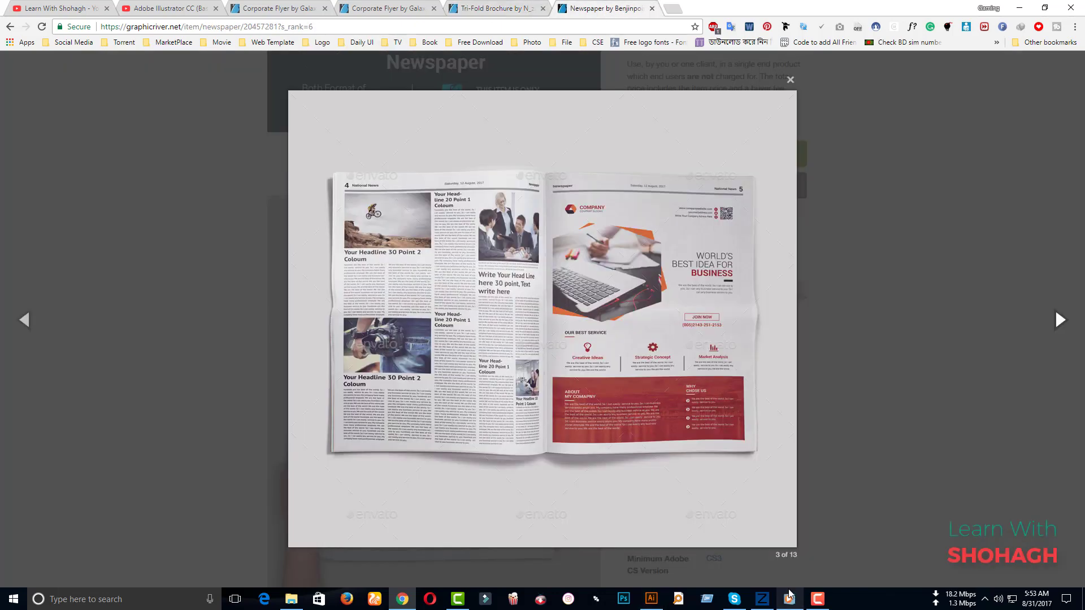
click(651, 598)
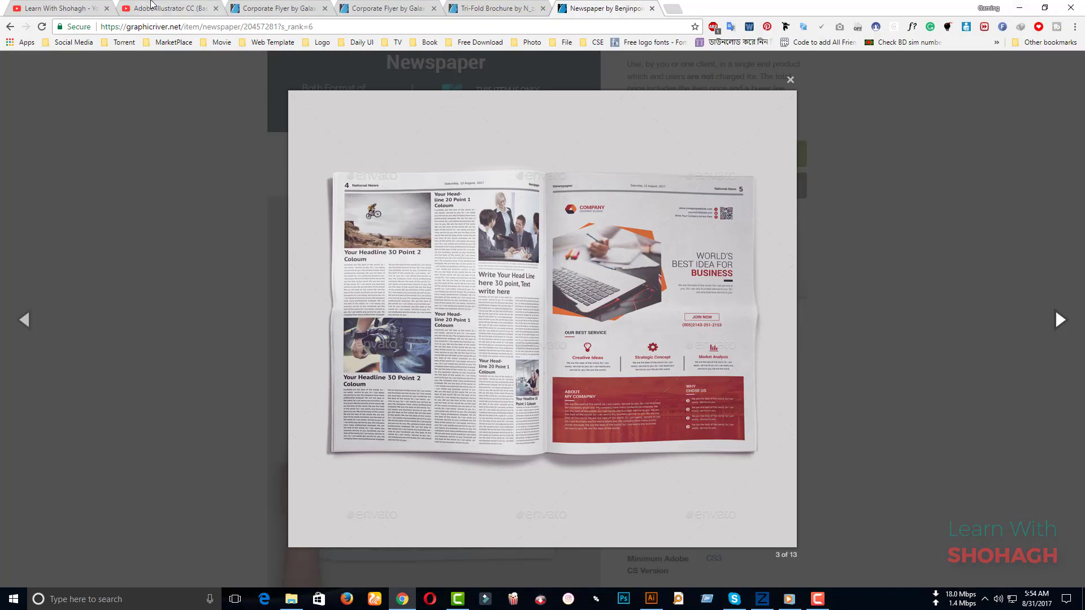
click(61, 8)
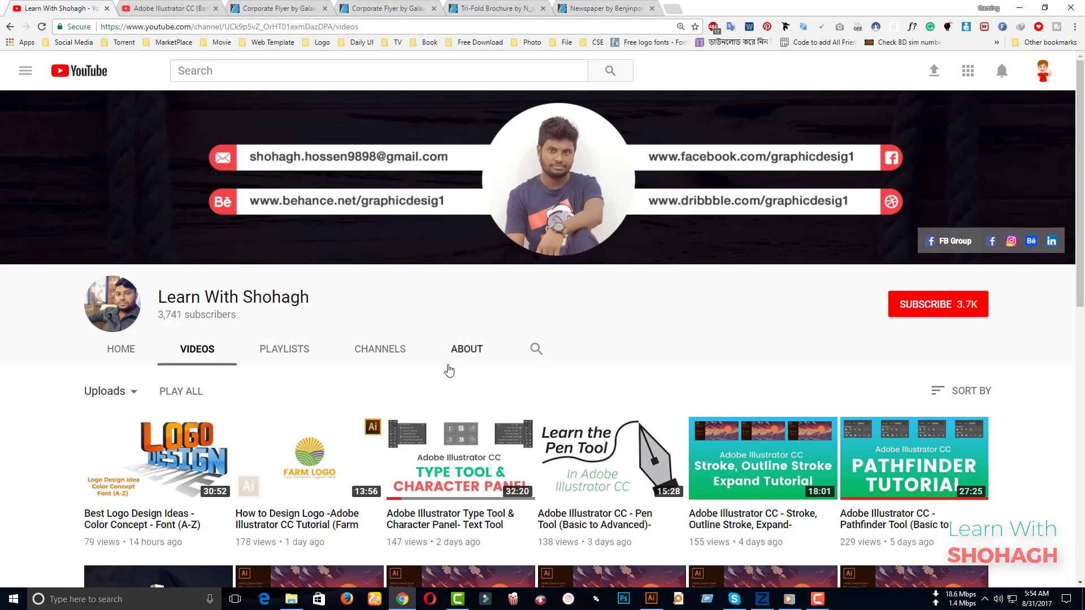
- Subscribe to the tutorial channel on its YouTube page
scroll(492, 387, down, 5)
scroll(491, 386, down, 1)
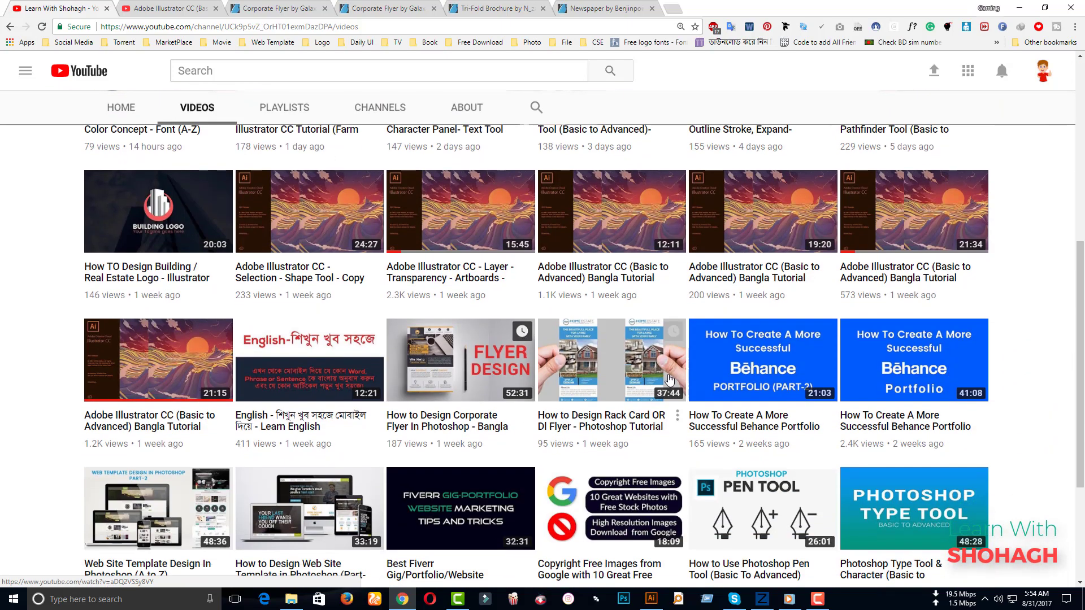
scroll(622, 376, up, 7)
click(936, 310)
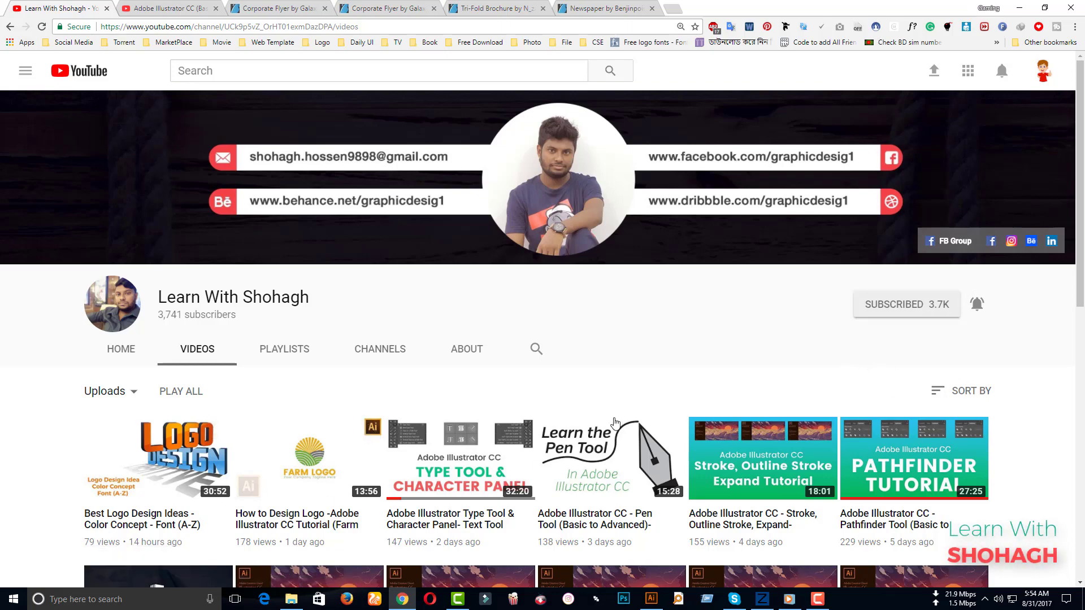
scroll(611, 424, down, 4)
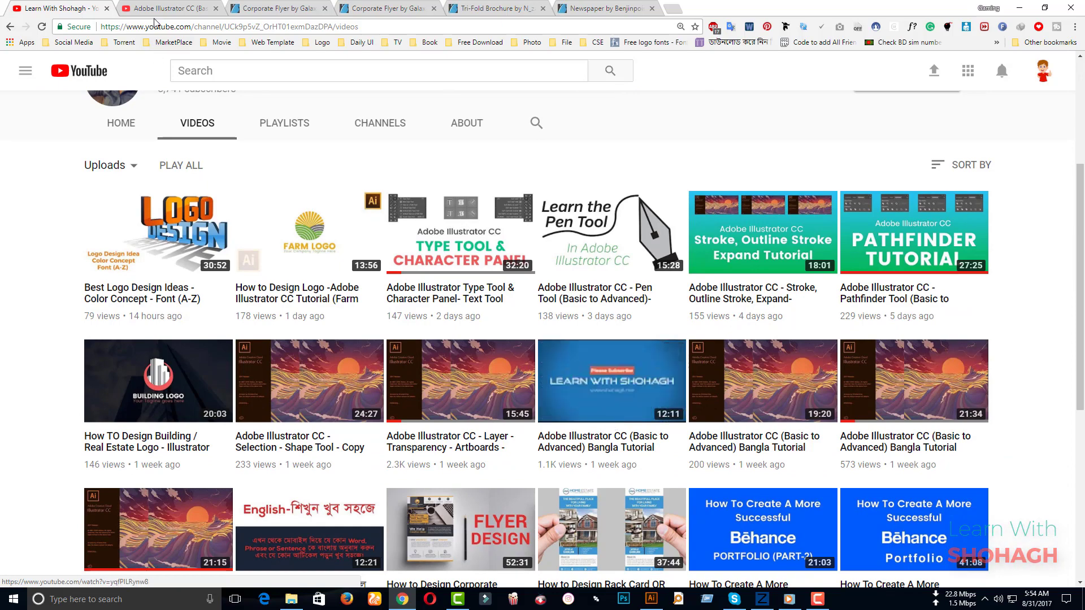
scroll(294, 277, up, 3)
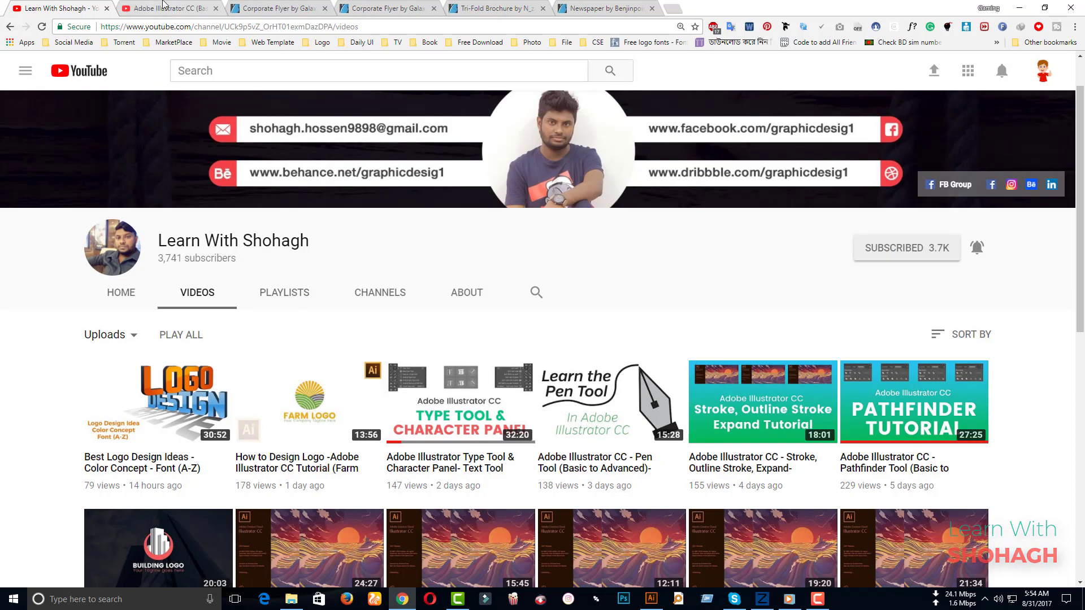
- View the Illustrator course video at normal size beside its playlist, then return to Illustrator
click(165, 8)
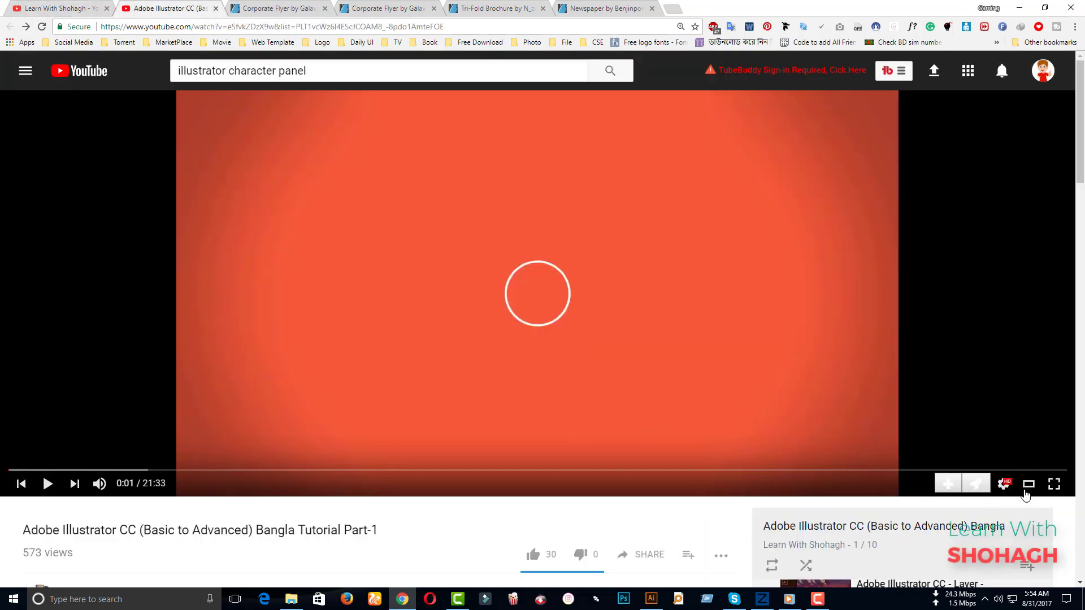
click(1028, 484)
scroll(819, 268, down, 1)
scroll(819, 267, down, 3)
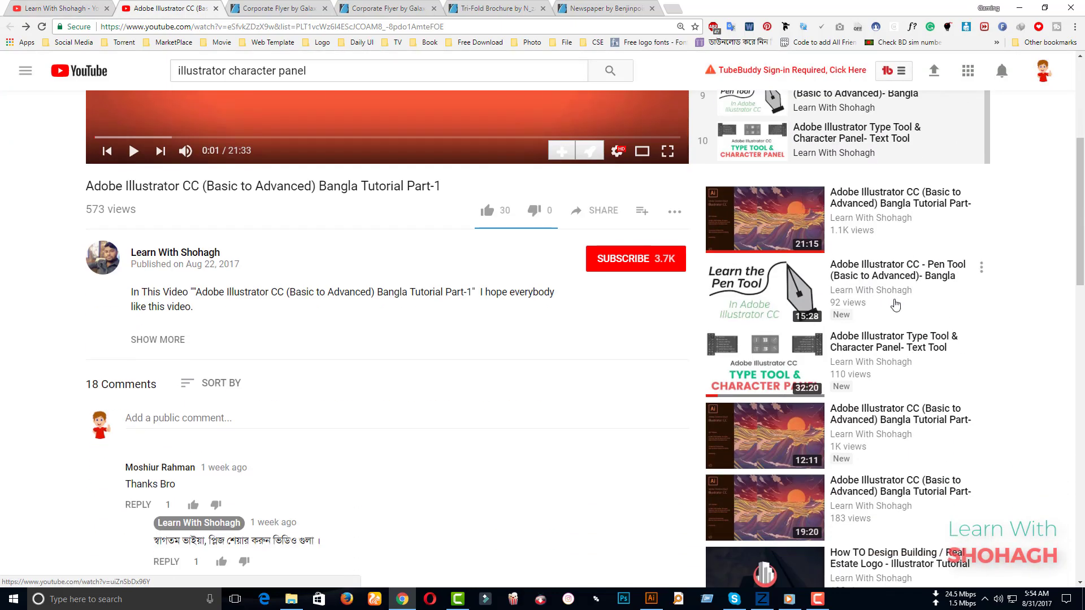
scroll(896, 303, up, 5)
scroll(893, 283, up, 3)
scroll(890, 271, down, 2)
scroll(890, 271, down, 2)
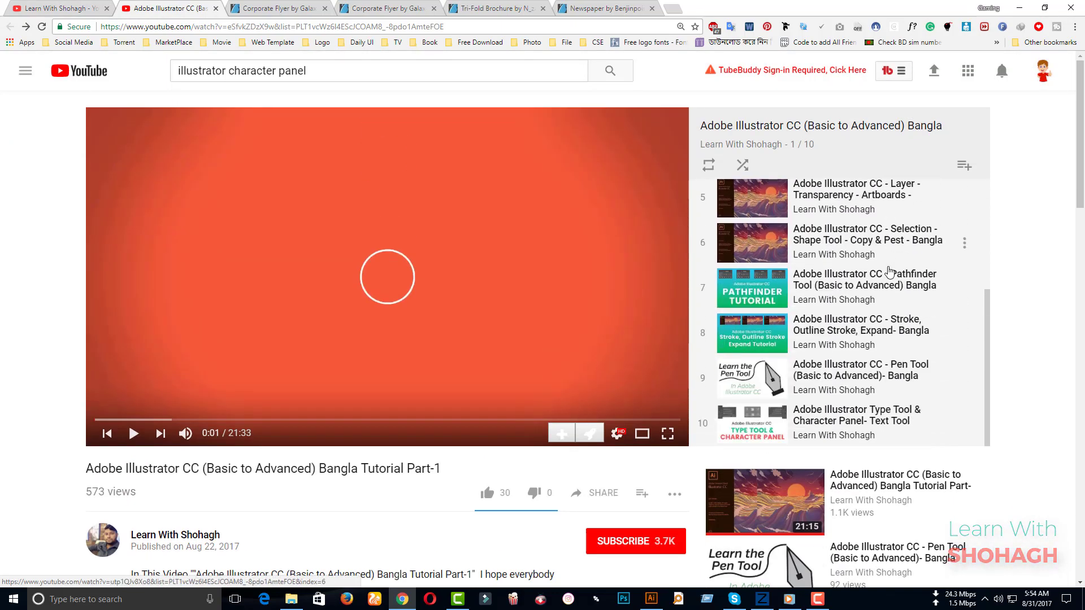
scroll(864, 311, up, 4)
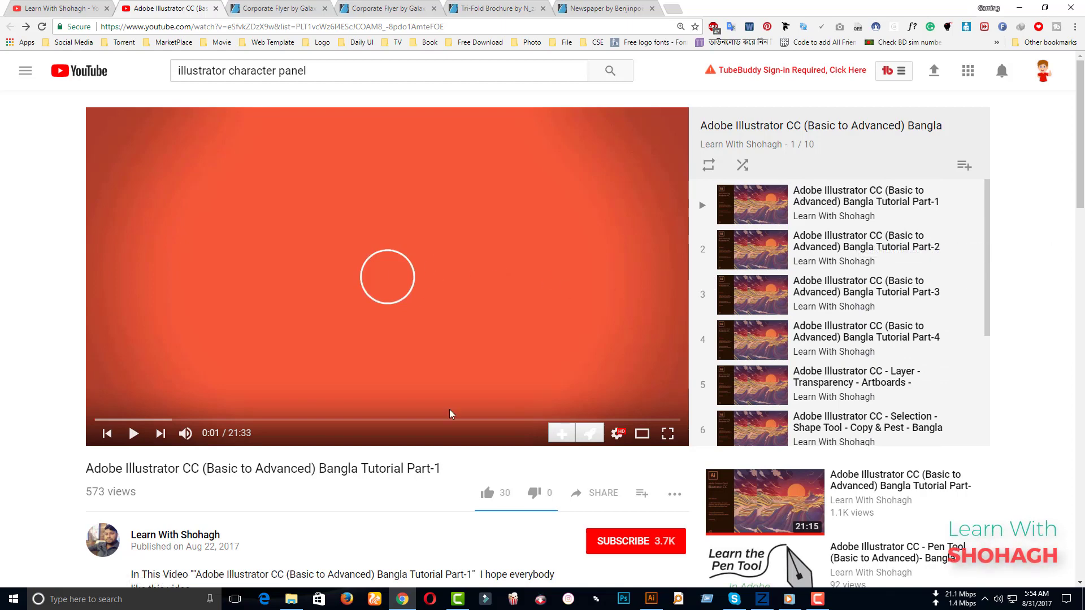
click(651, 599)
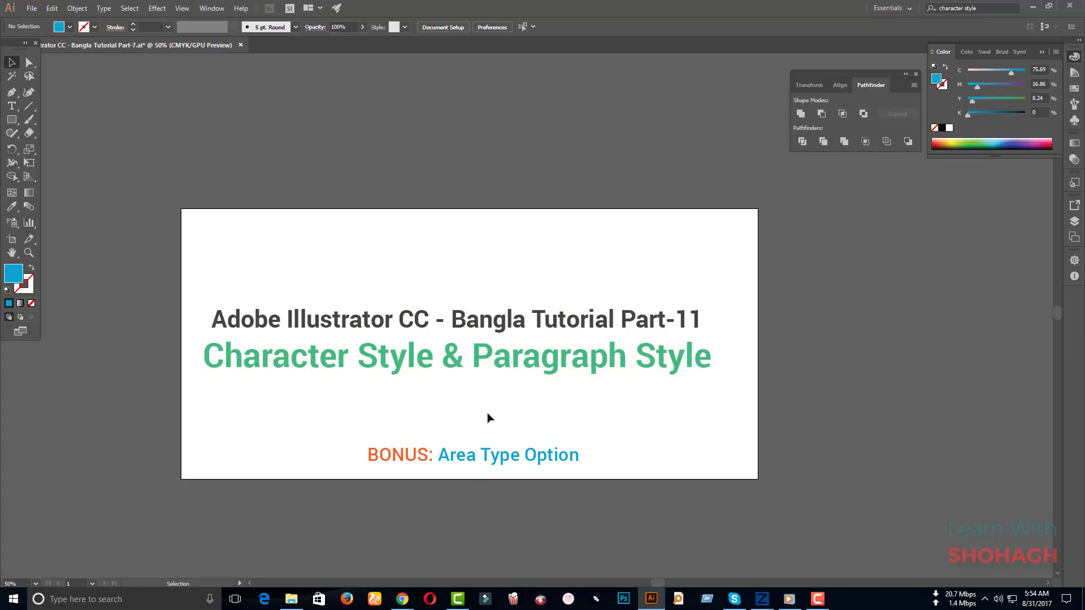
- Move the title text group off the artboard to the upper left, leaving the artboard empty
scroll(609, 444, down, 1)
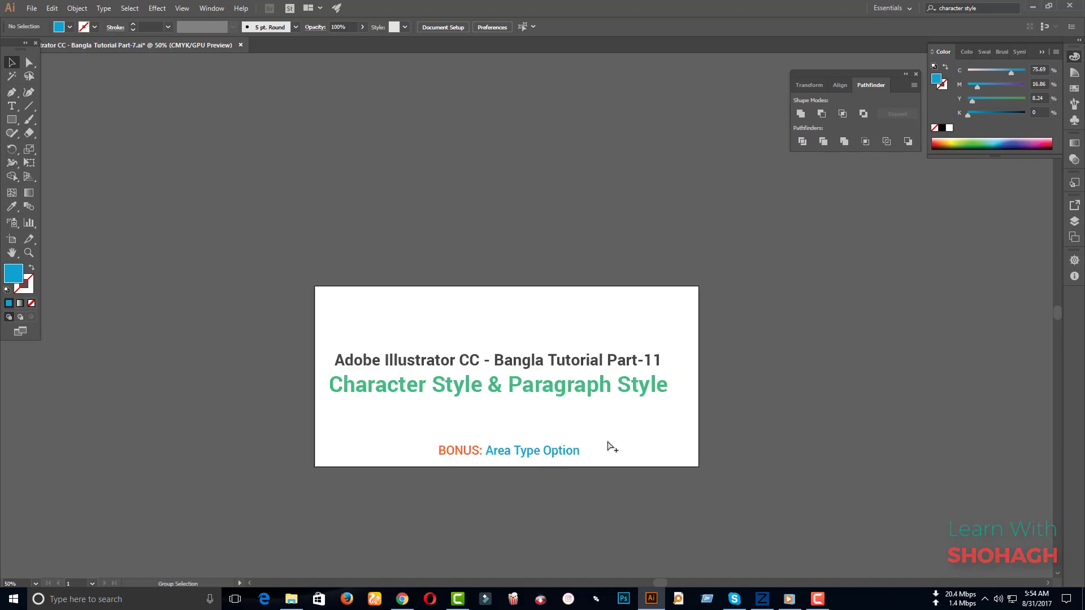
click(561, 385)
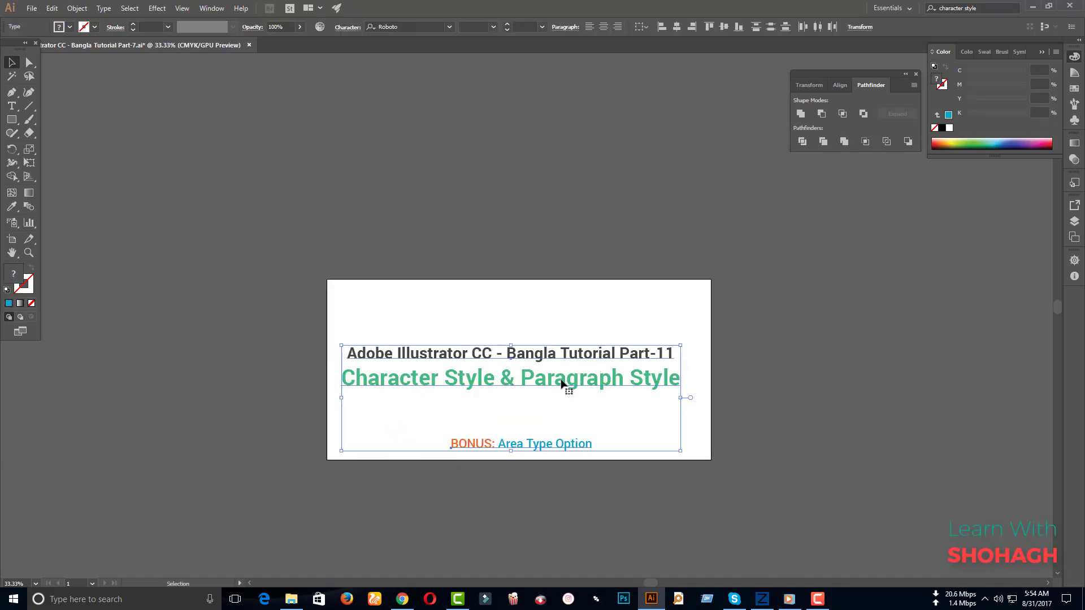
drag(564, 380, 167, 95)
click(510, 356)
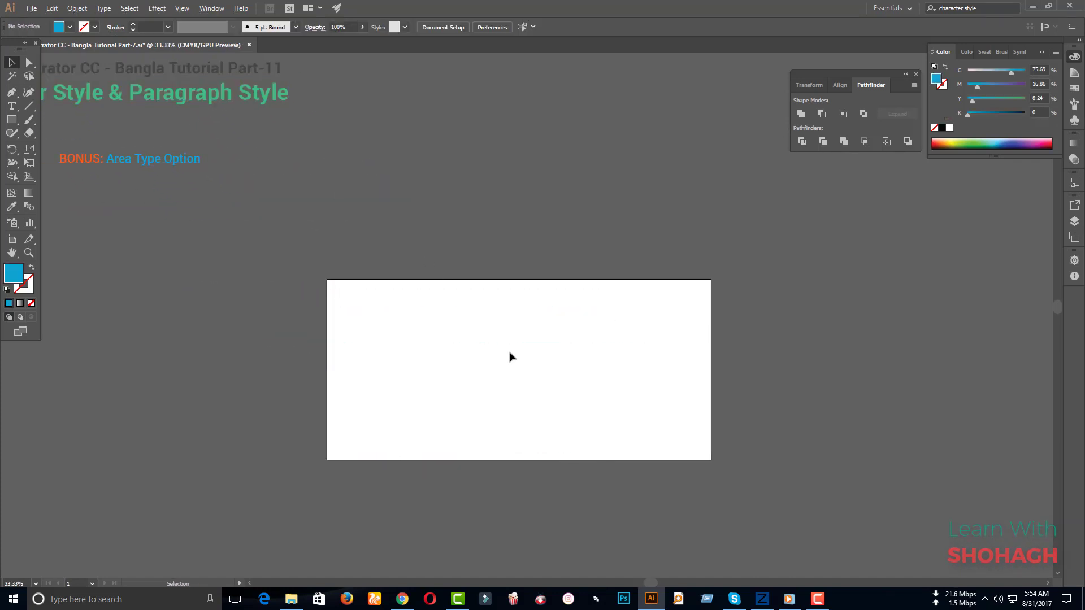
- Open the Character Styles and Paragraph Styles panels and arrange them side by side
click(211, 8)
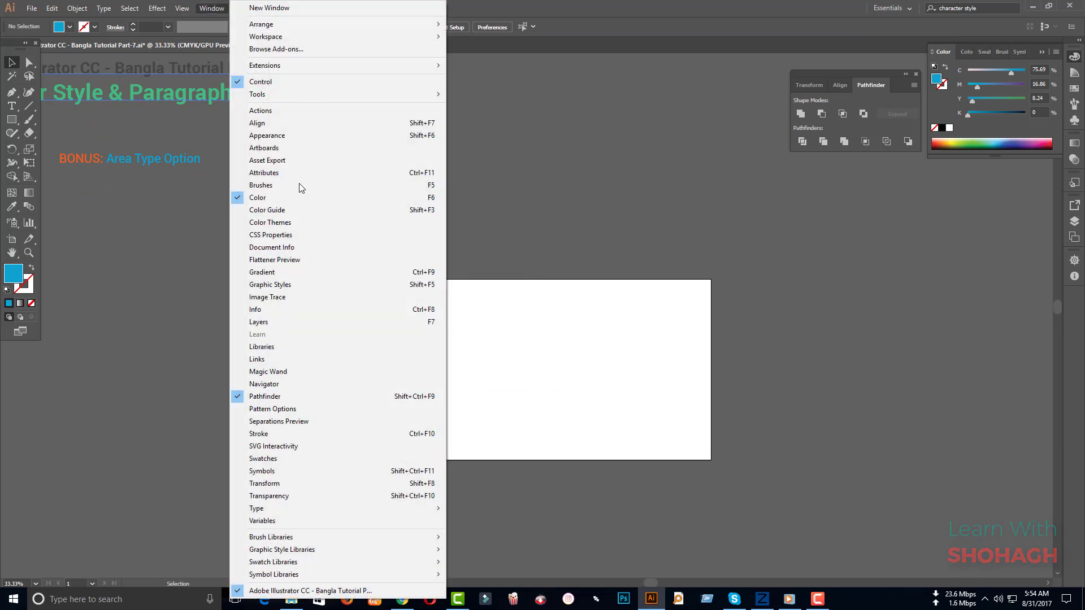
mouse_move(334, 508)
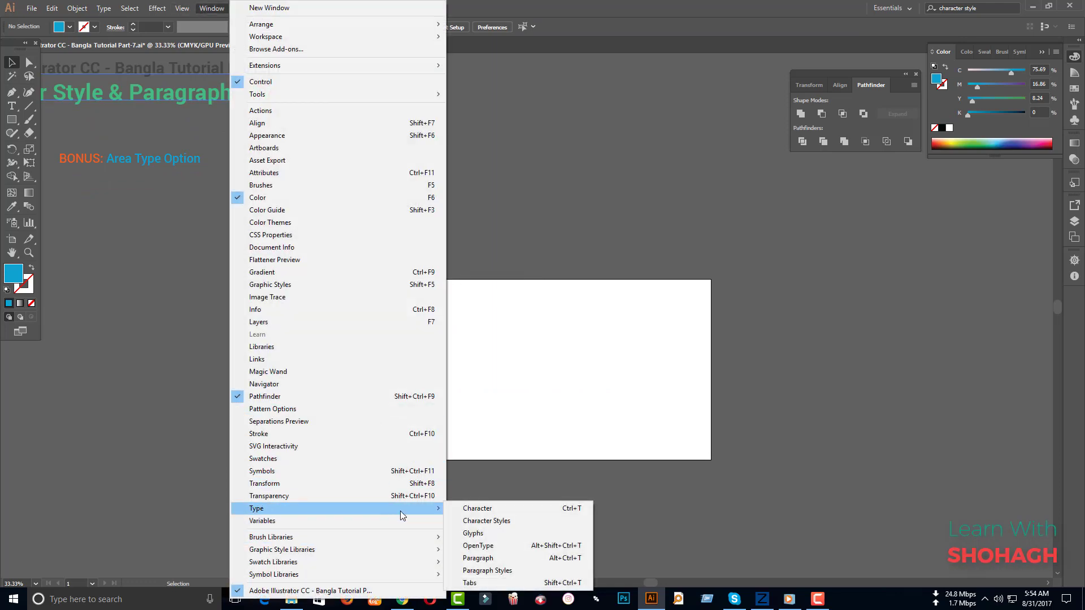
click(515, 521)
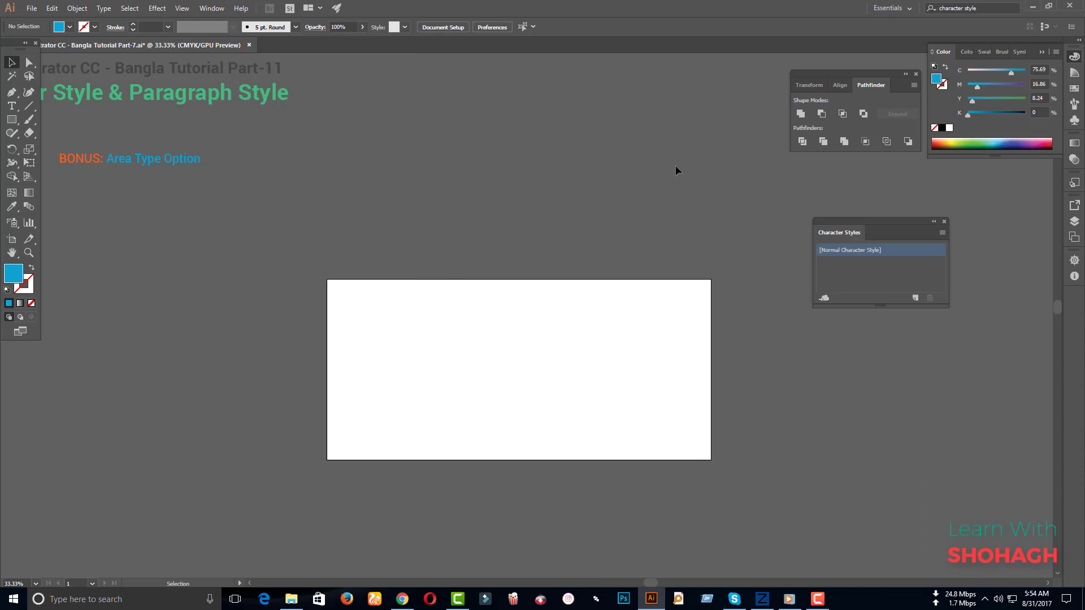
click(211, 8)
mouse_move(334, 508)
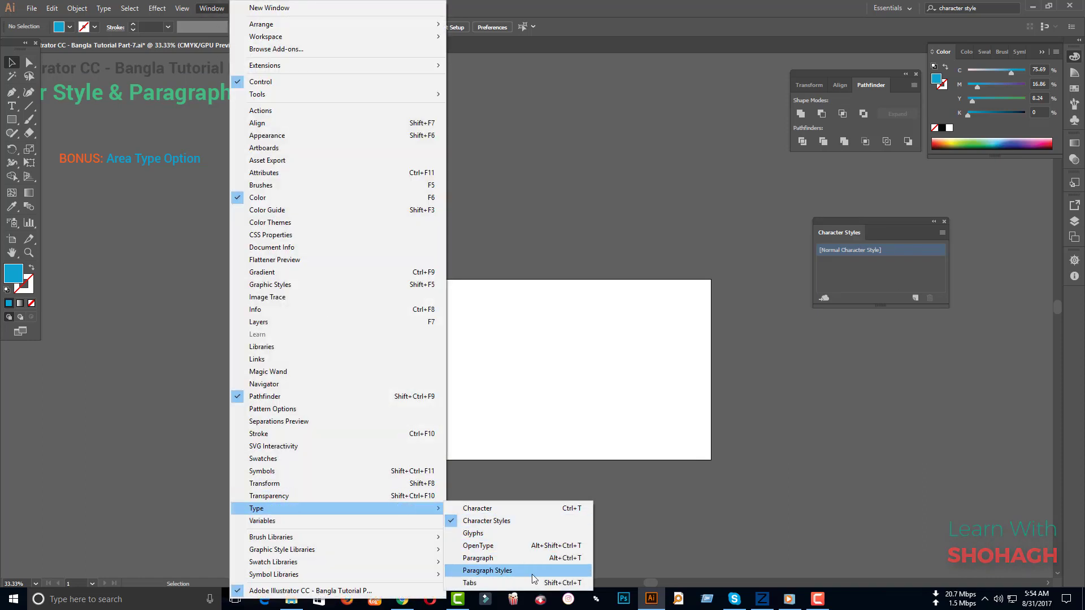
click(534, 570)
drag(932, 344, 981, 331)
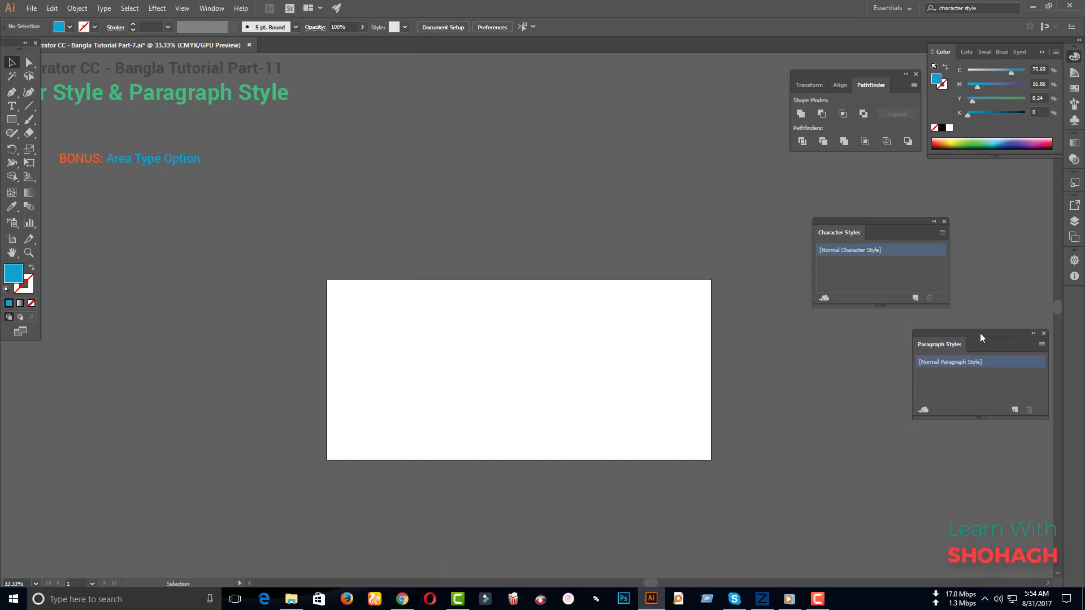
drag(848, 219, 931, 205)
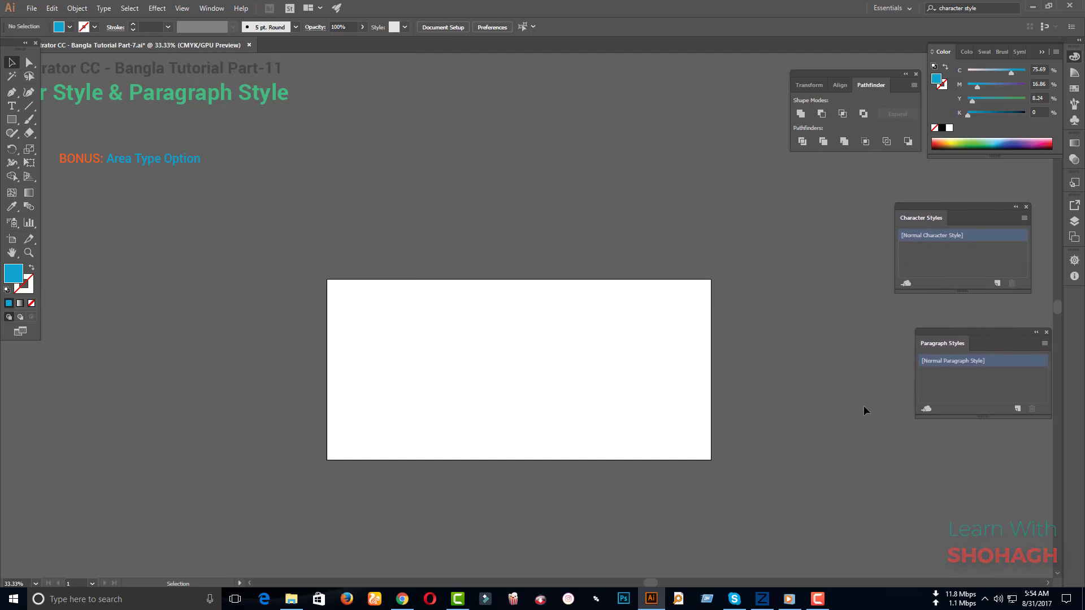
- Make the artboard taller, about 39 in high
click(12, 106)
click(12, 239)
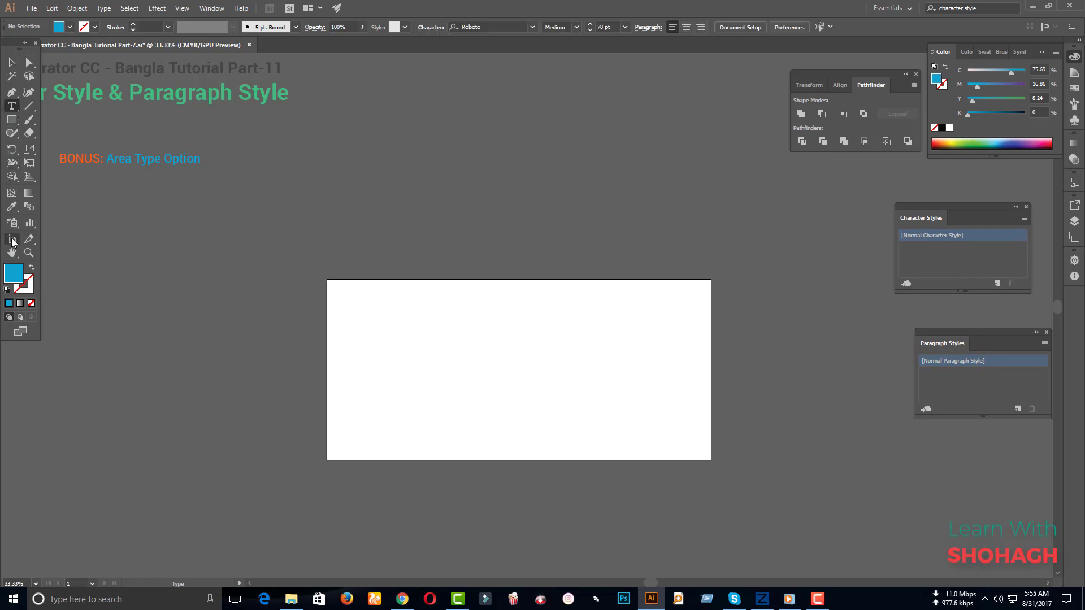
drag(519, 279, 519, 104)
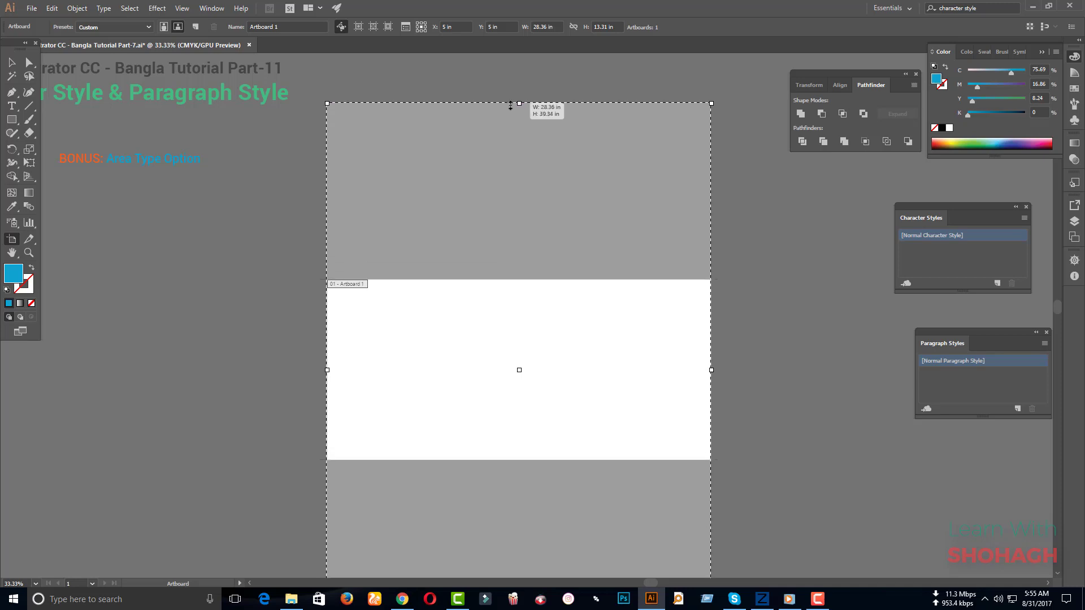
scroll(543, 167, down, 1)
scroll(544, 167, up, 1)
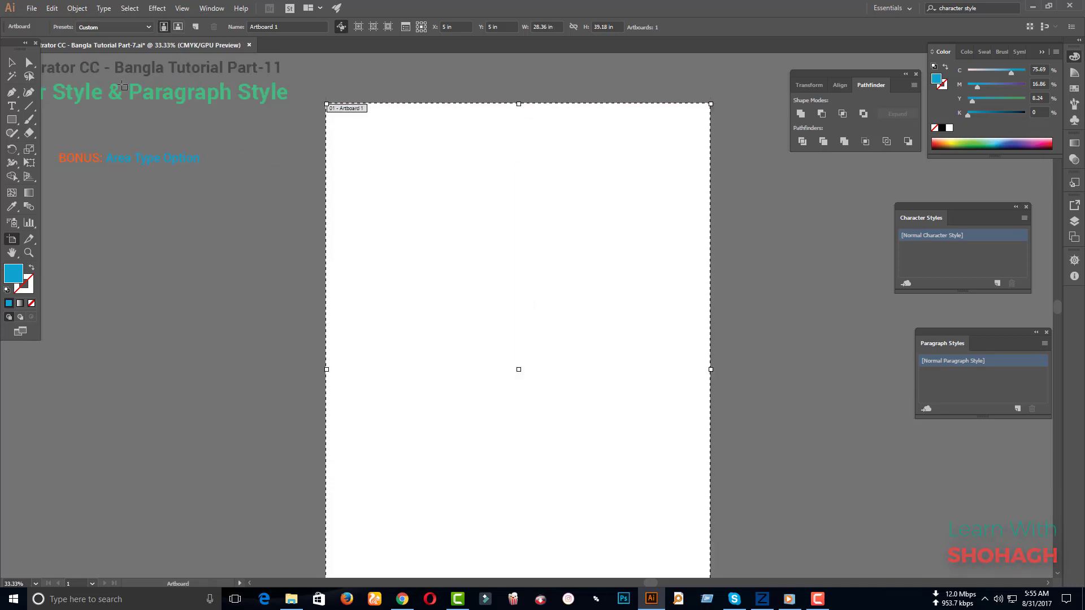
scroll(141, 118, down, 1)
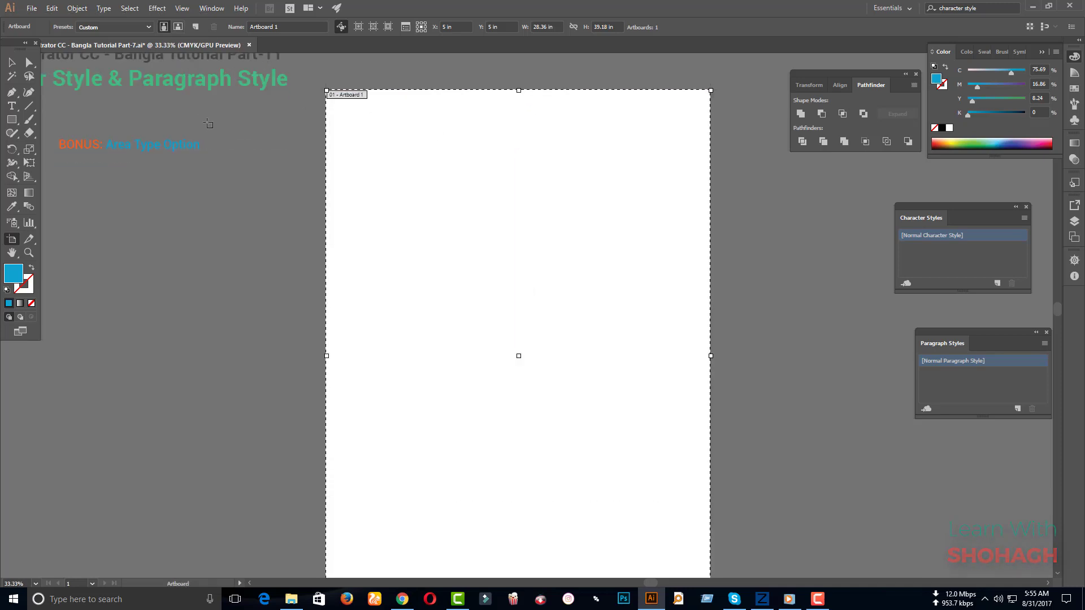
- Draw a large Lorem ipsum area text frame set in Roboto Light at 20 pt
click(12, 106)
drag(332, 113, 693, 364)
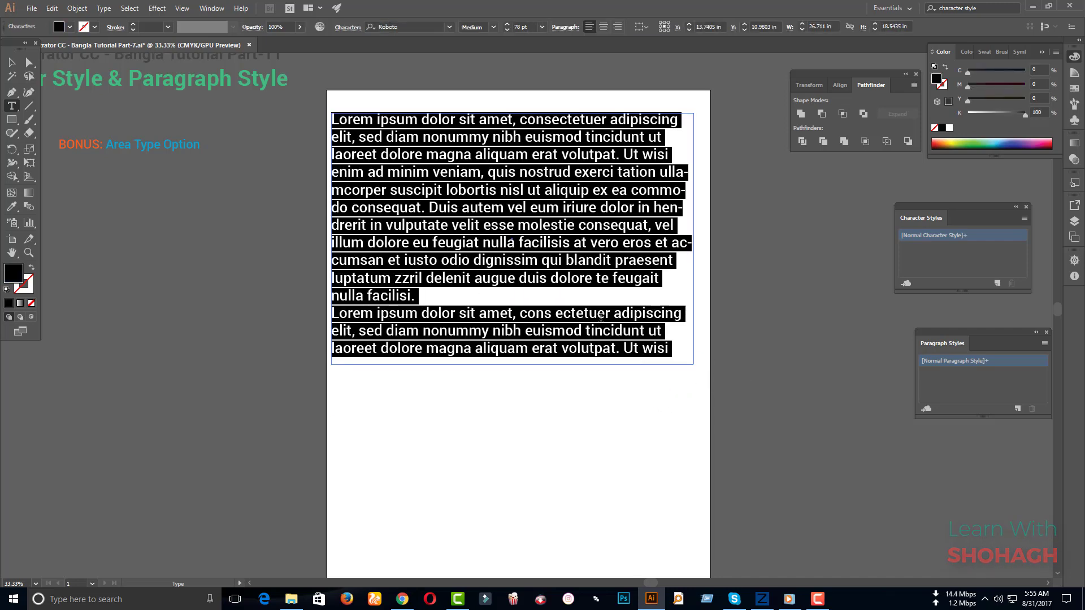
click(496, 29)
click(499, 62)
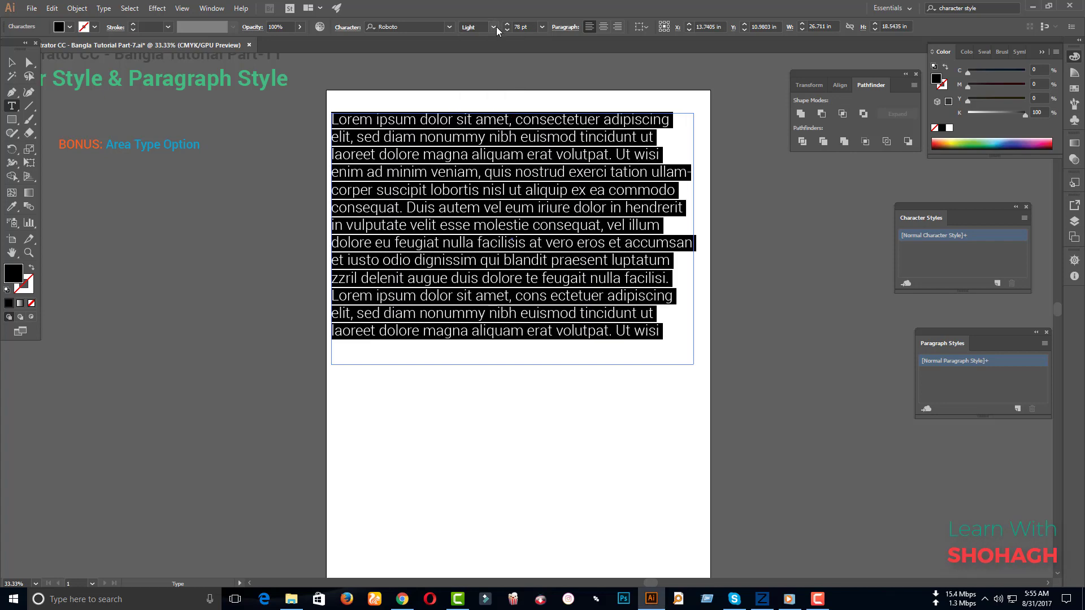
click(532, 27)
text(71)
key(Return)
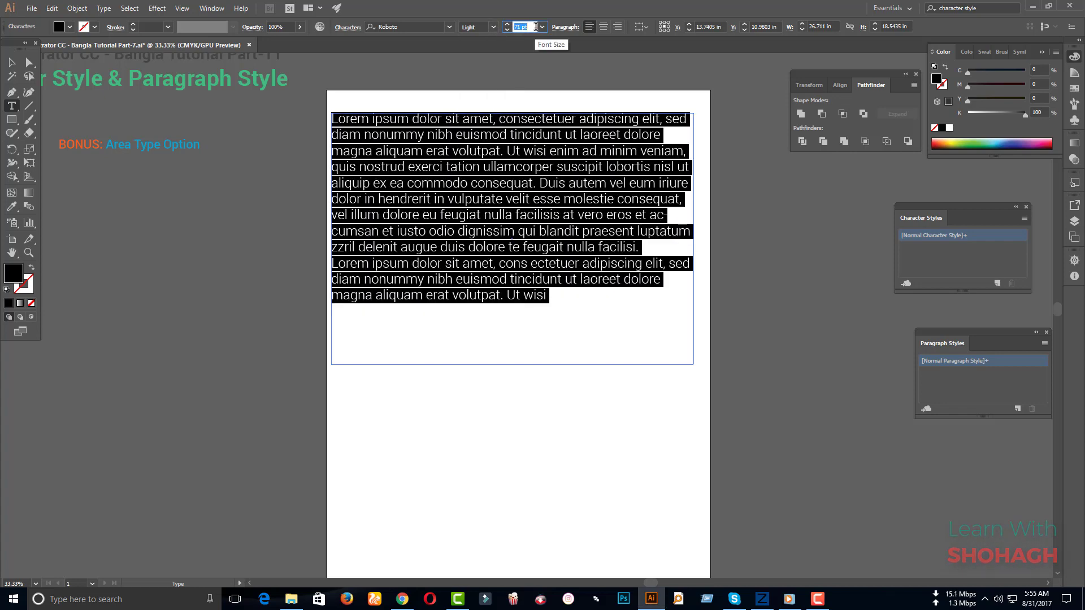
text(20)
click(432, 25)
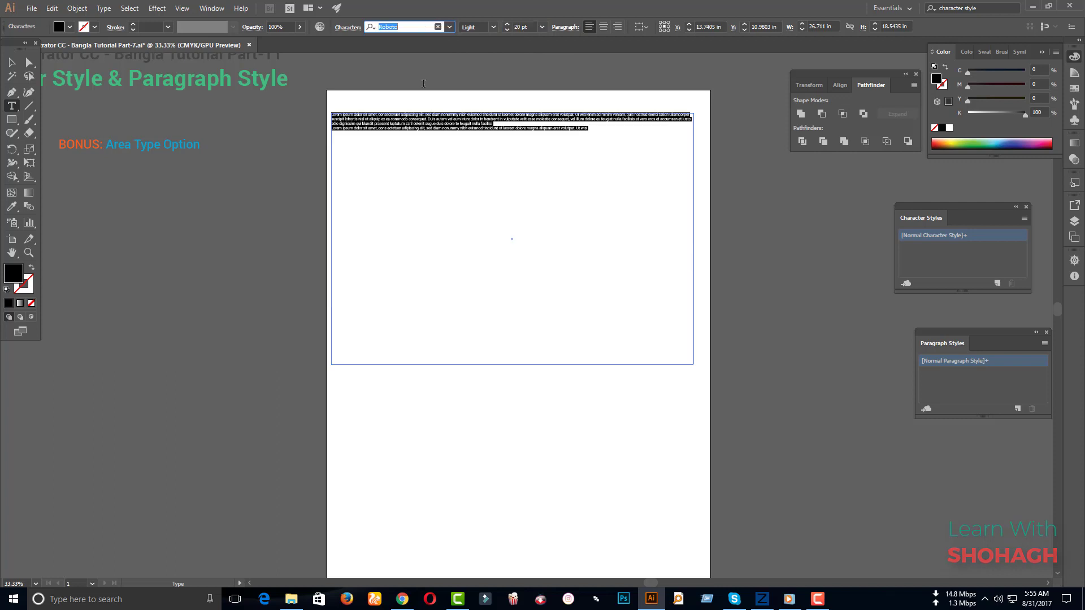
- Try the third line at 25 and 32 pt, then undo it back to 21 pt
drag(608, 123, 283, 124)
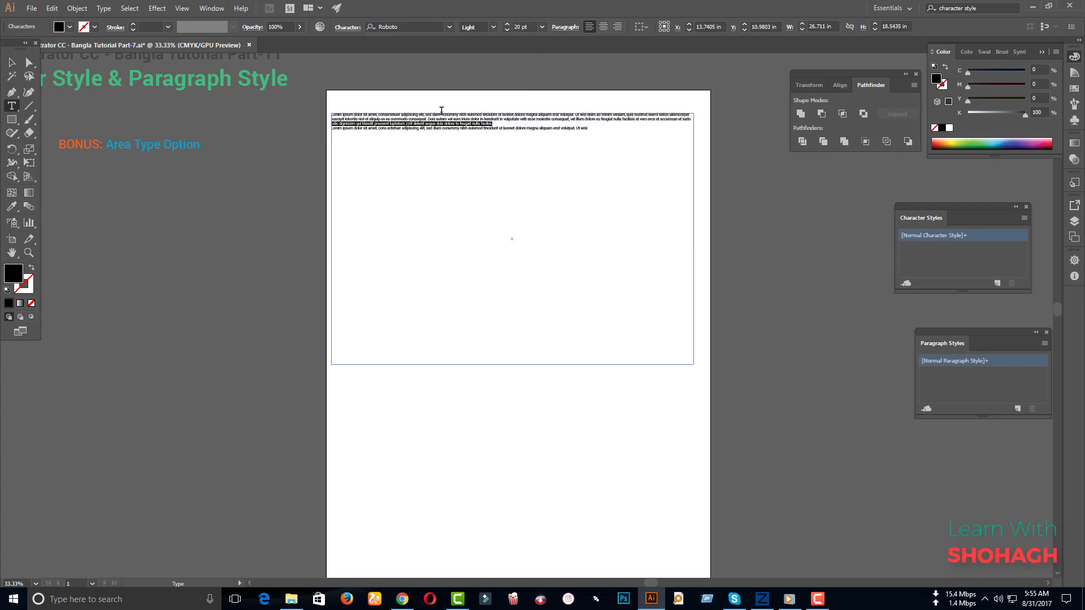
click(525, 26)
text(25)
key(Return)
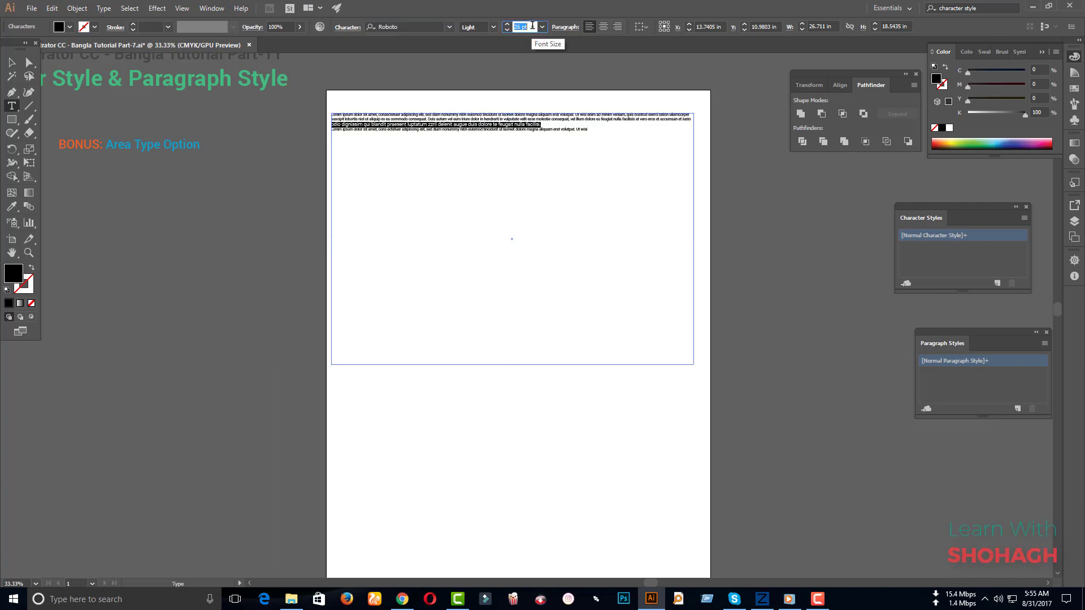
text(32)
key(Return)
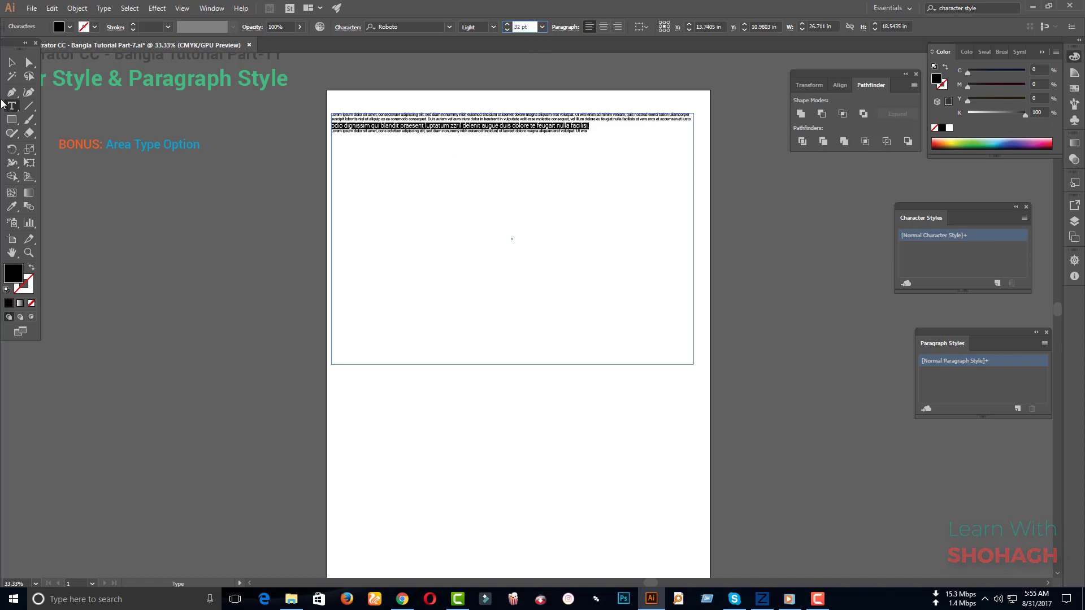
key(Escape)
scroll(463, 123, up, 2)
scroll(463, 123, up, 1)
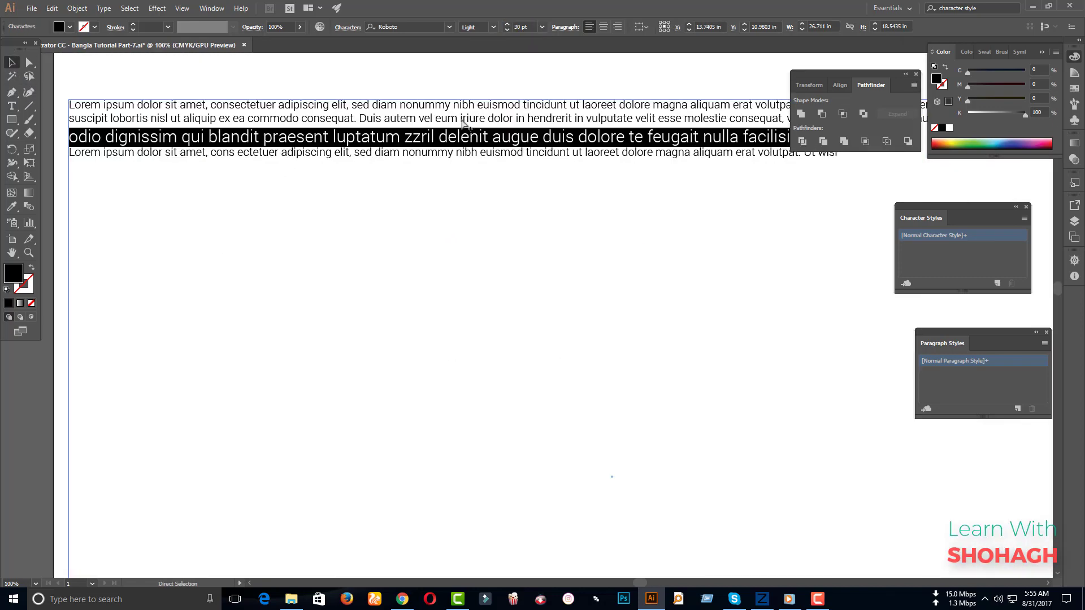
key(ctrl+z)
key(ctrl+z)
key(ctrl+z)
key(ctrl+z)
key(ctrl+z)
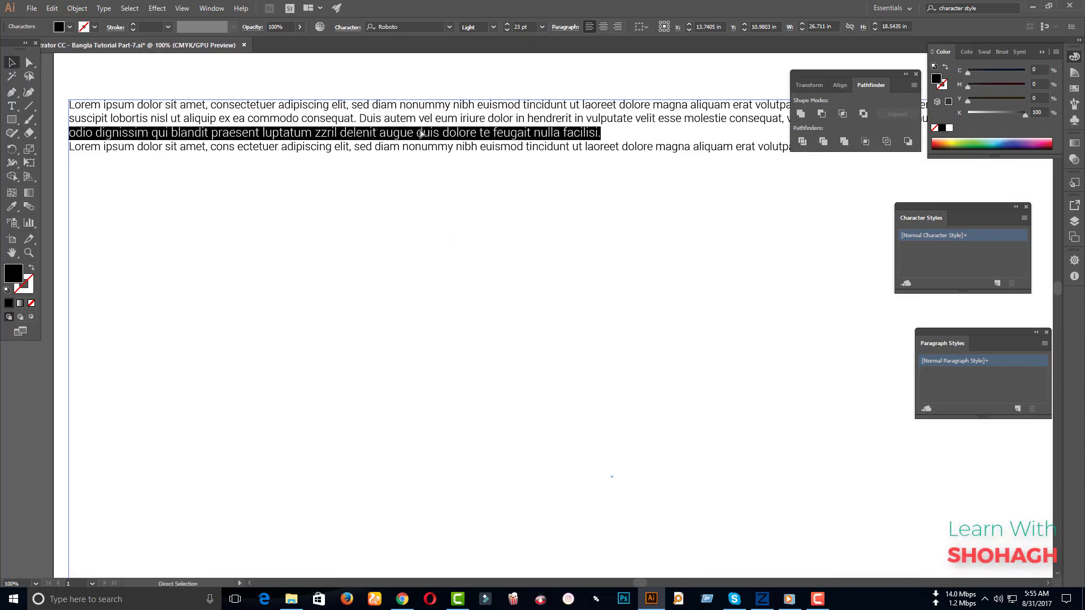
key(ctrl+z)
key(ctrl+z)
key(ctrl+z)
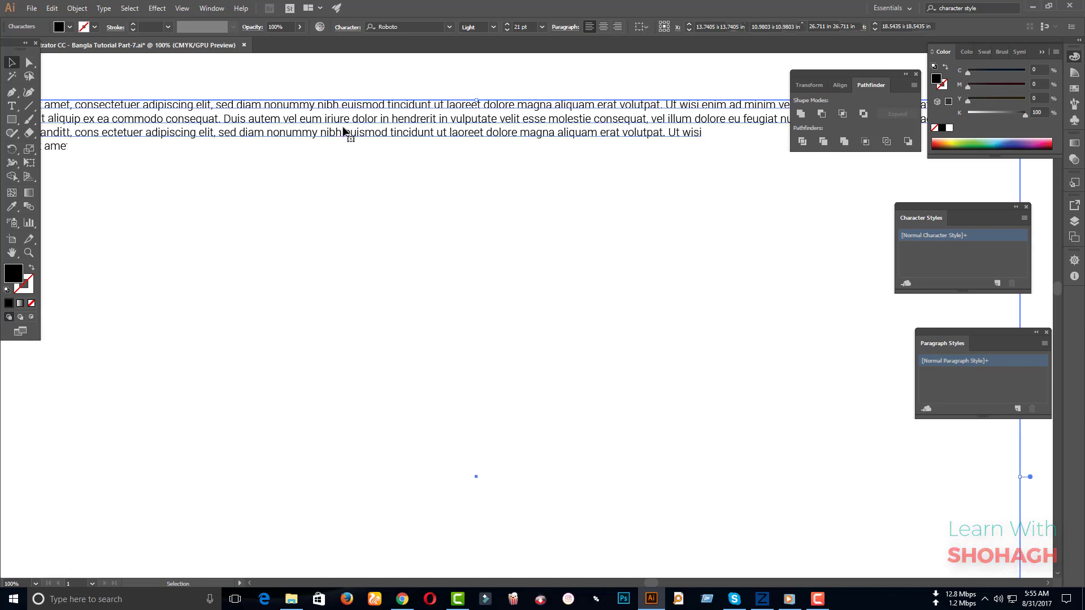
key(ctrl+z)
key(ctrl+z)
- Set all the text in the frame to 30 pt
key(ctrl+a)
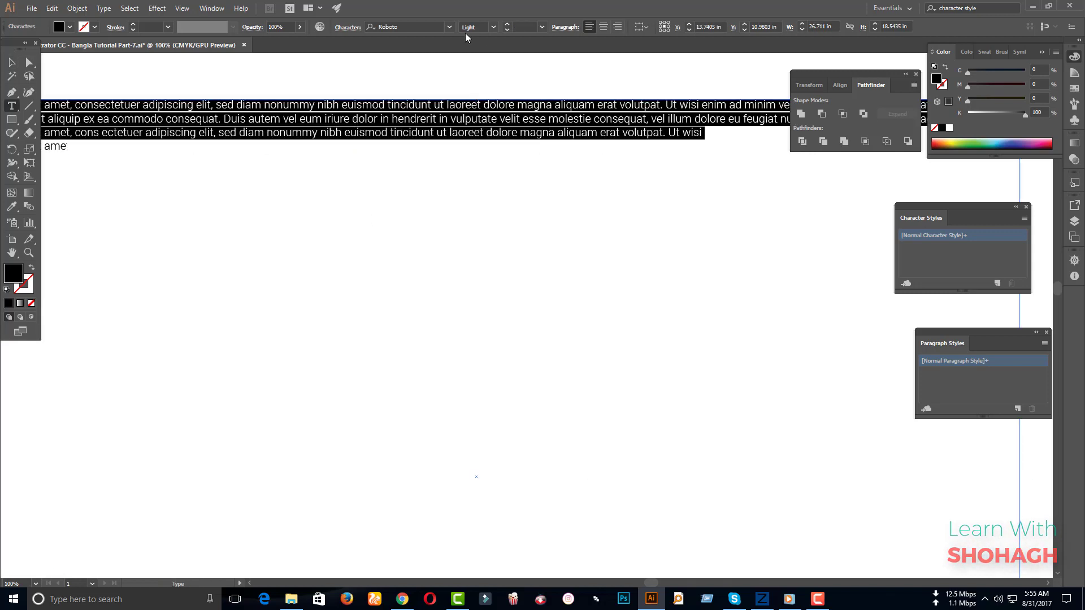
click(525, 25)
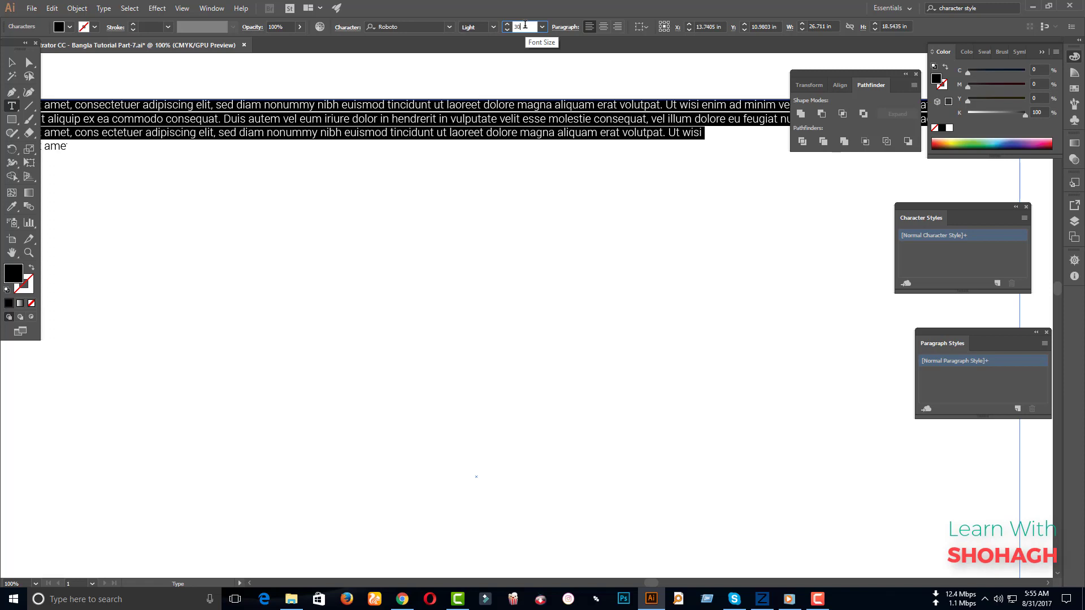
text(30)
click(415, 27)
key(ctrl+minus)
key(ctrl+minus)
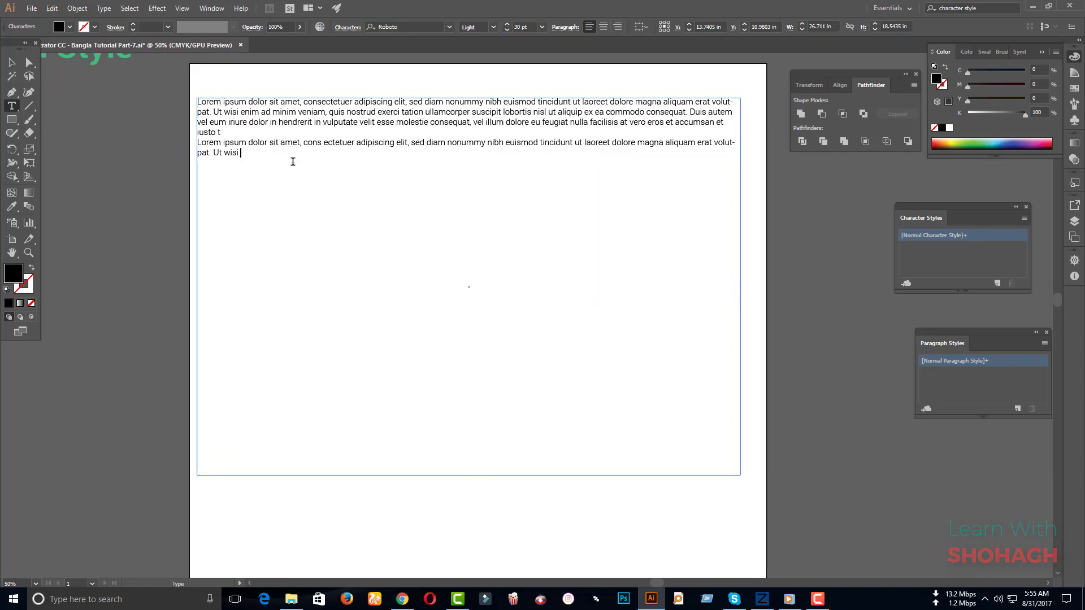
- Copy the Lorem ipsum paragraphs and paste repeated copies until the frame is full
click(293, 163)
text(Roboto)
text(Roboto)
double_click(291, 164)
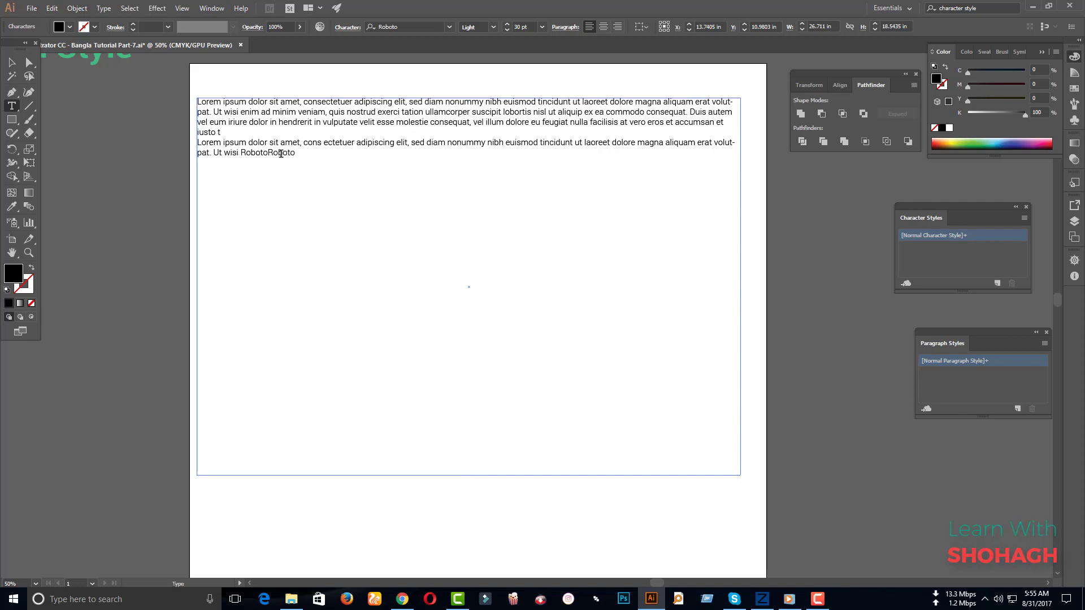
key(ctrl+a)
key(ctrl+c)
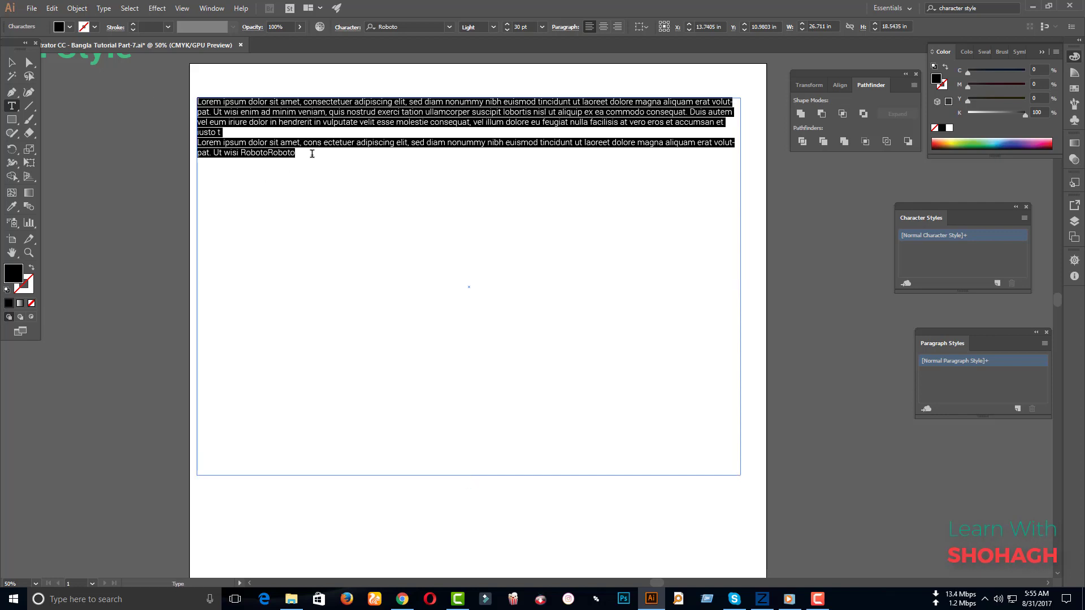
click(310, 153)
key(ctrl+v)
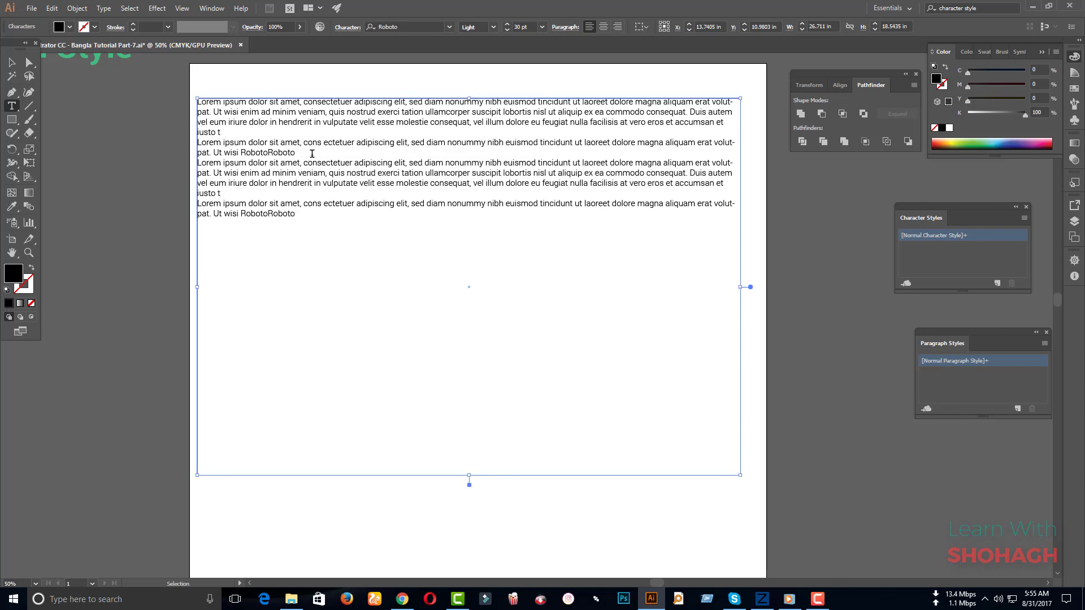
key(ctrl+v)
key(ctrl+v)
key(ctrl+v)
key(ctrl+v)
key(ctrl+v)
key(Escape)
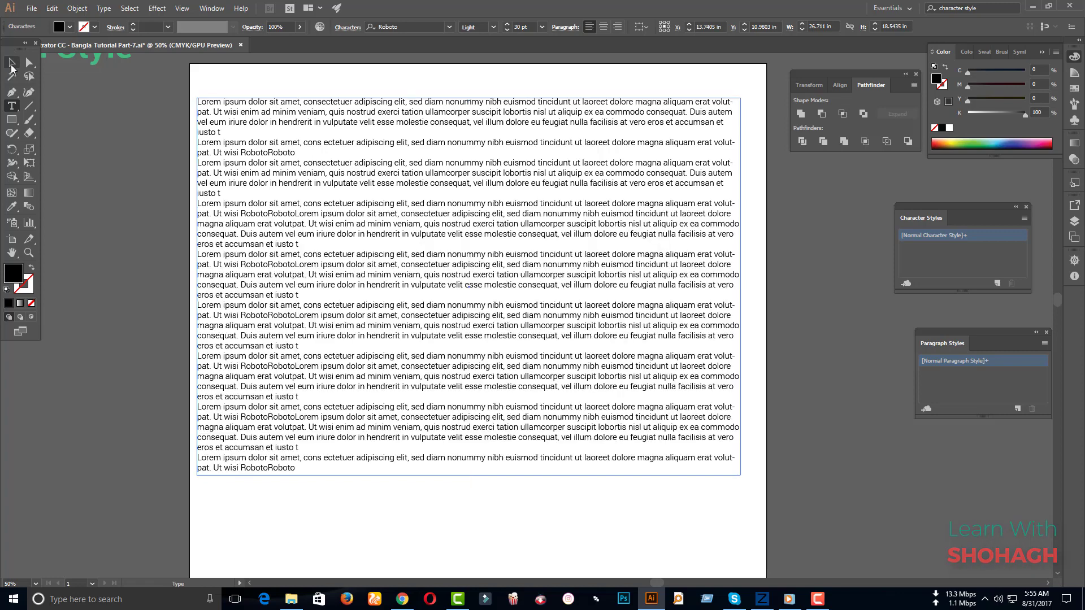
click(121, 363)
scroll(395, 346, down, 1)
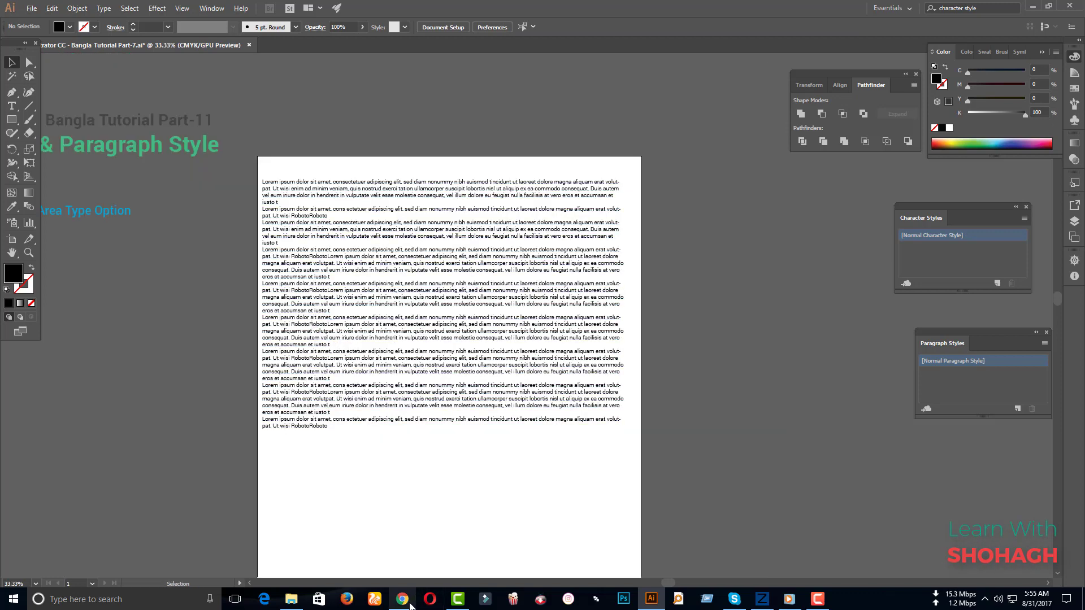
- Look over the GraphicRiver Newspaper template's multi-column preview, then return to Illustrator
click(1030, 7)
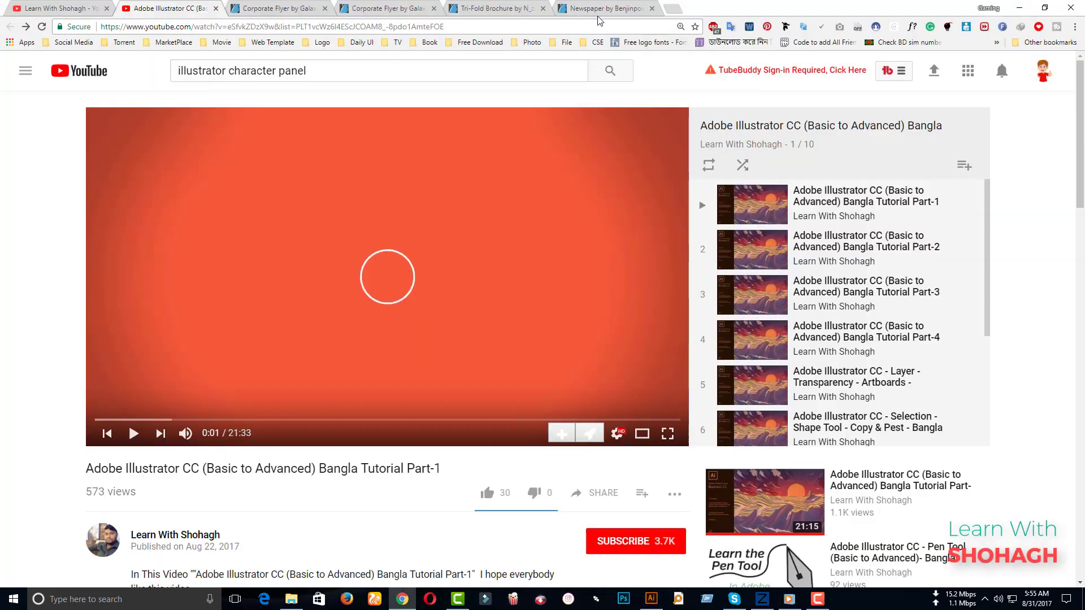
click(601, 9)
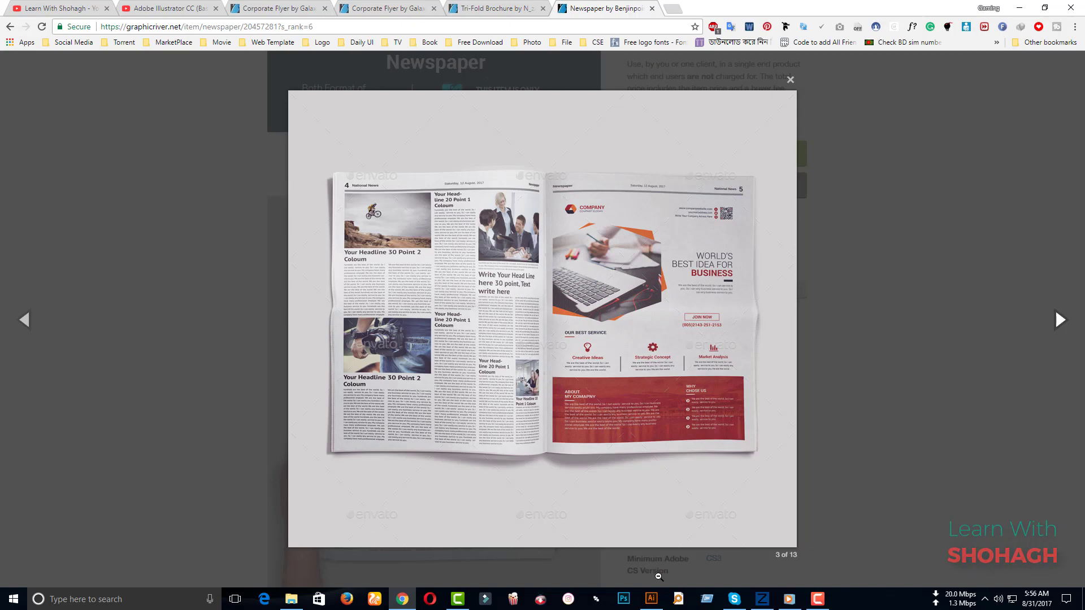
click(651, 598)
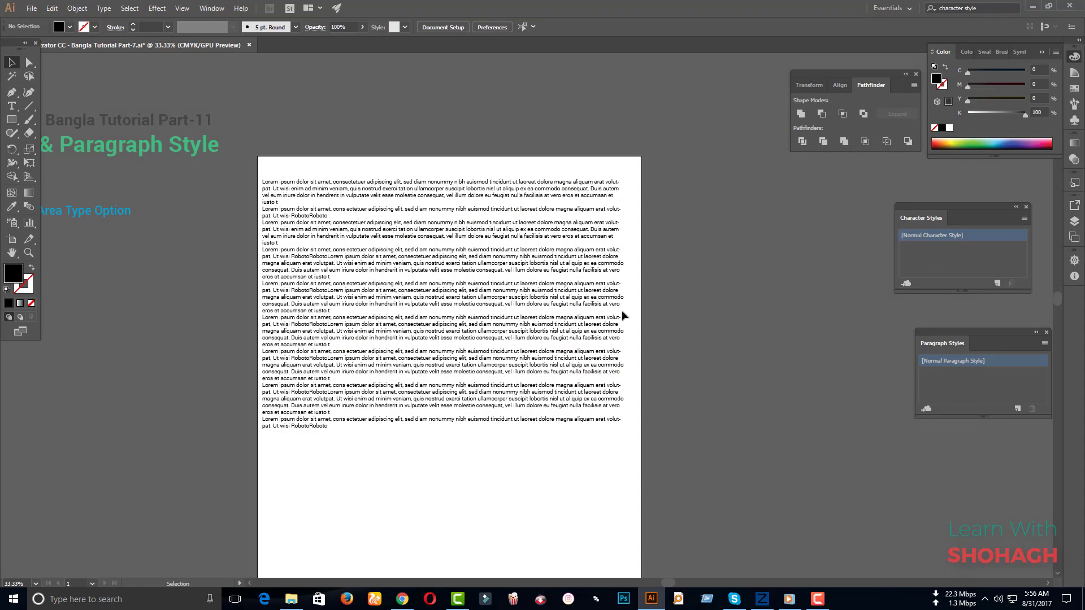
- Extend the text frame's bottom edge further down the artboard
click(441, 406)
drag(444, 427, 446, 515)
click(427, 436)
scroll(243, 255, up, 1)
scroll(339, 256, down, 1)
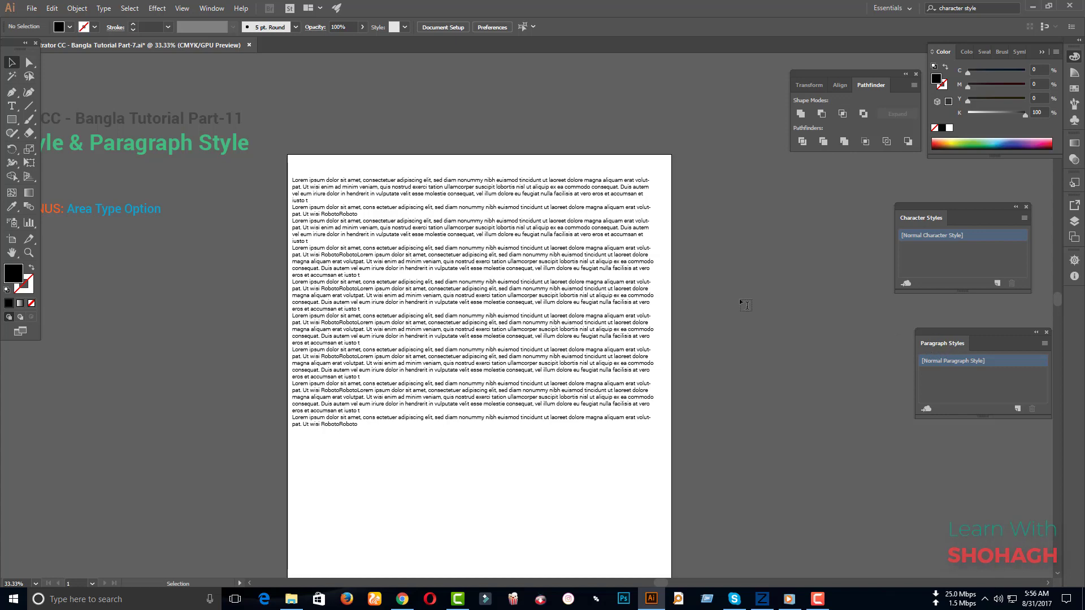
- Insert a blank line after each of the eight Lorem ipsum paragraphs
key(t)
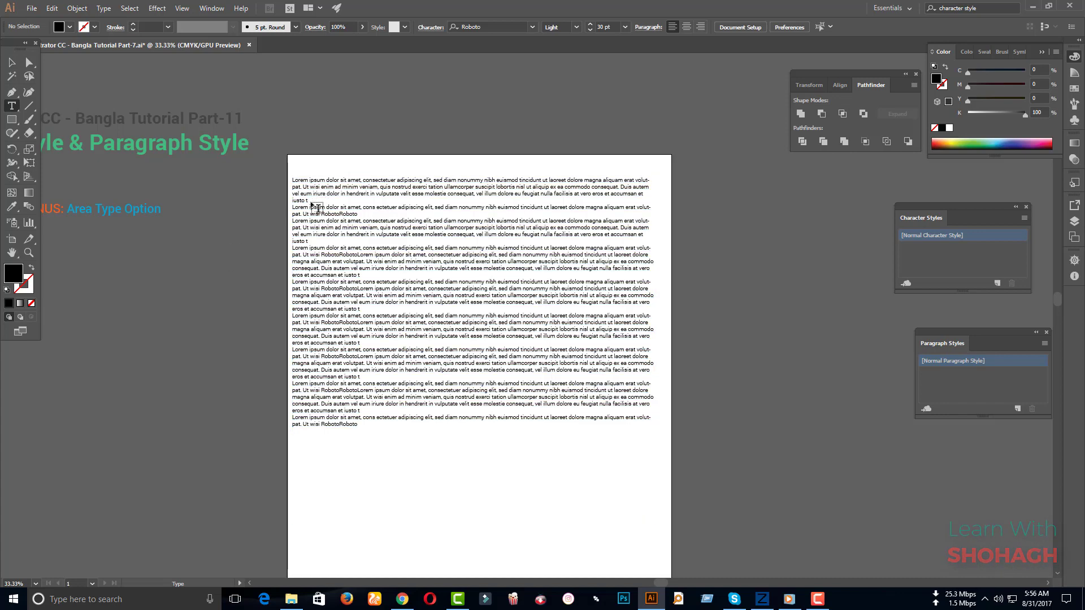
click(313, 199)
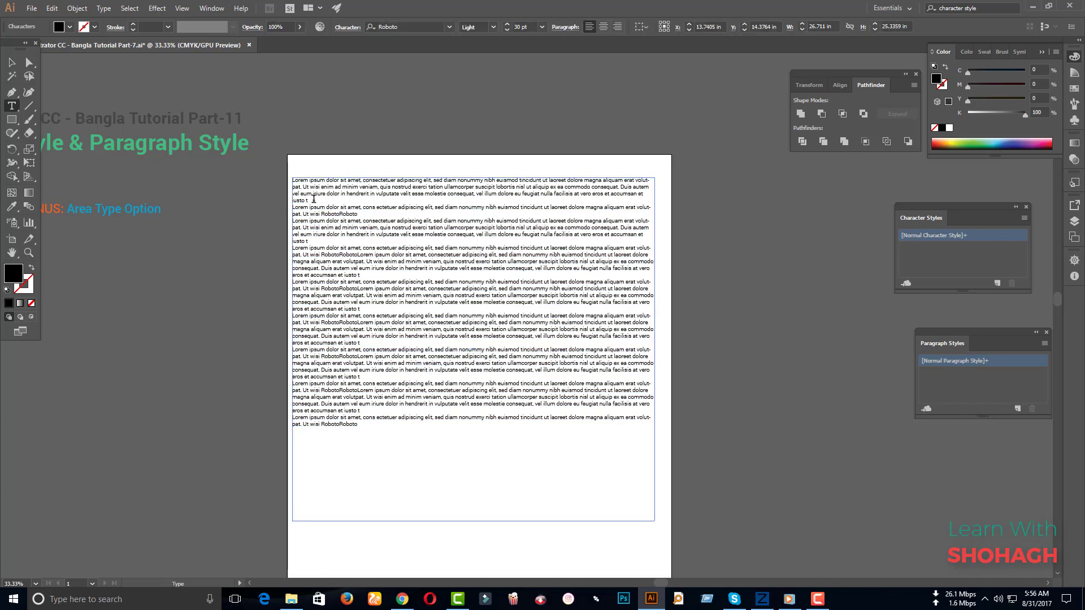
key(Return)
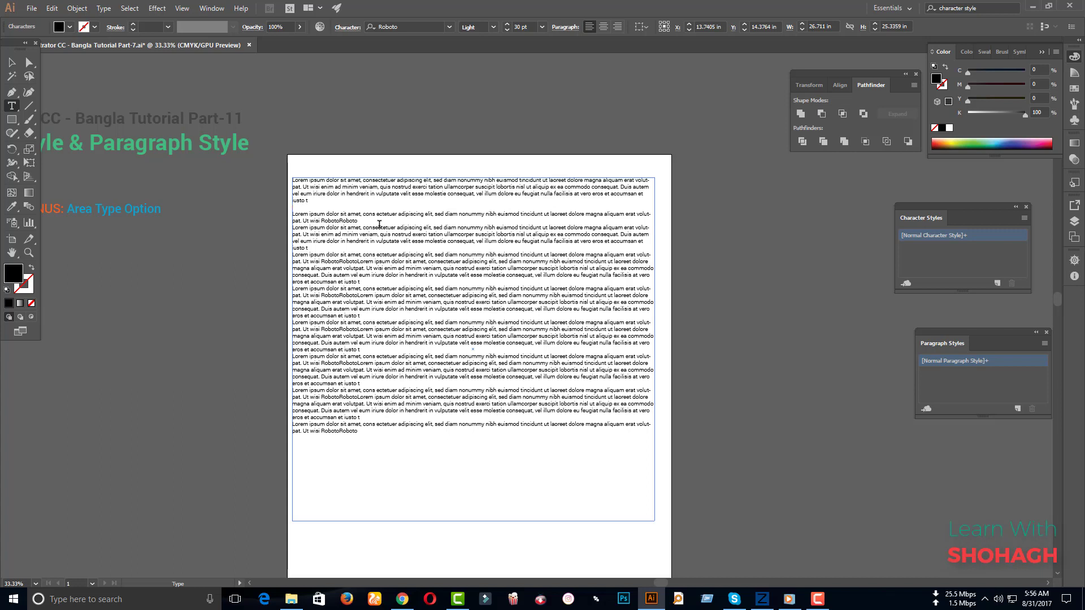
click(366, 222)
key(Return)
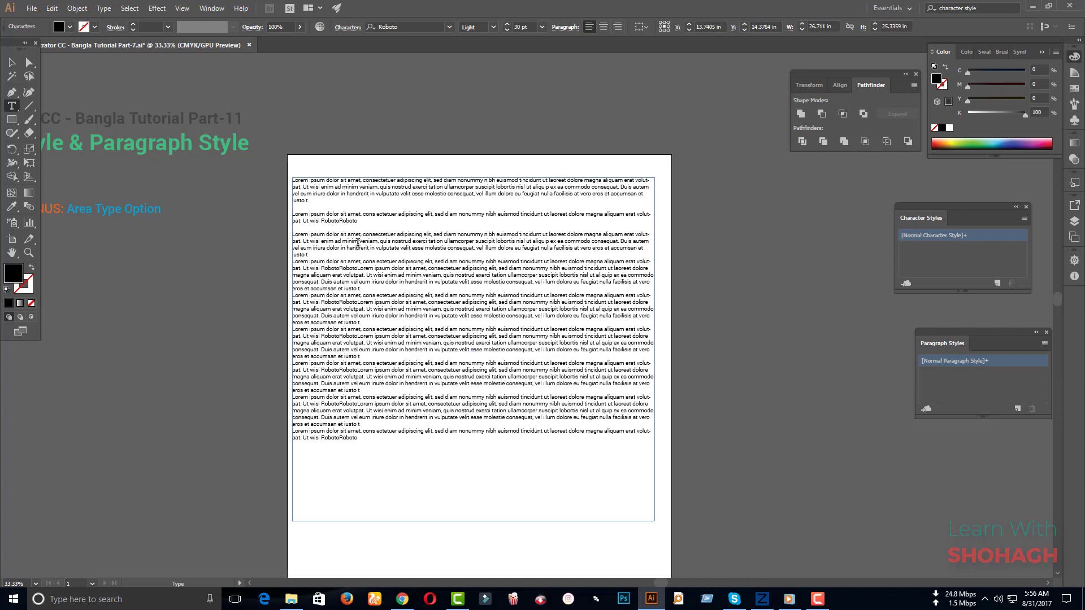
click(328, 255)
key(Return)
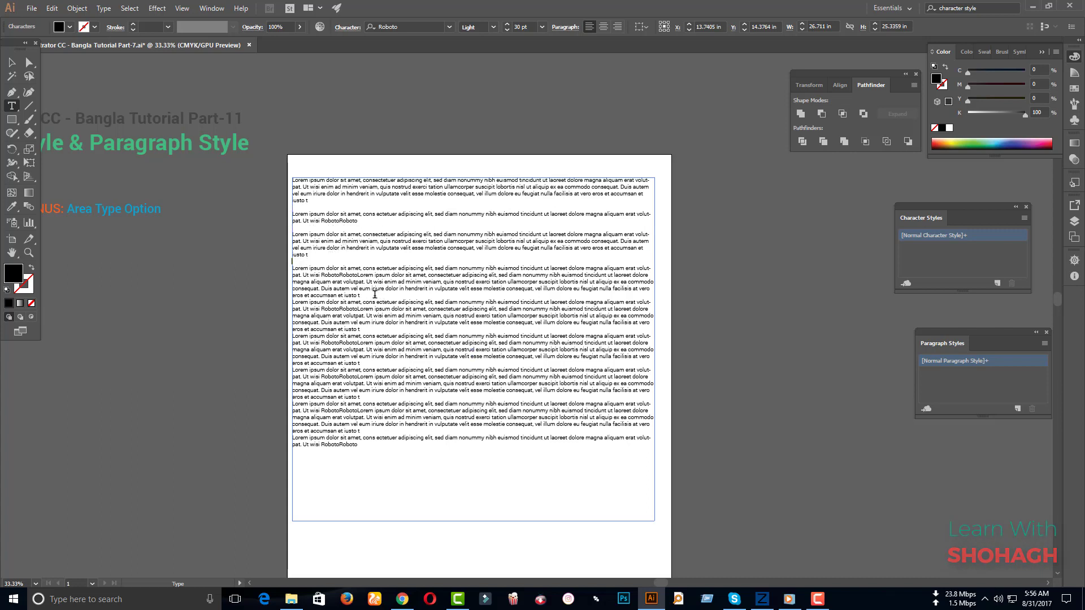
click(374, 295)
key(Return)
click(372, 335)
key(Return)
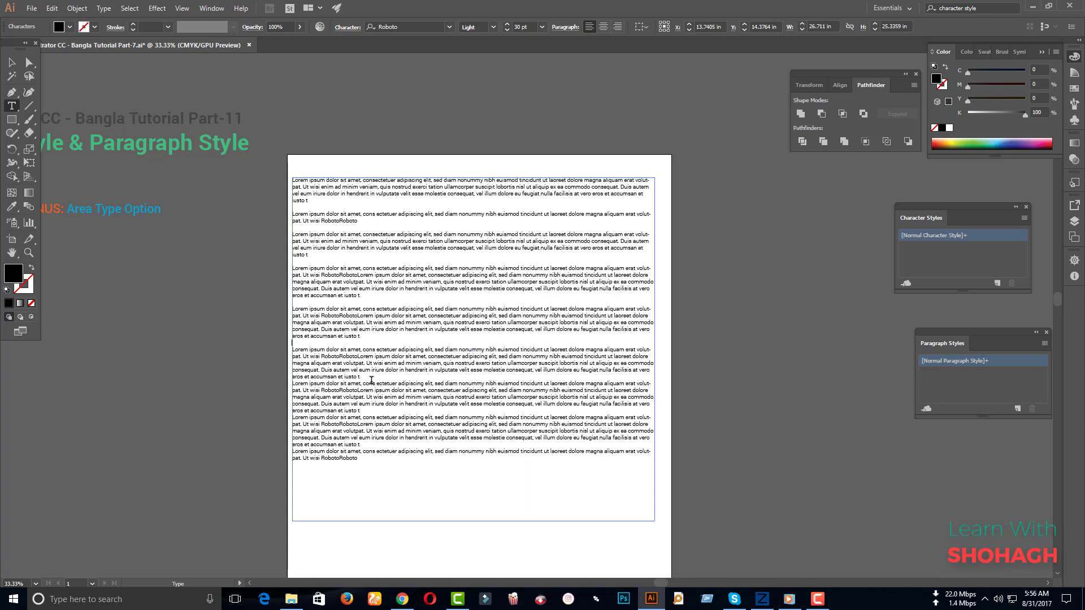
click(371, 377)
key(Return)
click(370, 417)
key(Return)
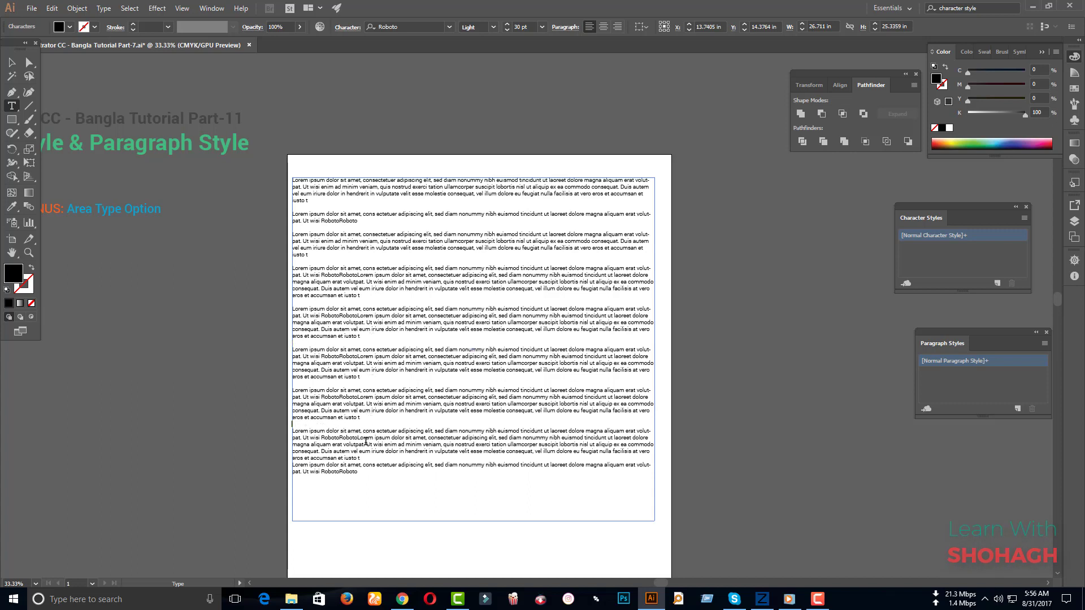
click(367, 460)
key(Return)
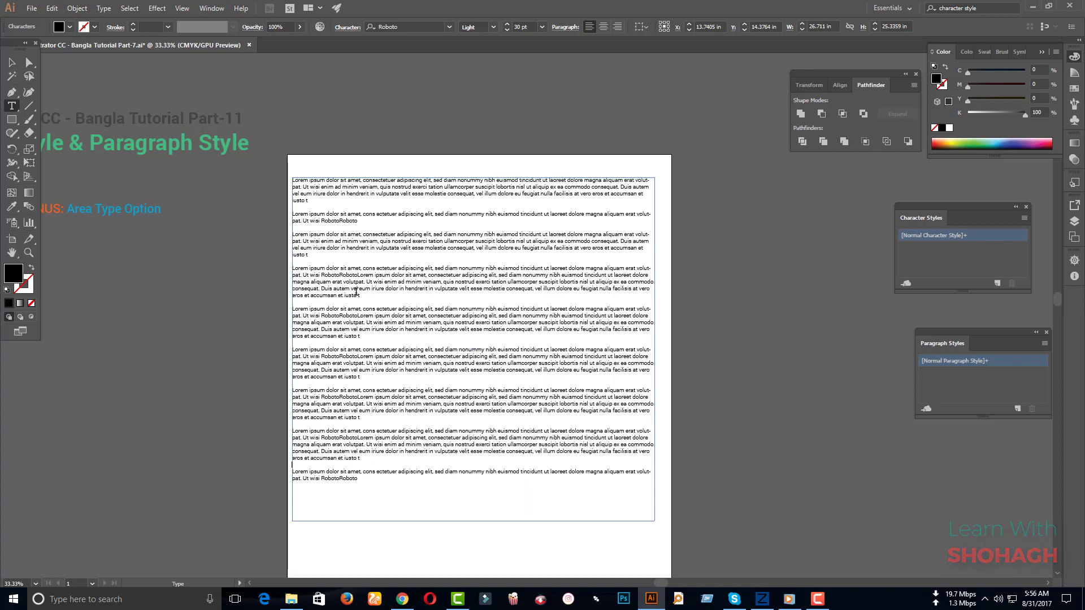
- Select the fourth paragraph, then switch to the Selection tool and deselect everything
drag(374, 295, 293, 268)
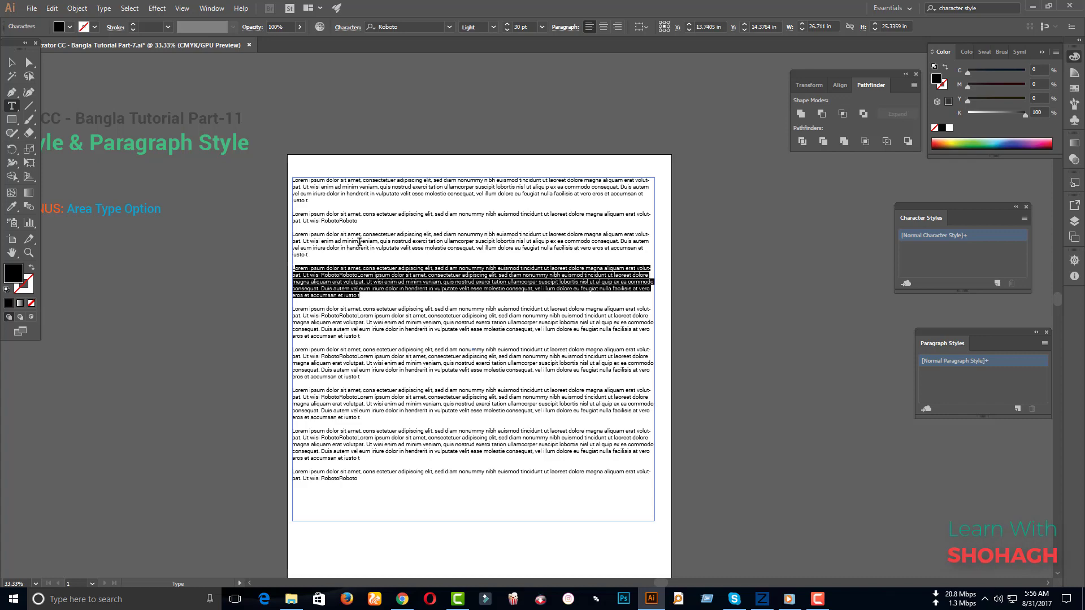
click(357, 187)
click(11, 62)
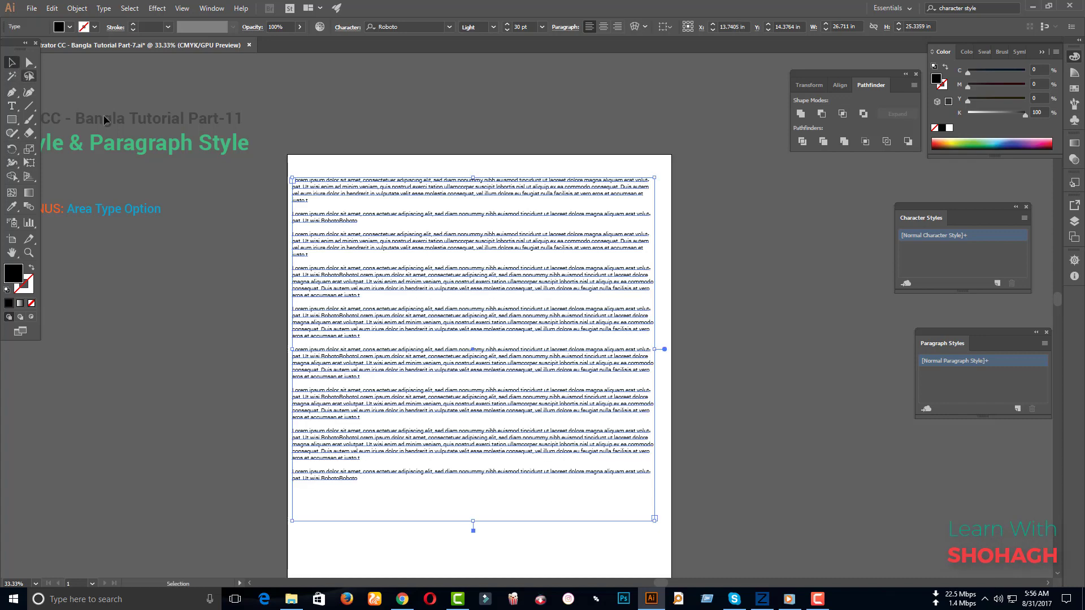
click(466, 340)
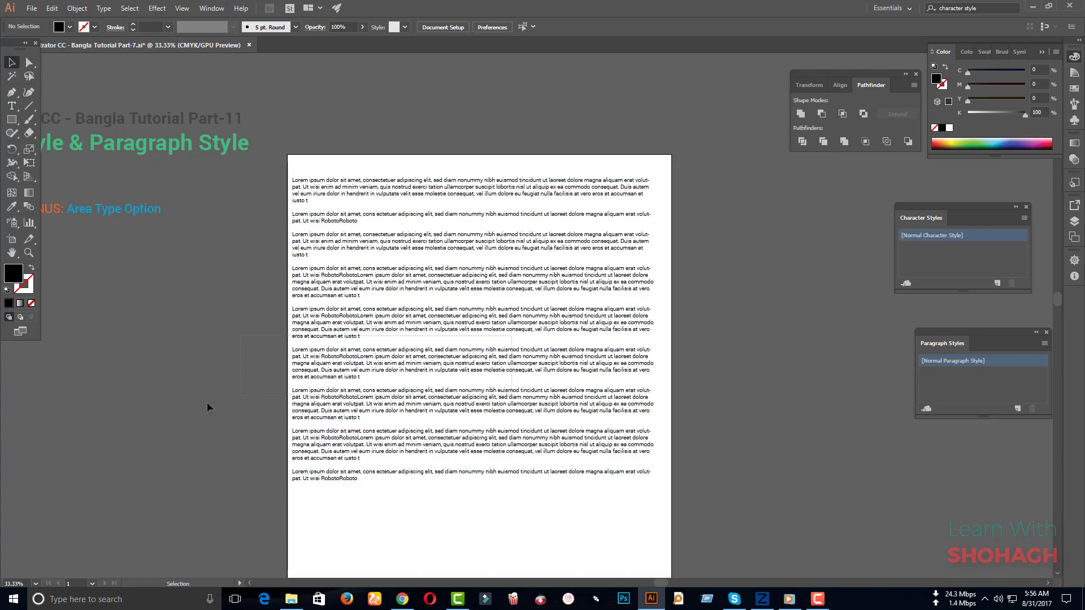
- Move the long Lorem ipsum text frame aside and delete it
click(498, 319)
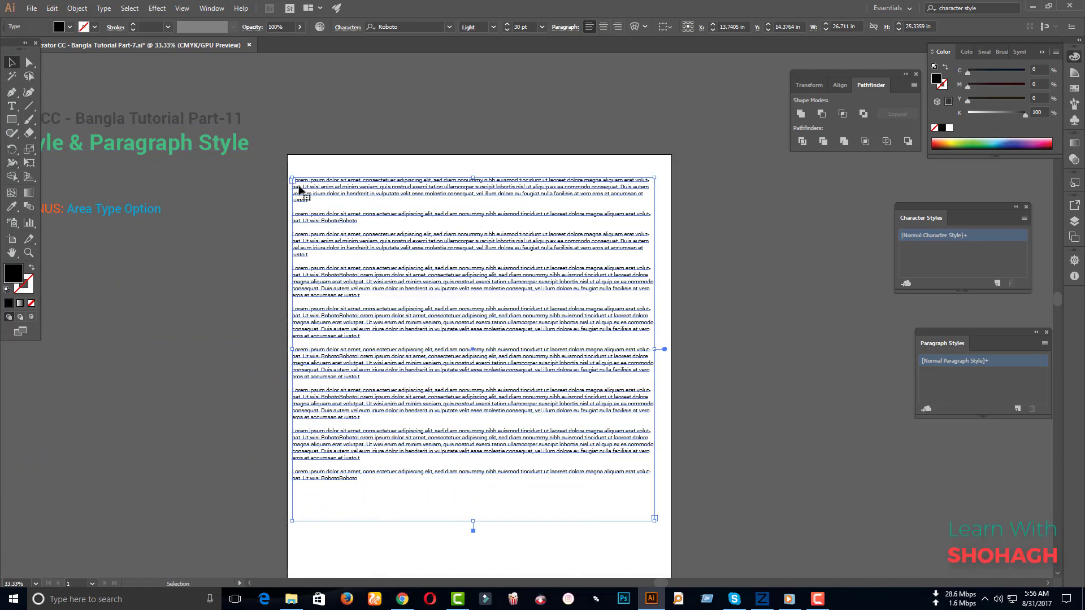
mouse_move(314, 190)
mouse_down()
mouse_move(161, 315)
mouse_move(20, 291)
mouse_up()
scroll(373, 248, down, 2)
drag(375, 247, 154, 305)
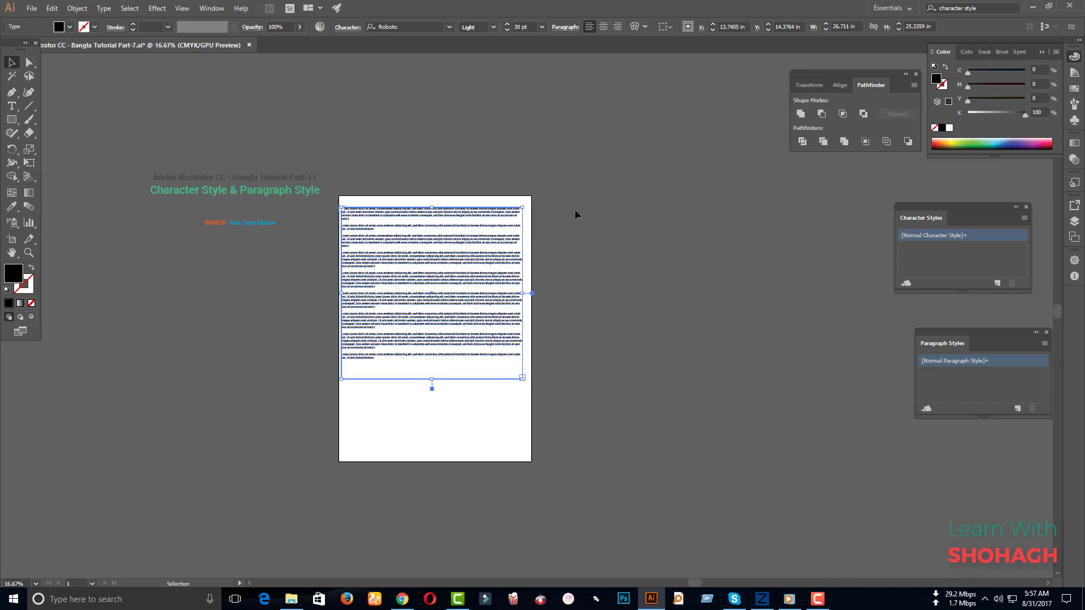
key(Delete)
- Create a new area text frame filled with Lorem ipsum placeholder text
scroll(412, 220, up, 3)
key(t)
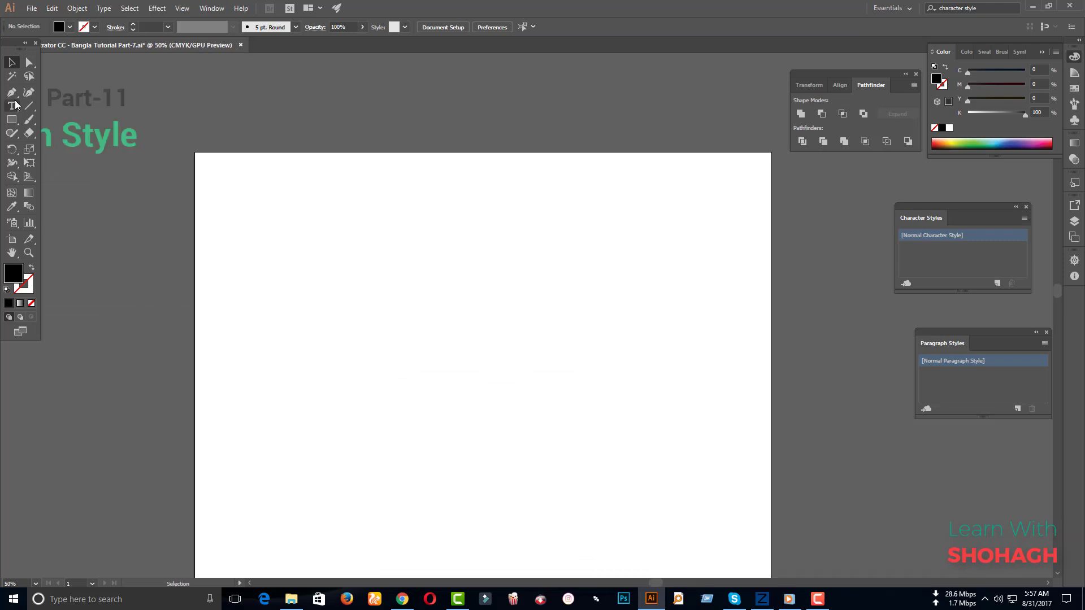
drag(220, 224, 690, 330)
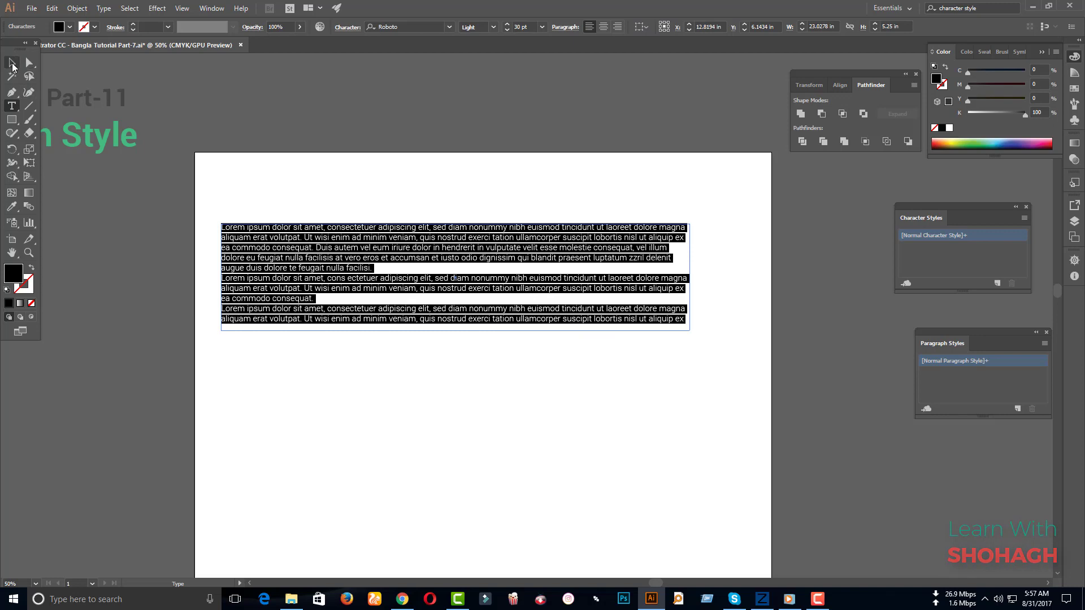
click(12, 62)
click(341, 109)
- Alt-drag three copies of the frame stacked below it, then reselect the top frame
drag(394, 248, 400, 455)
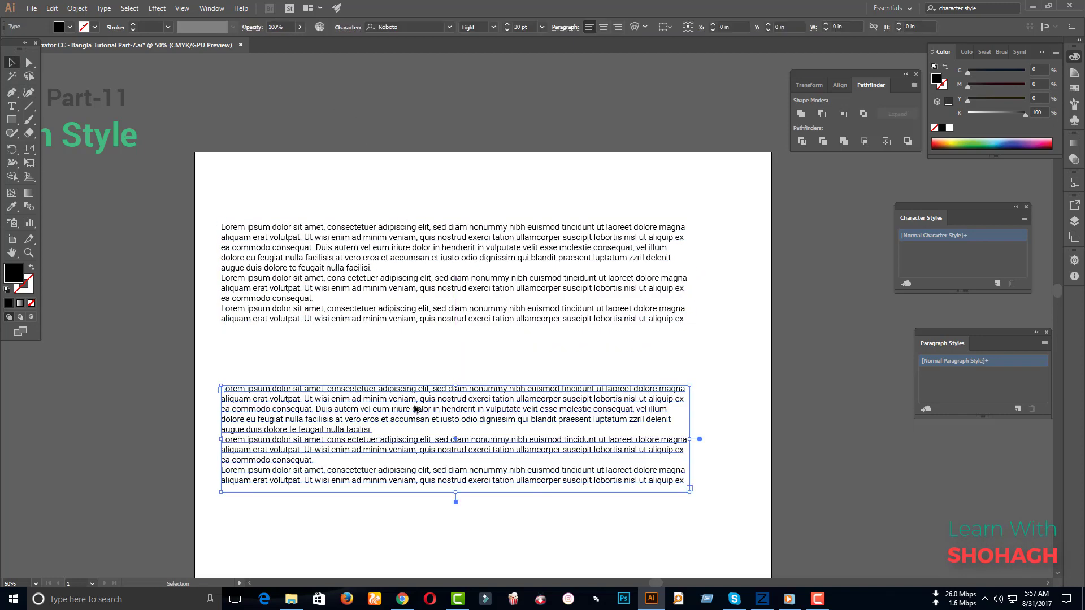
drag(351, 339, 362, 459)
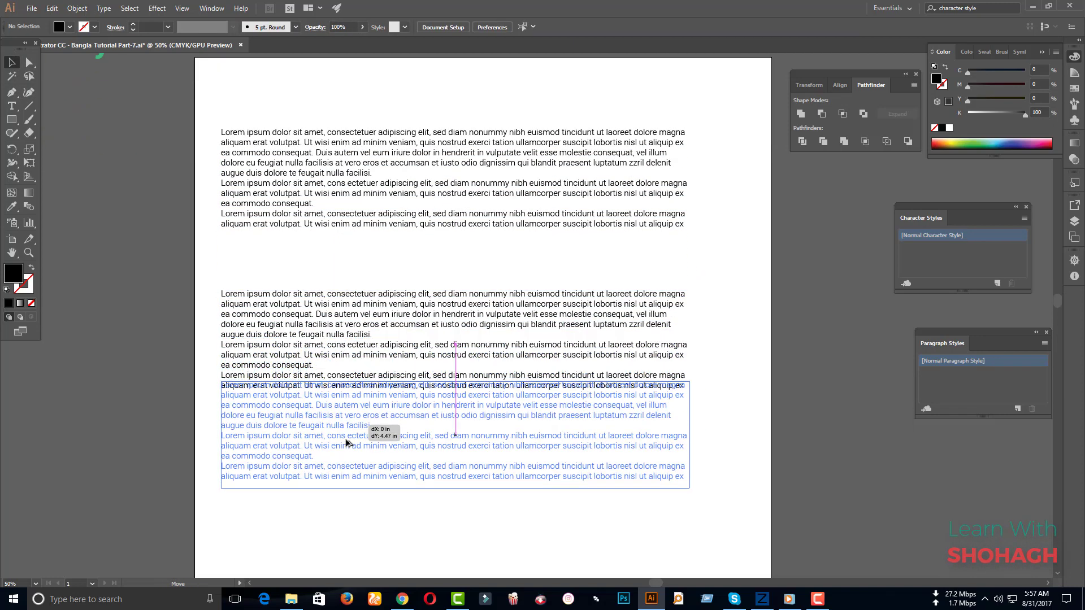
drag(332, 414, 333, 548)
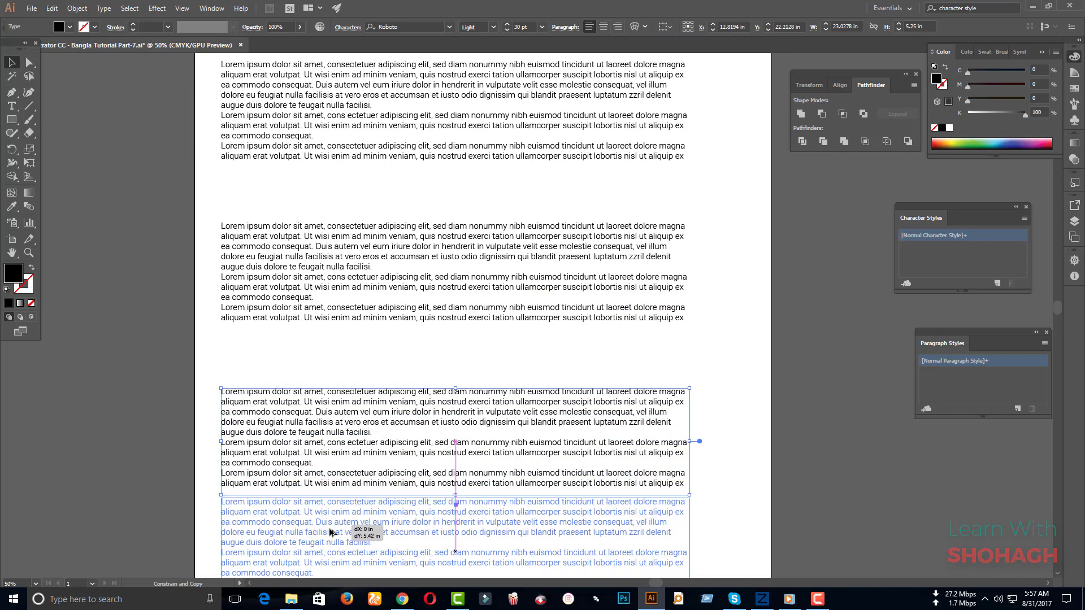
key(ctrl+minus)
key(ctrl+minus)
key(ctrl+plus)
key(ctrl+plus)
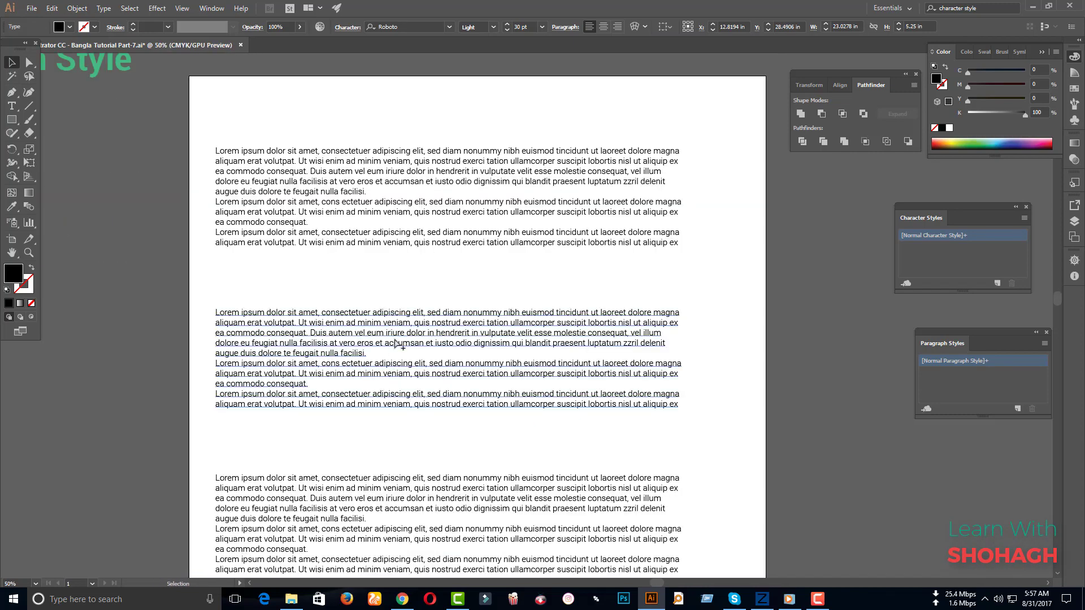
key(ctrl+minus)
click(426, 261)
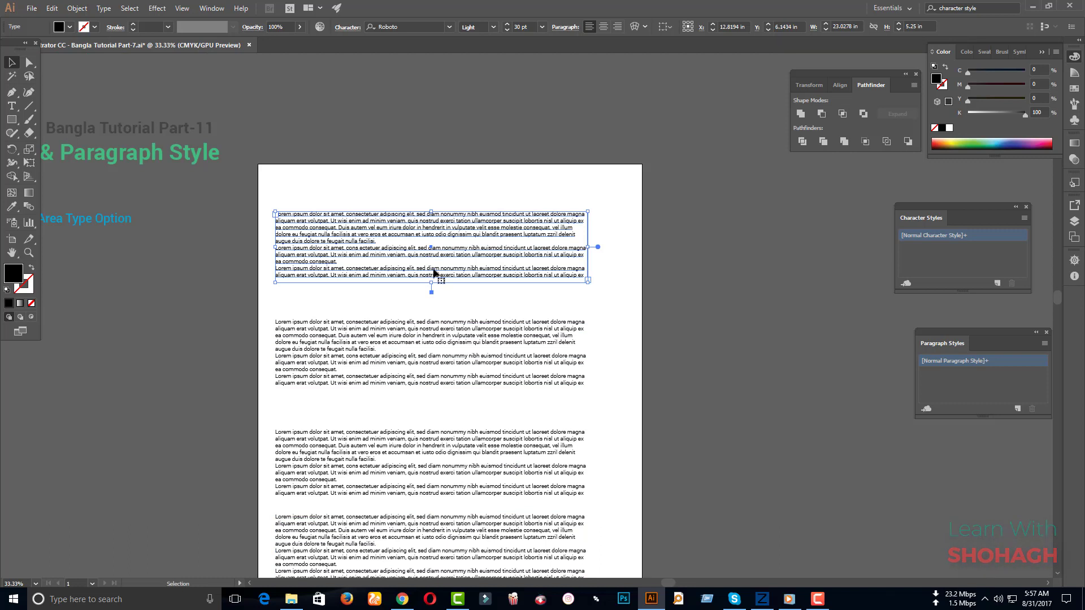
scroll(445, 323, down, 2)
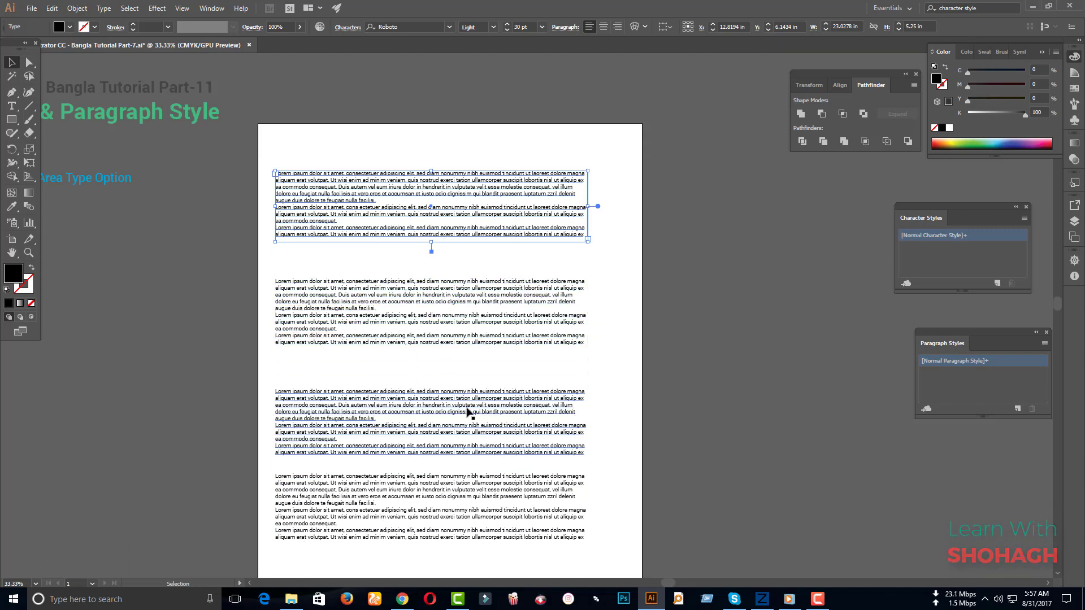
click(492, 272)
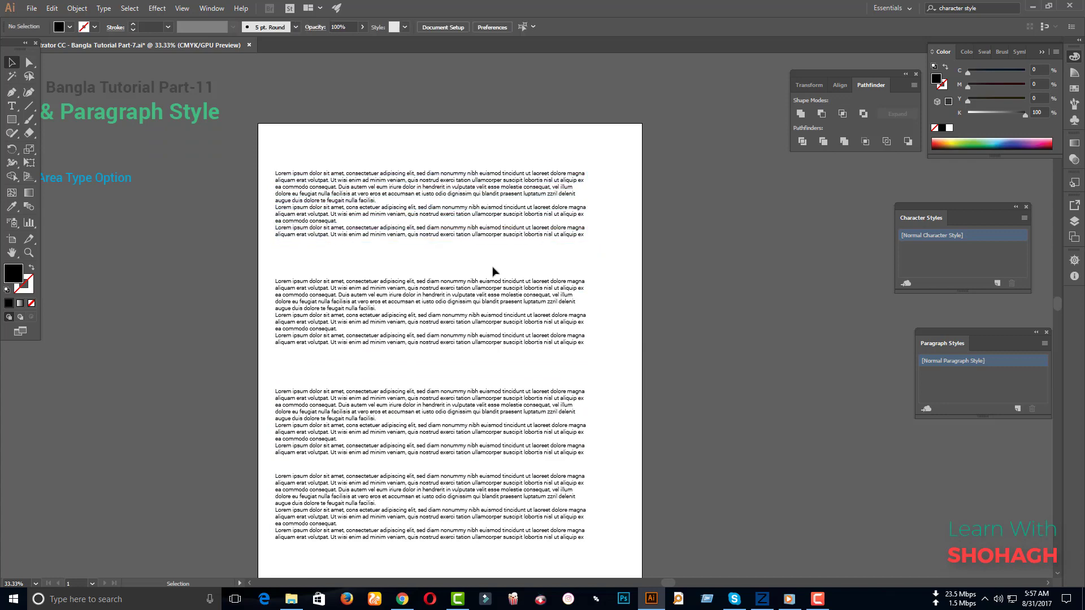
click(432, 220)
- Stretch the top frame to about 6.27 in, add a Bold paragraph style, and open its options
drag(432, 242, 432, 255)
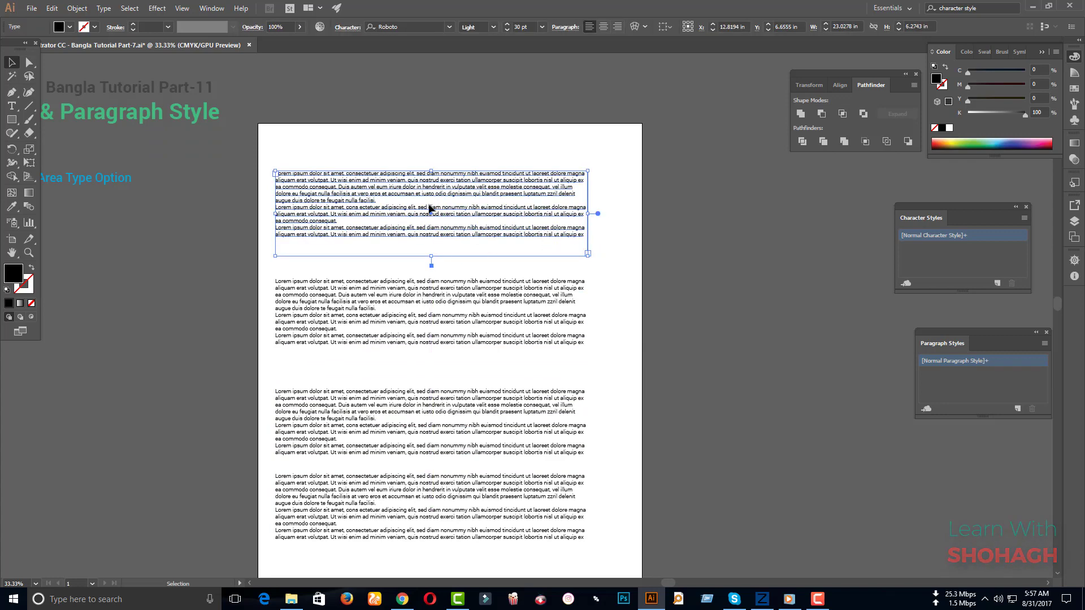
click(1015, 408)
double_click(951, 372)
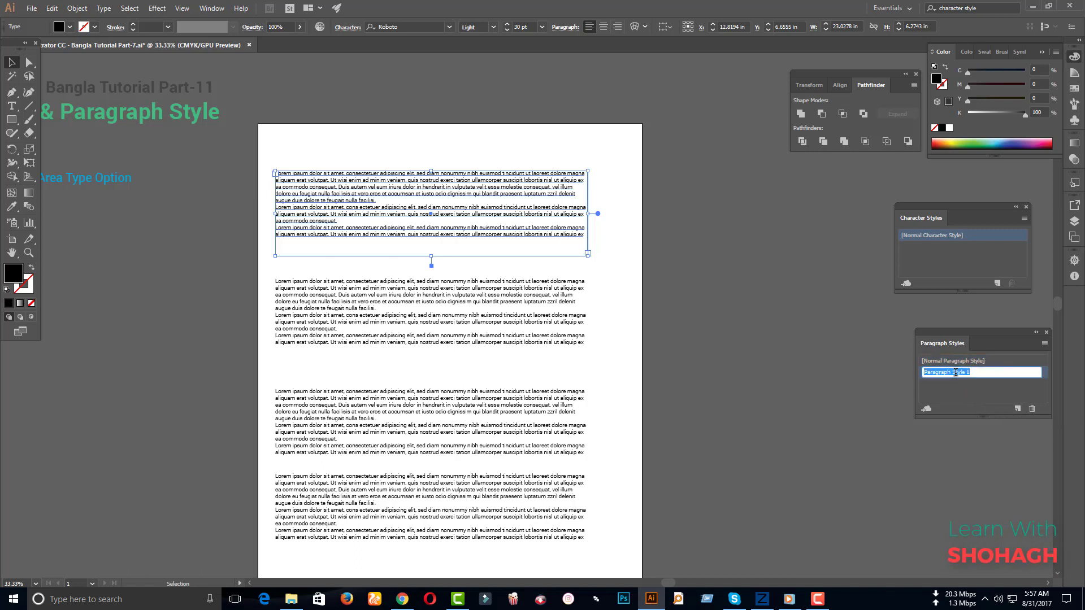
text(Bold)
key(Return)
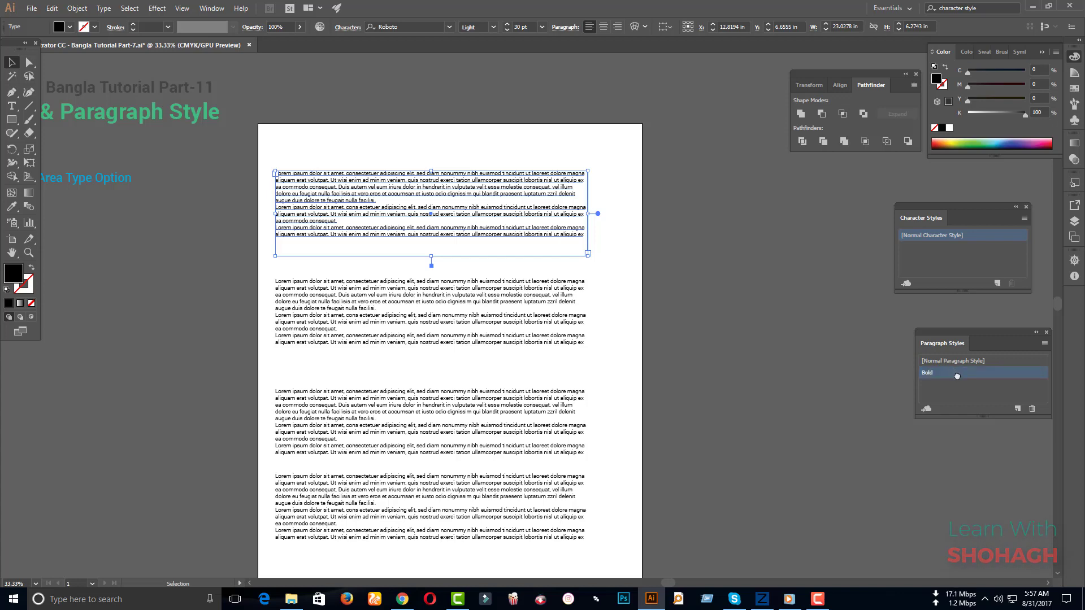
double_click(957, 374)
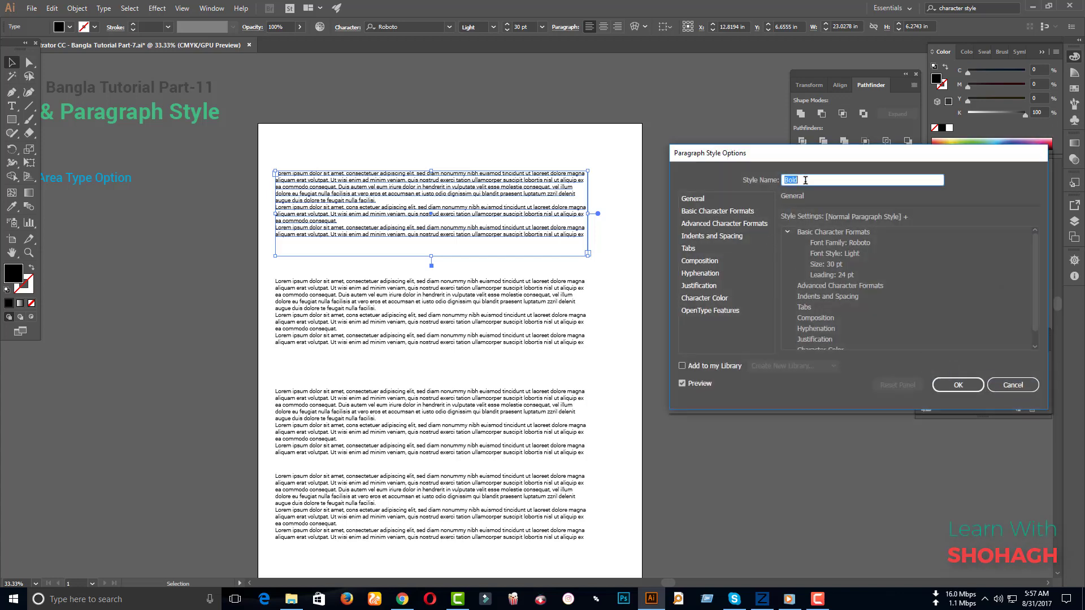
- Give the paragraph style a new name and set its font to Lato Medium, 20 pt
text(Shoha)
text(gh)
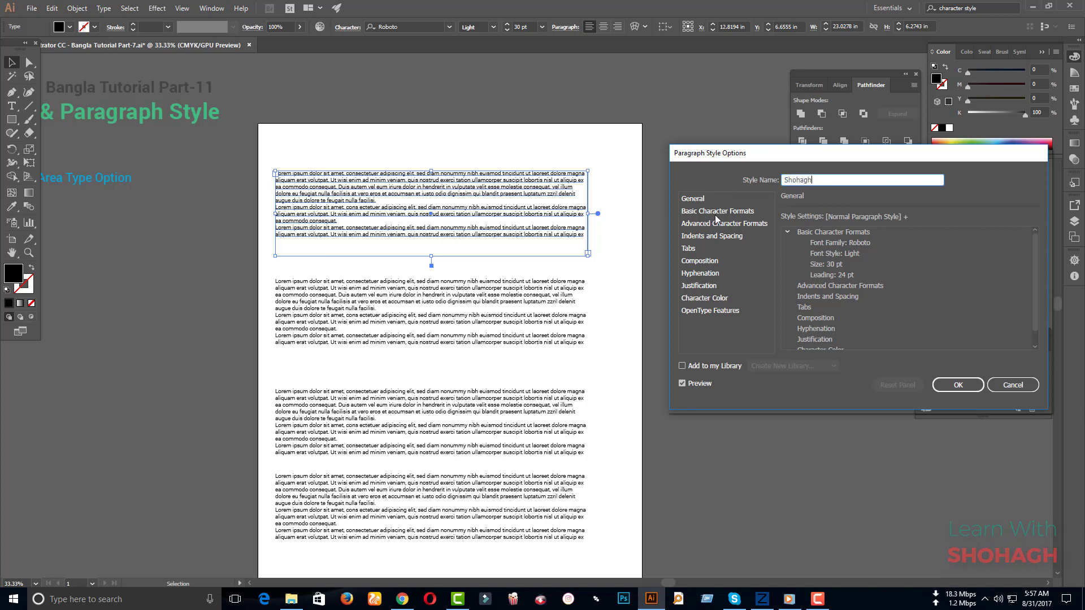
click(717, 213)
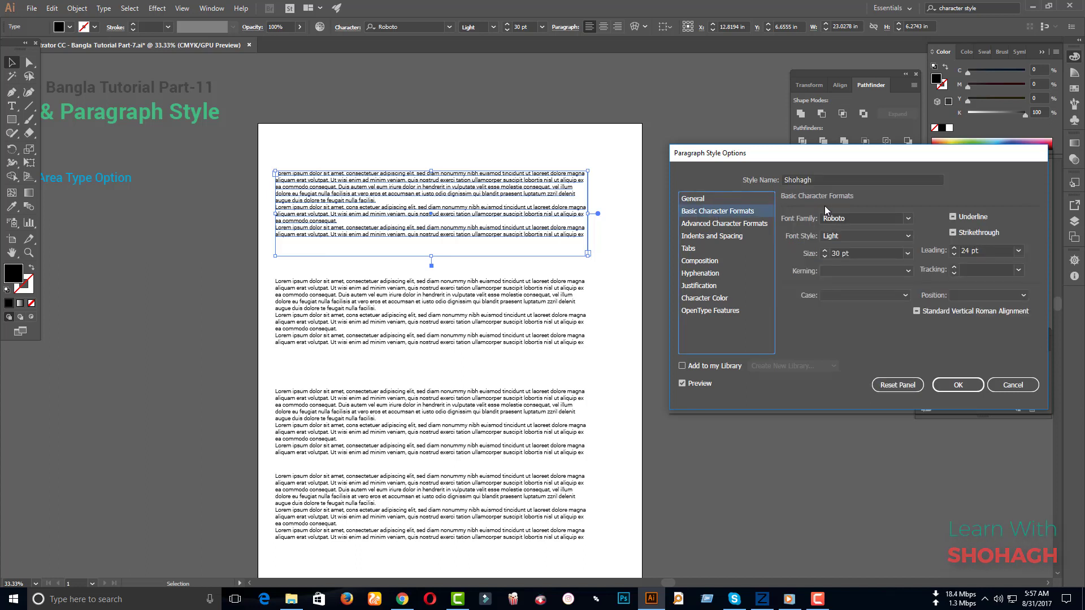
click(859, 218)
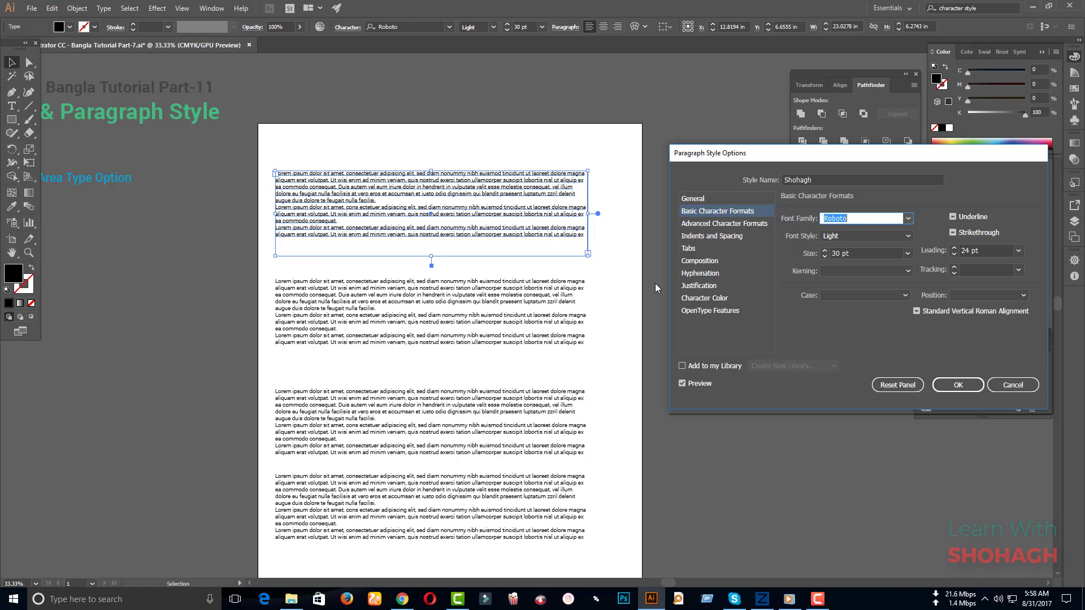
text(La)
click(908, 236)
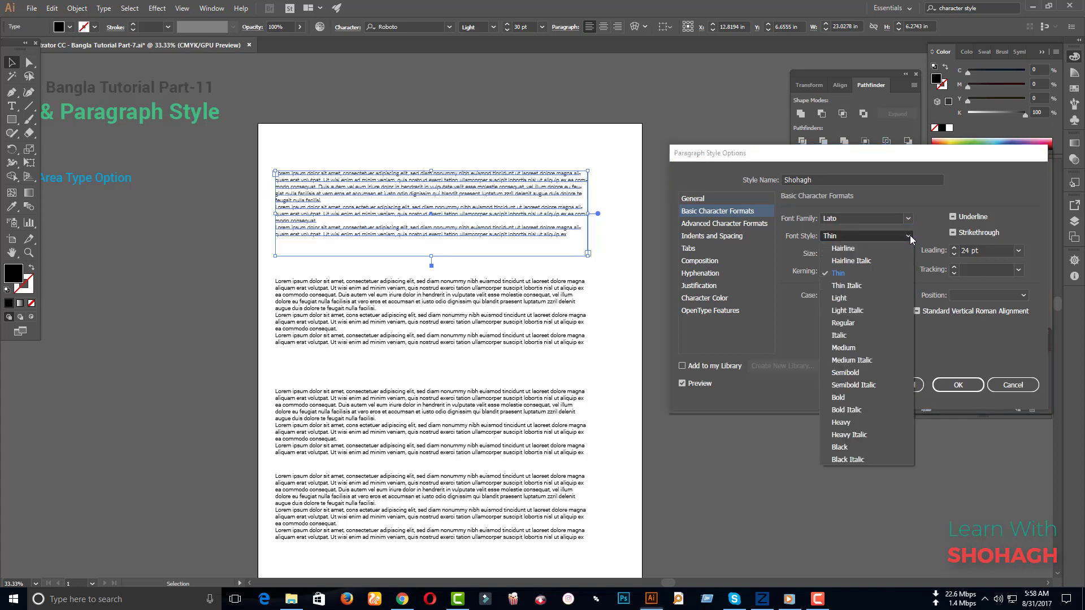
click(854, 348)
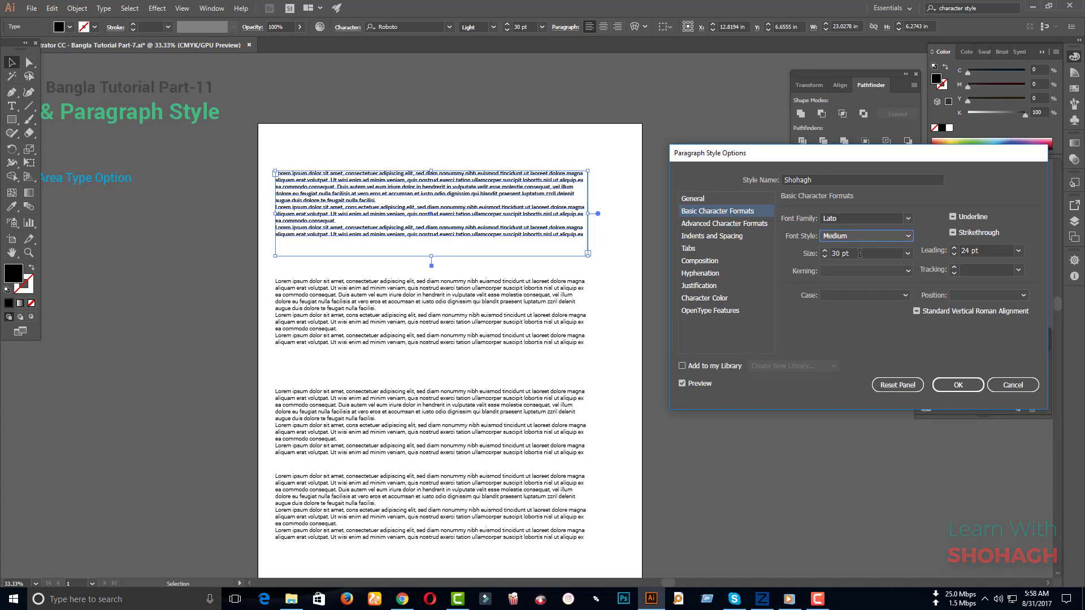
drag(859, 254, 804, 256)
text(20)
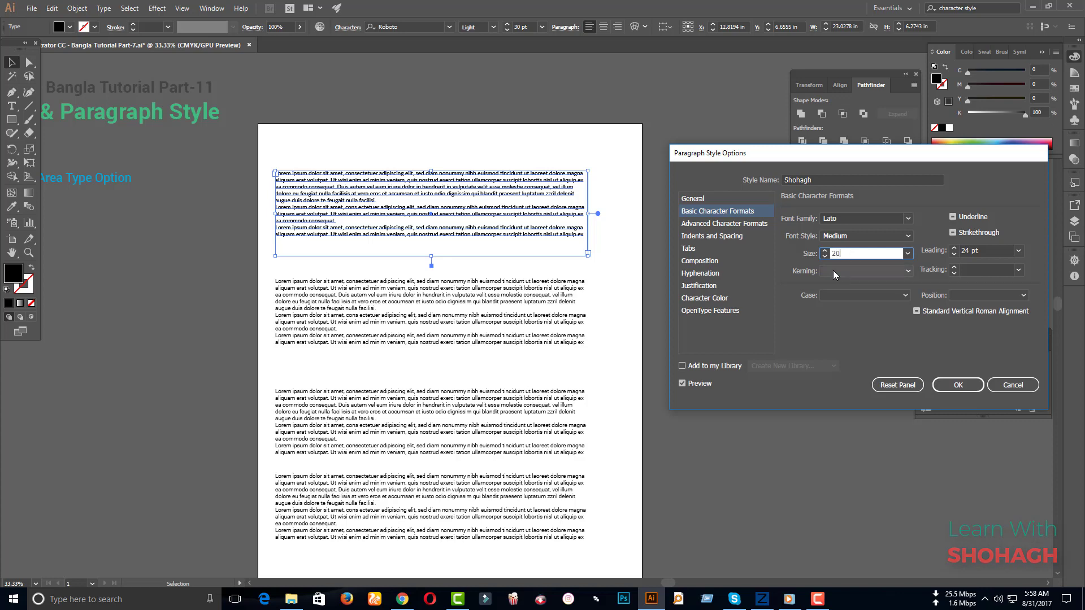
click(705, 223)
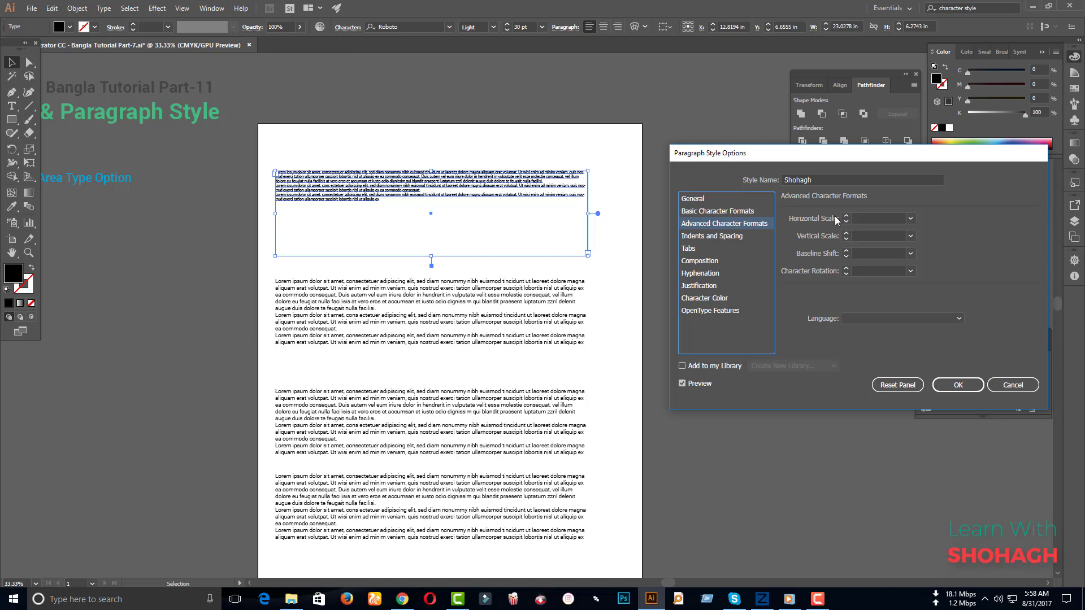
- Browse the style's scale, indents, tabs, composition and justification settings before reaching Character Color
click(869, 216)
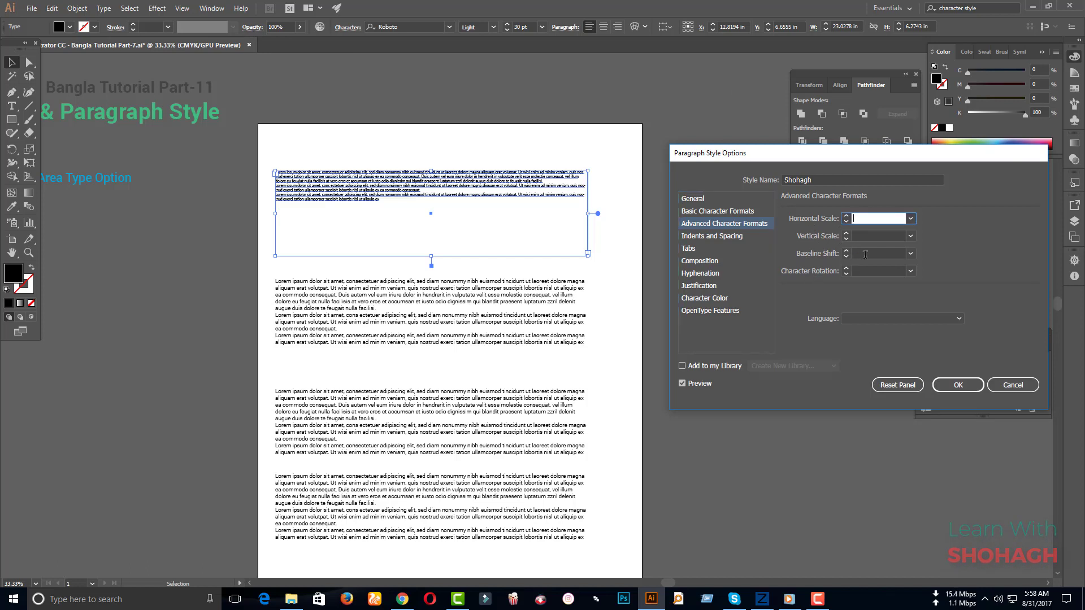
click(713, 240)
click(690, 252)
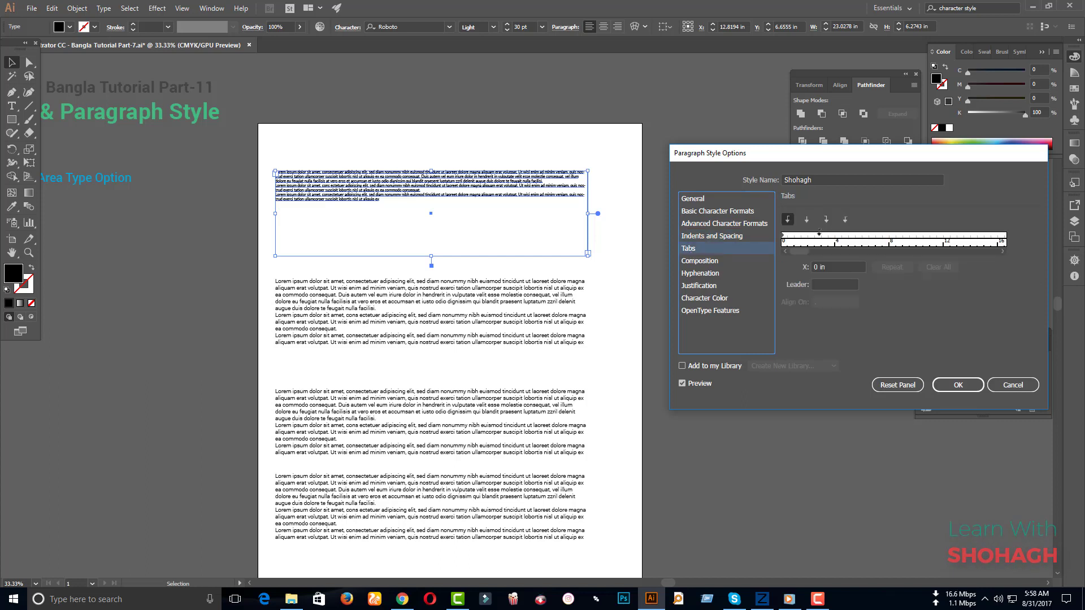
click(705, 262)
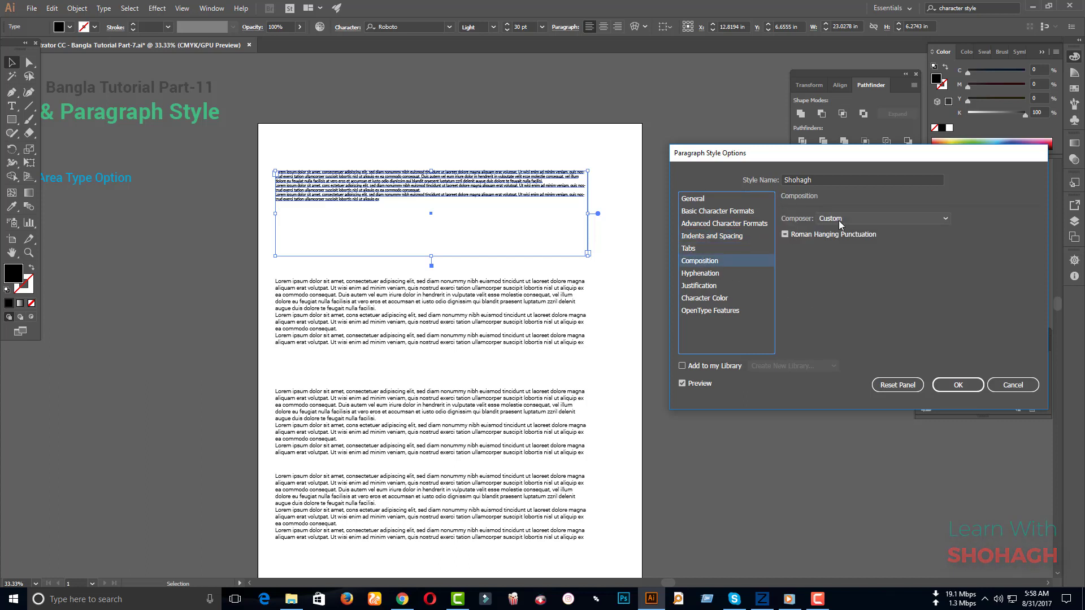
click(711, 277)
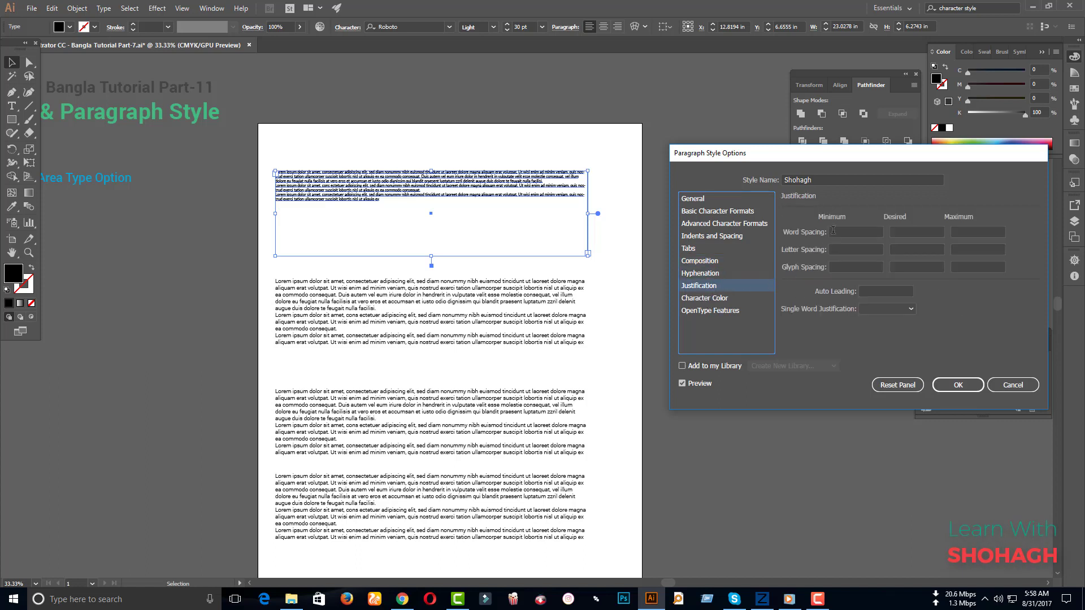
click(710, 300)
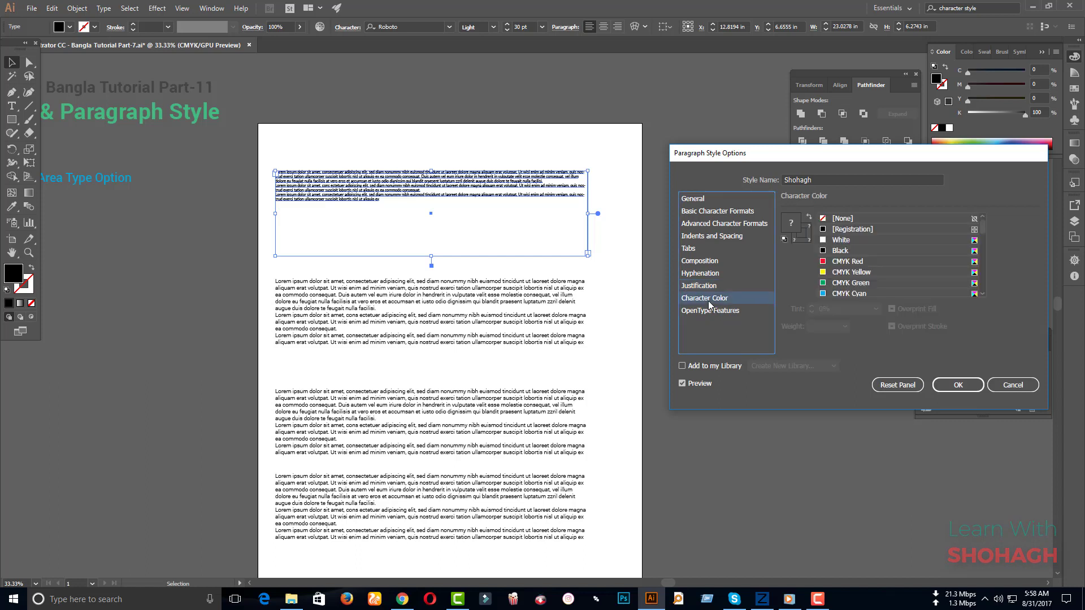
click(708, 212)
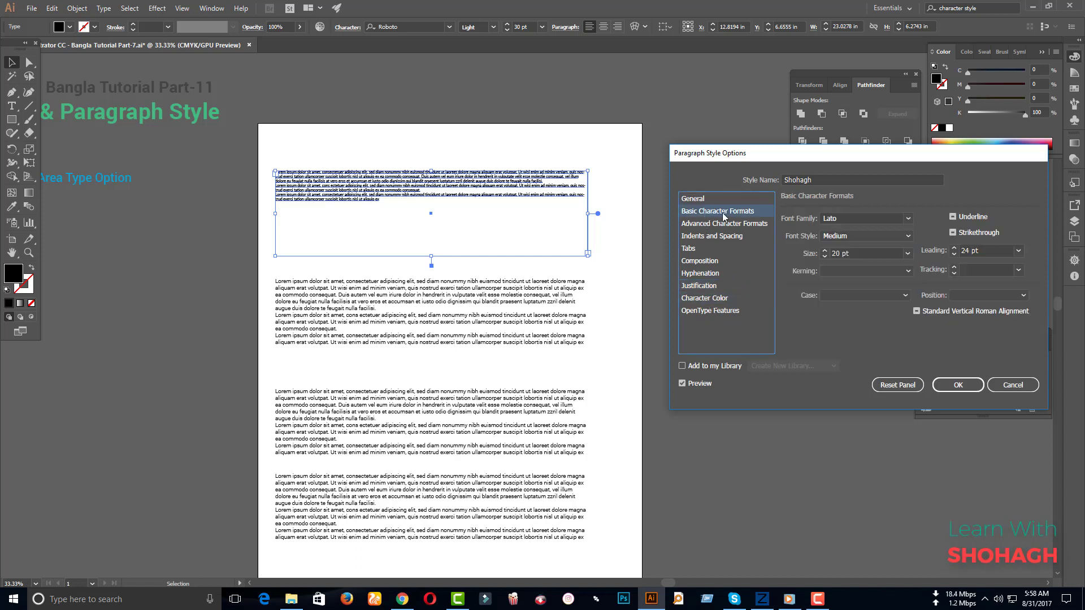
click(706, 299)
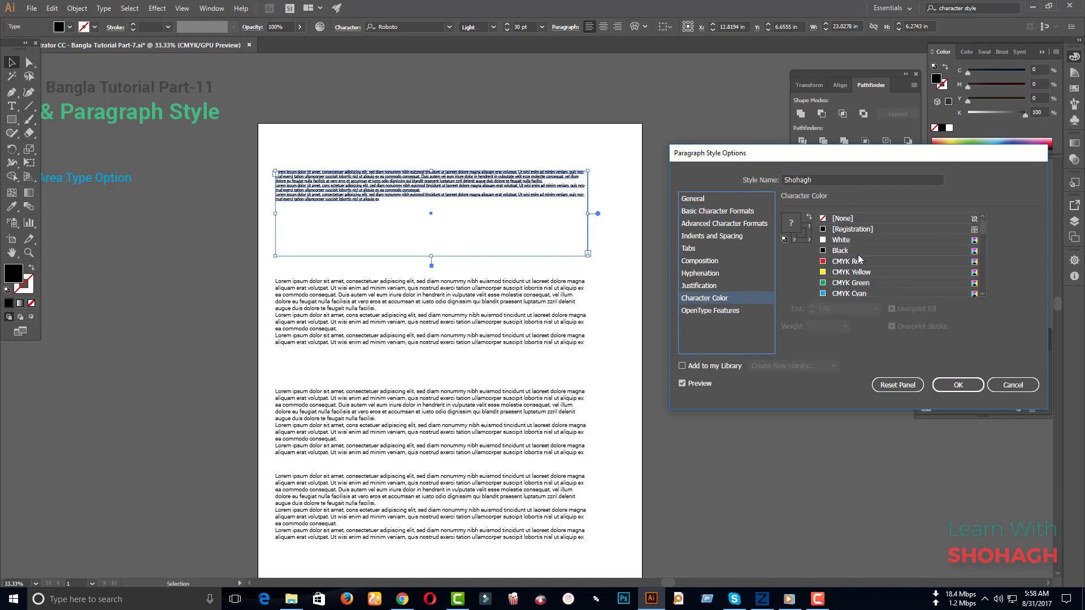
- Try magenta, red and green text colours, then settle on CMYK Cyan
click(843, 294)
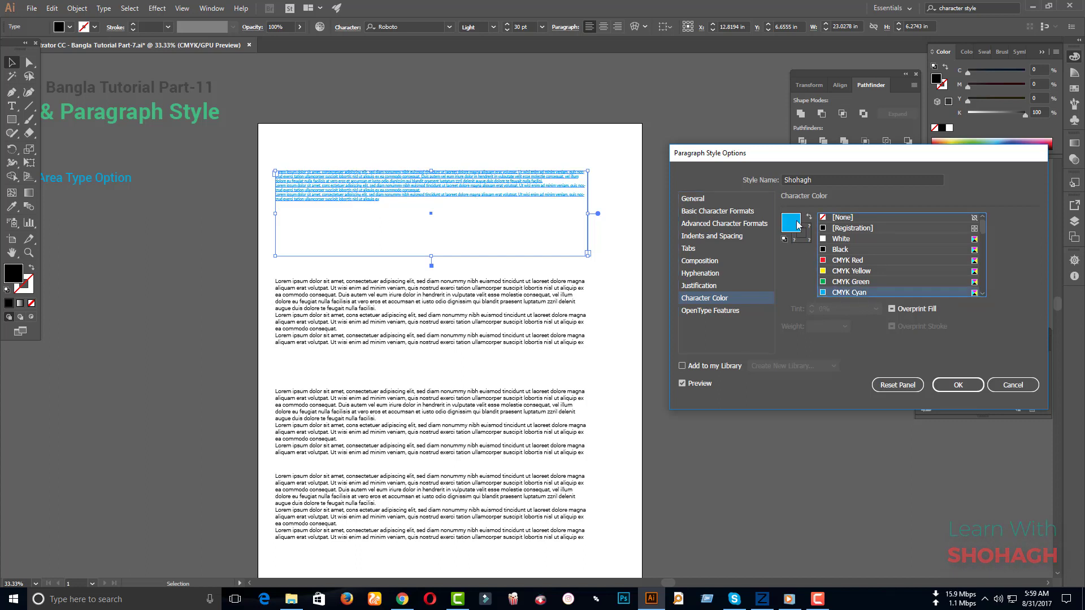
click(834, 297)
click(841, 261)
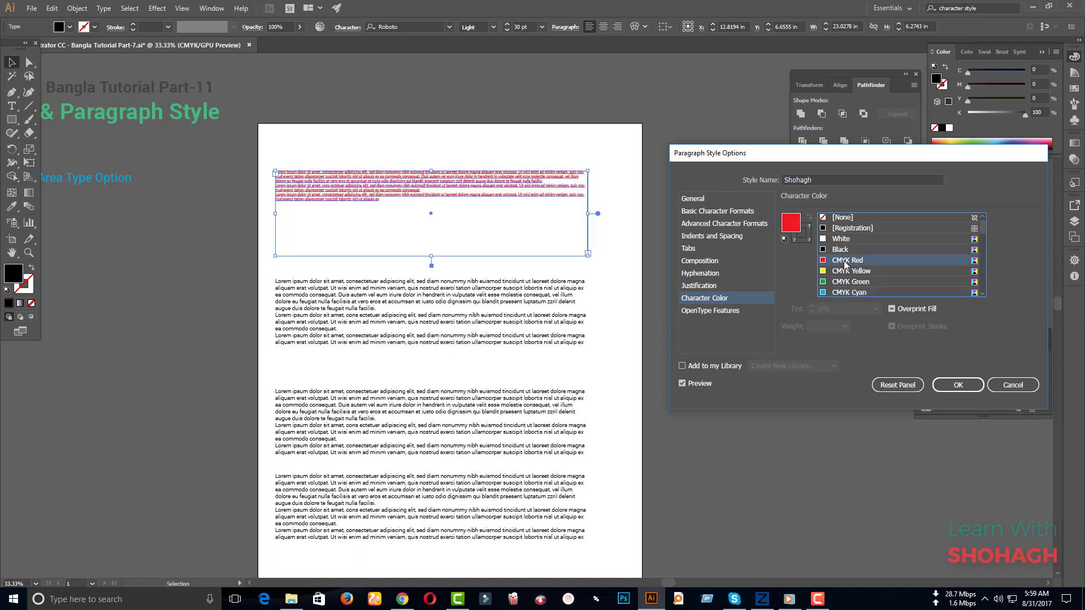
click(847, 283)
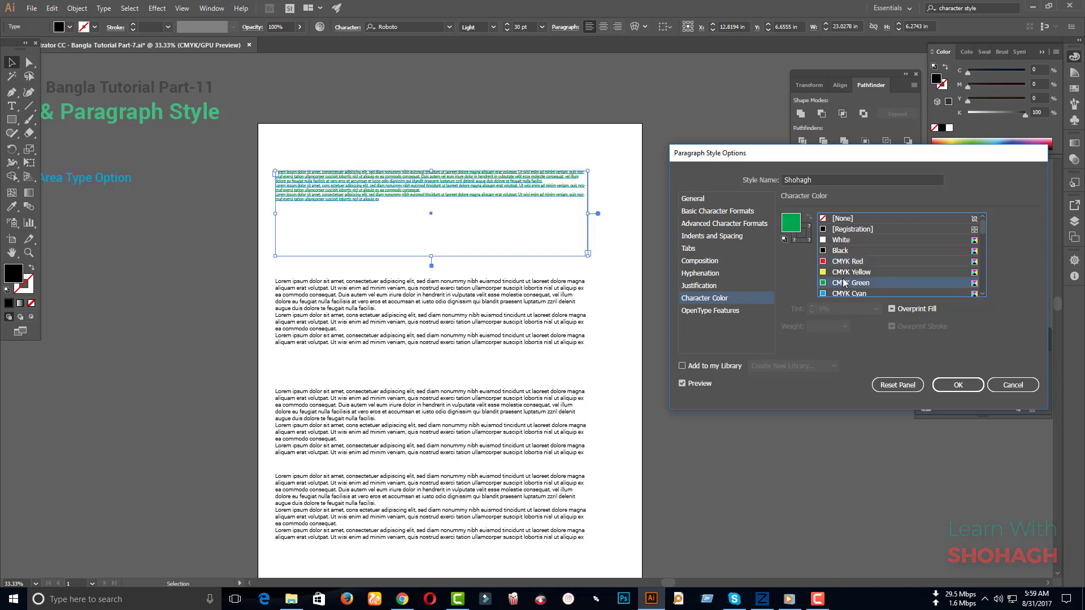
click(841, 293)
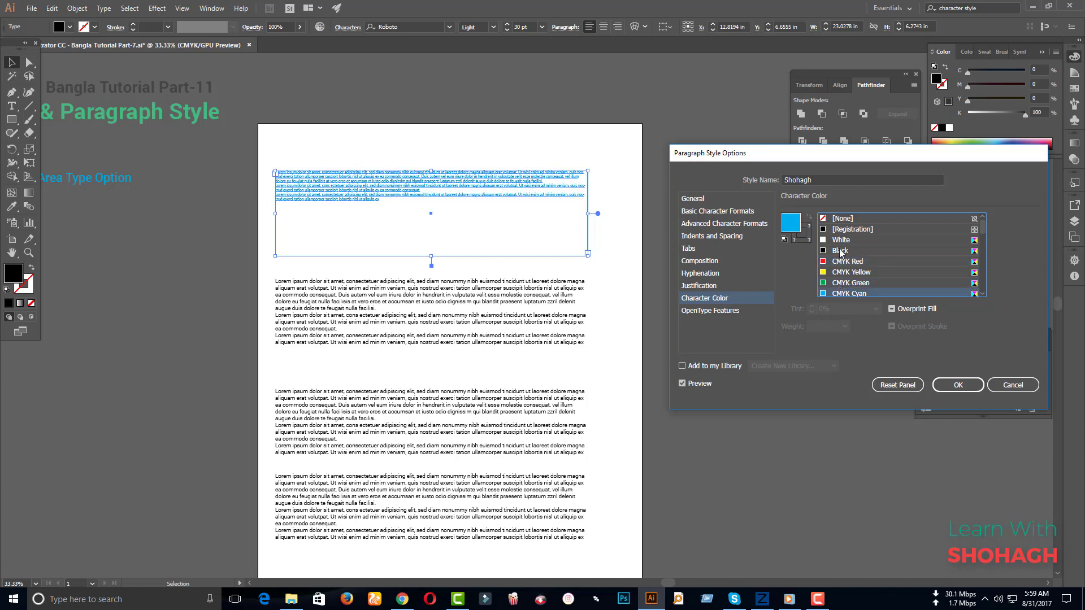
click(708, 223)
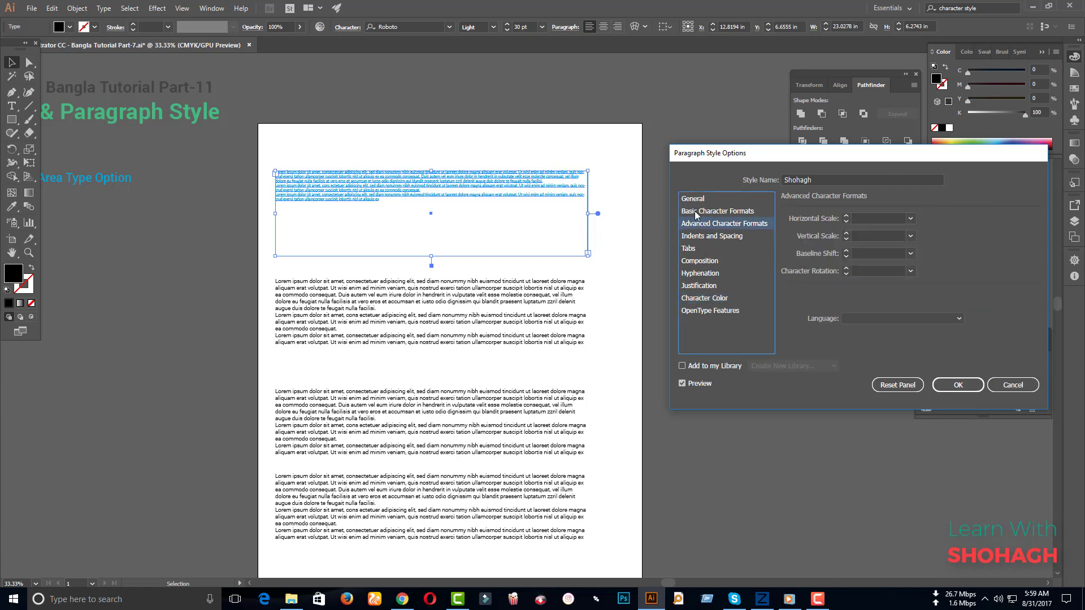
- Set the style's leading to 30 pt after briefly trying 41 pt
click(695, 212)
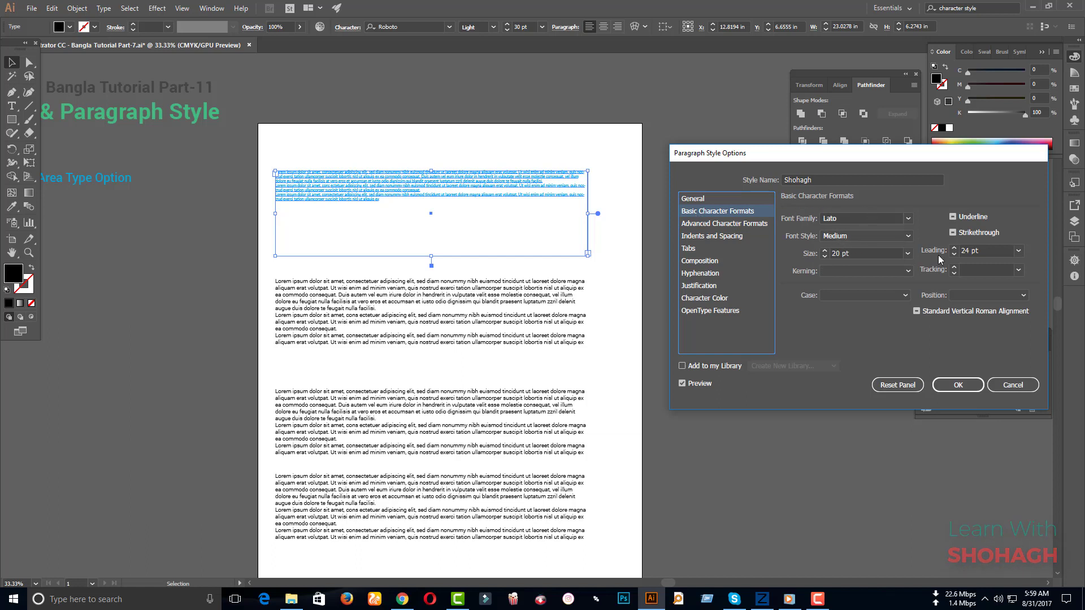
click(988, 249)
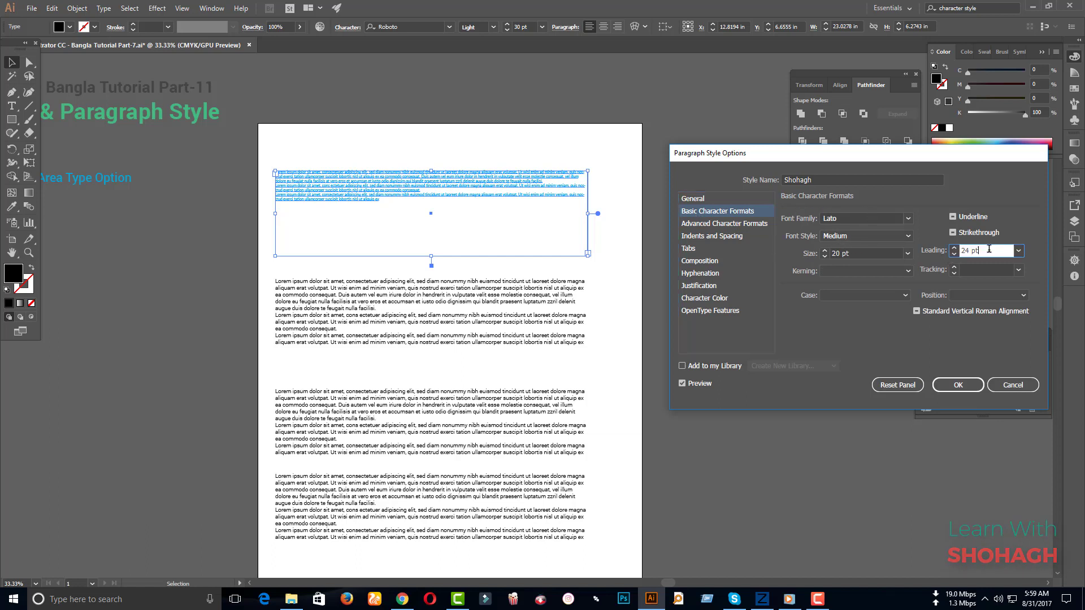
double_click(985, 250)
text(41)
click(978, 269)
click(982, 249)
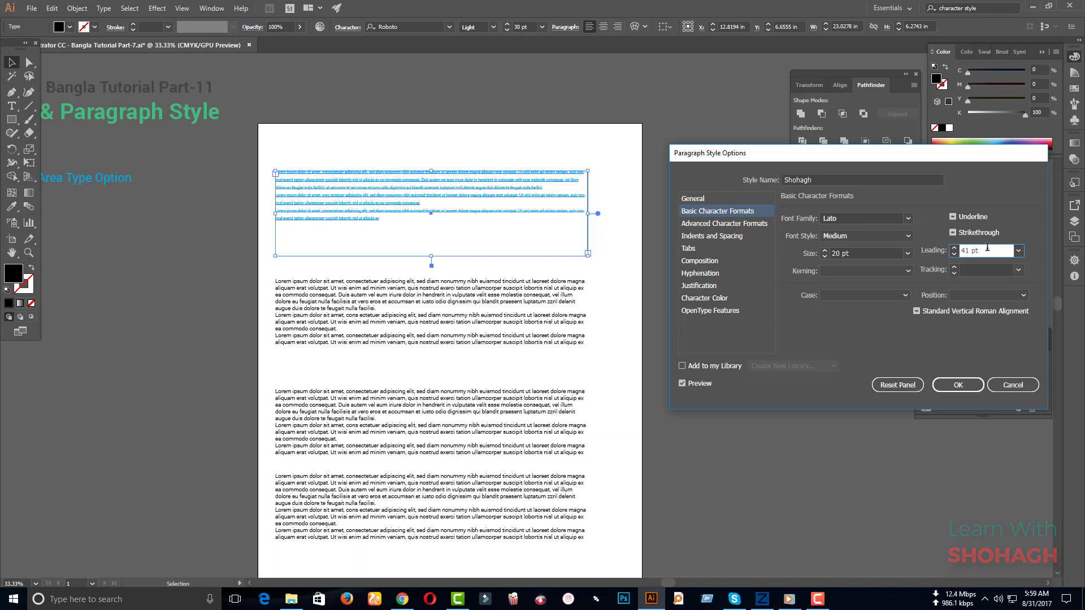
double_click(987, 249)
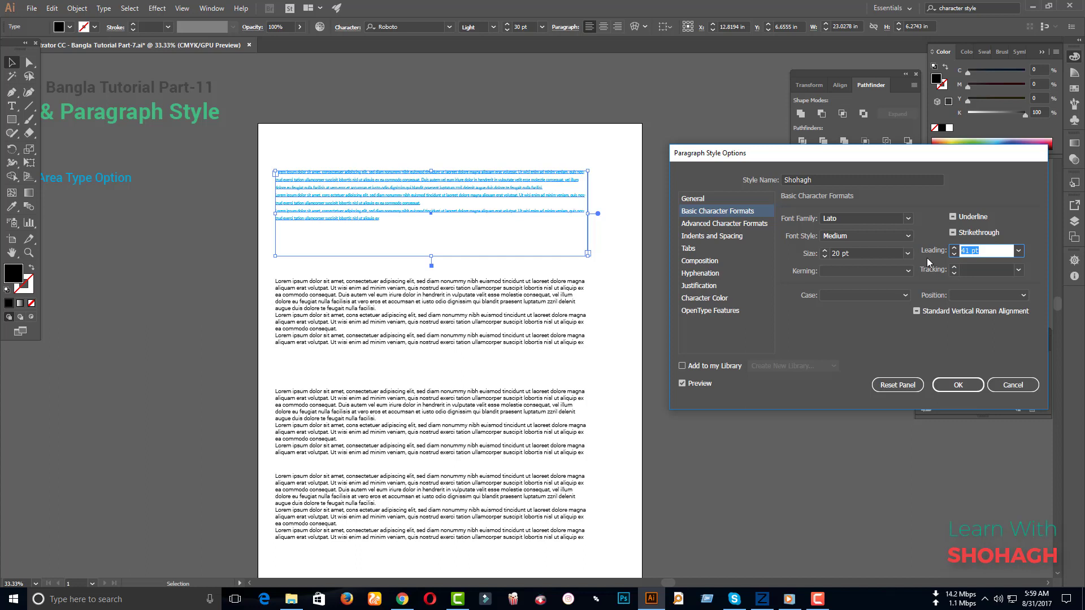
text(30)
key(Tab)
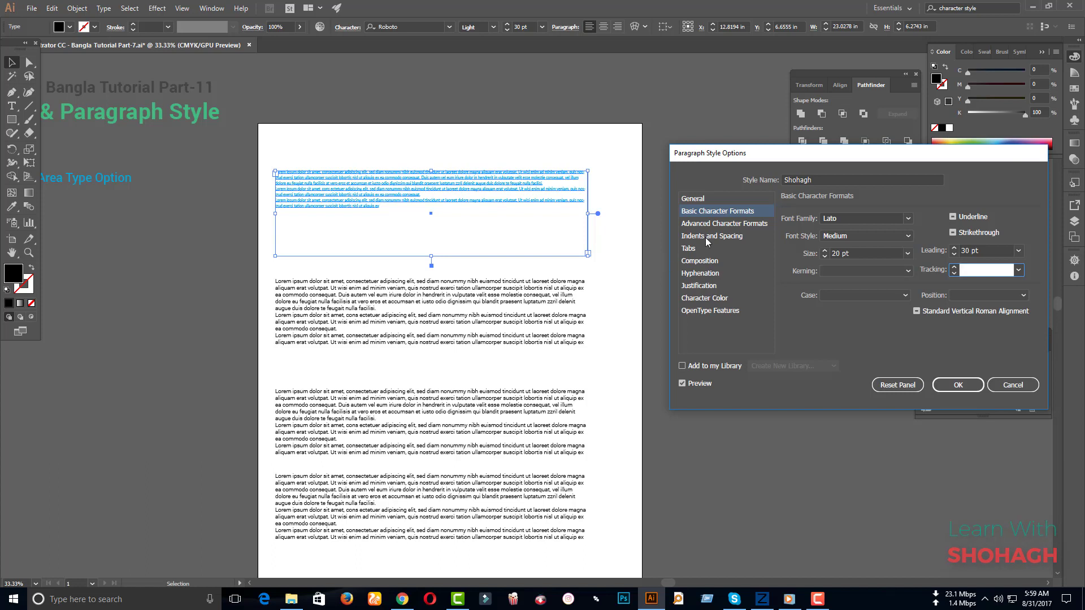
- Set the character colour to CMYK Green and confirm the Bold style
click(708, 298)
scroll(846, 281, down, 1)
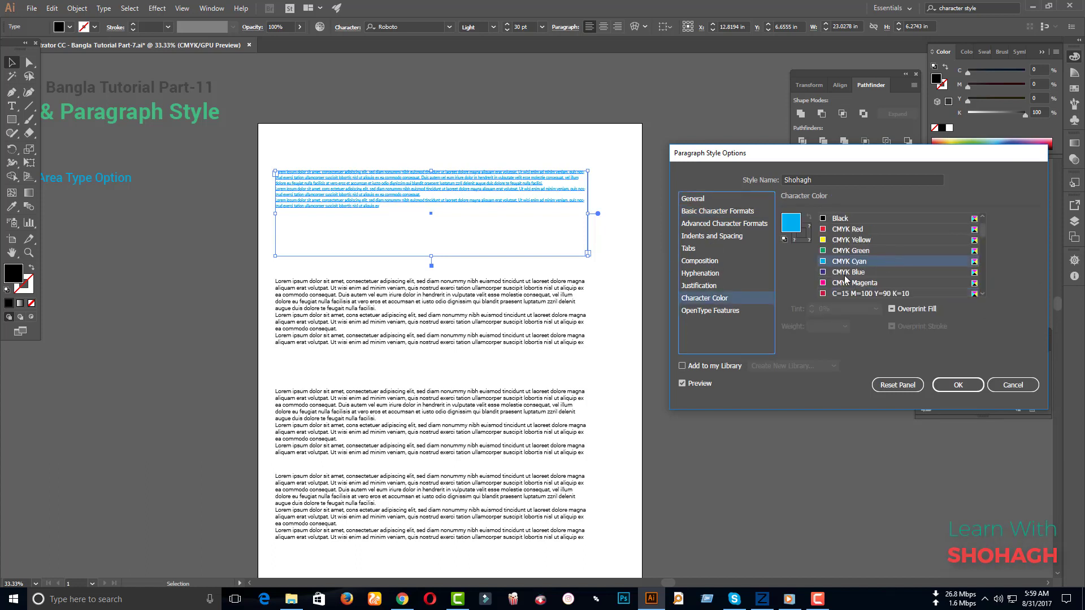
click(842, 284)
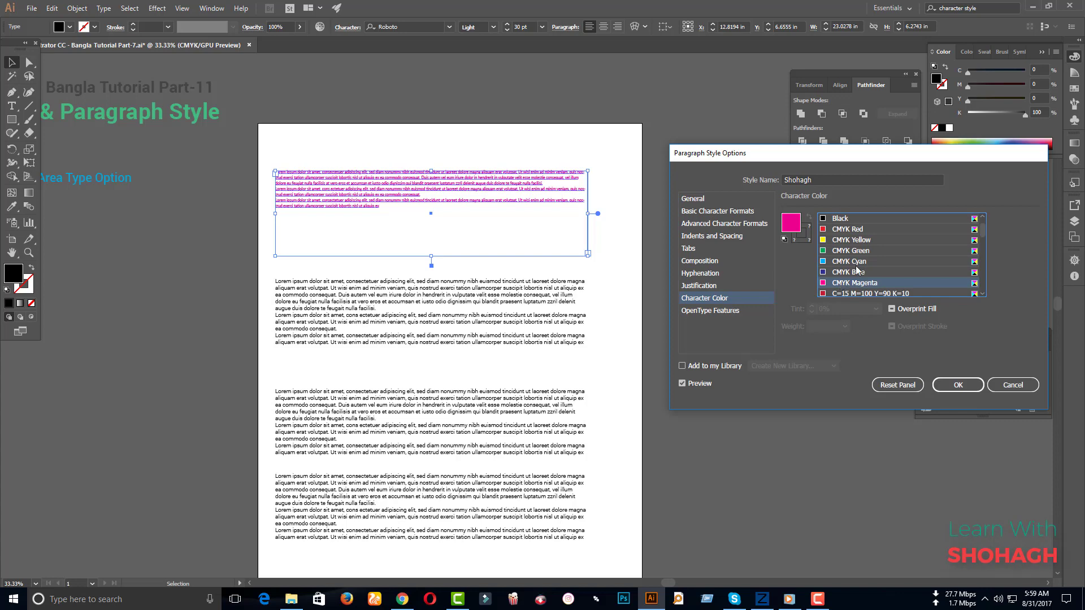
scroll(856, 270, down, 3)
scroll(857, 270, down, 2)
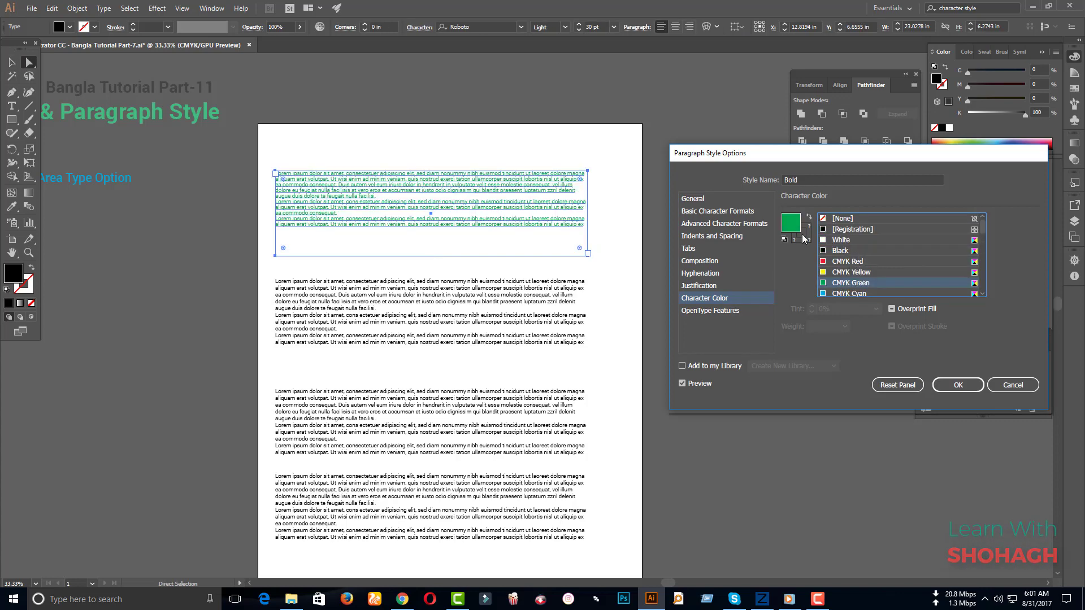
click(949, 386)
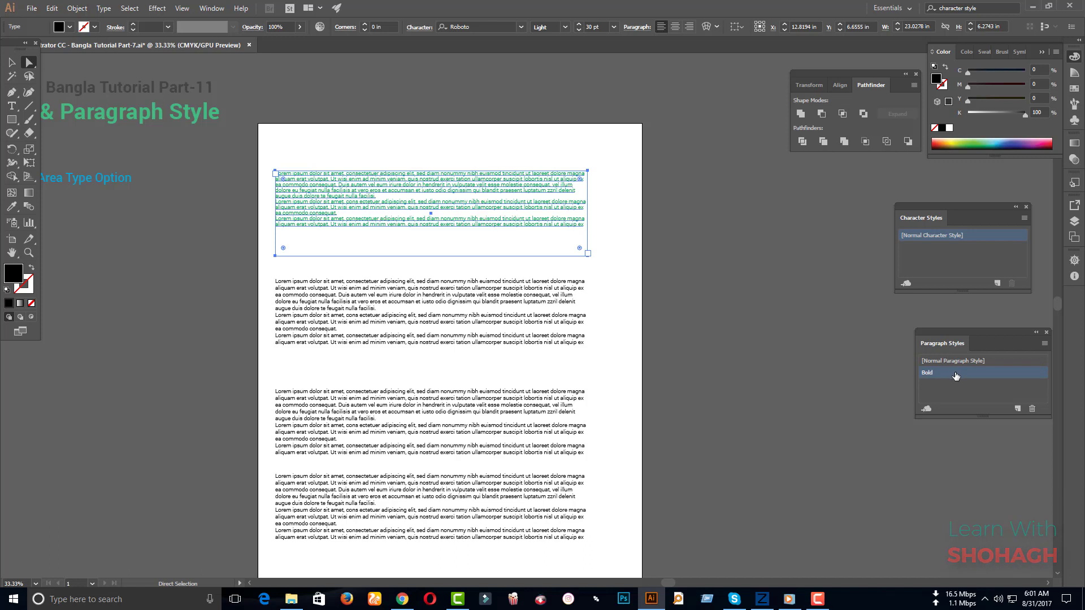
- Apply the Bold paragraph style to the third text block
click(356, 416)
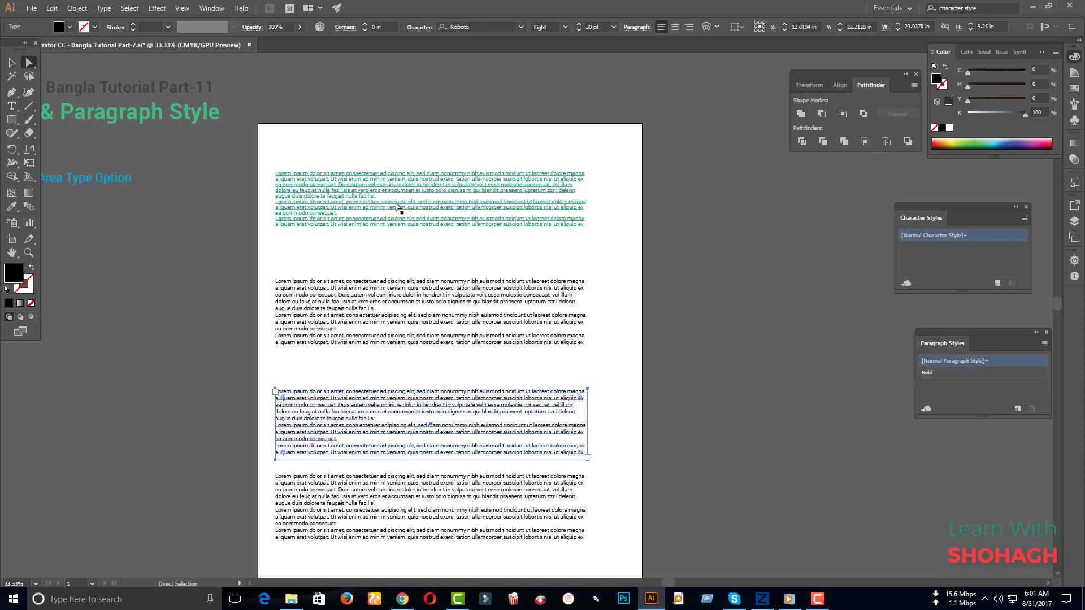
click(949, 373)
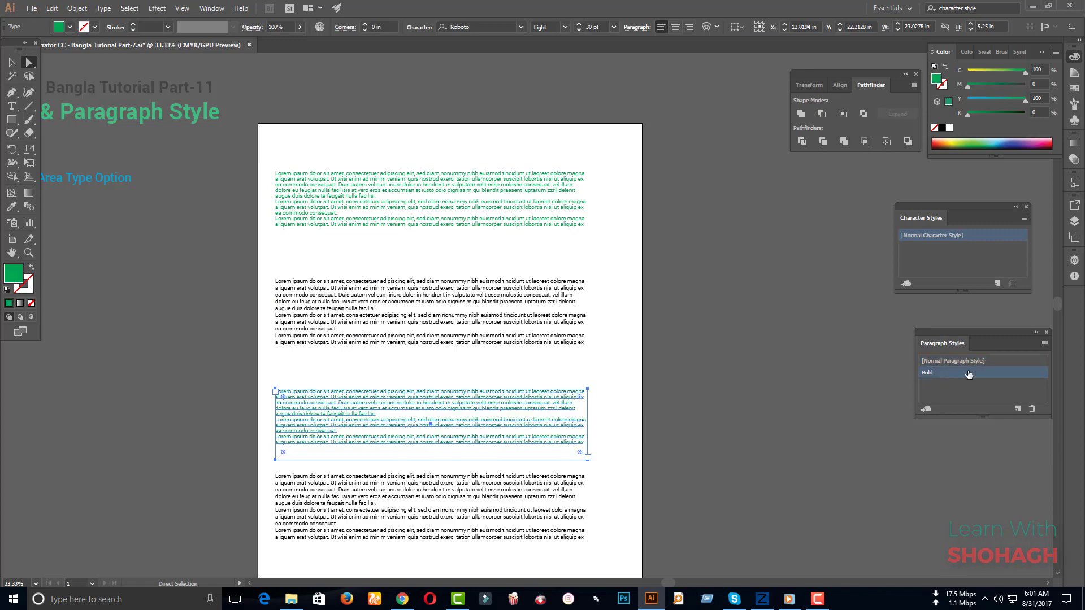
click(744, 432)
scroll(490, 323, down, 1)
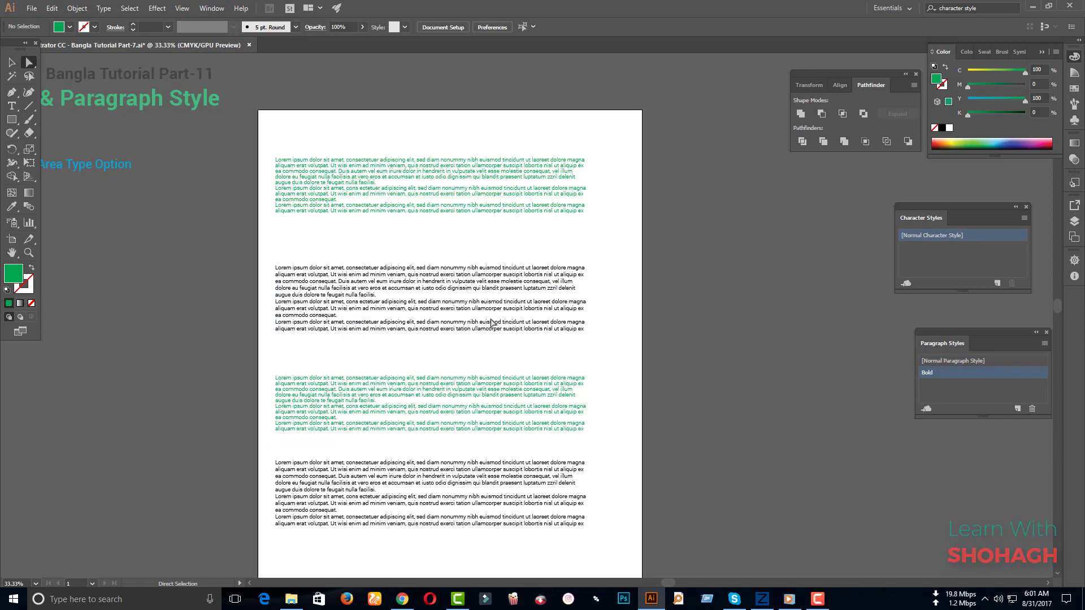
drag(490, 323, 538, 347)
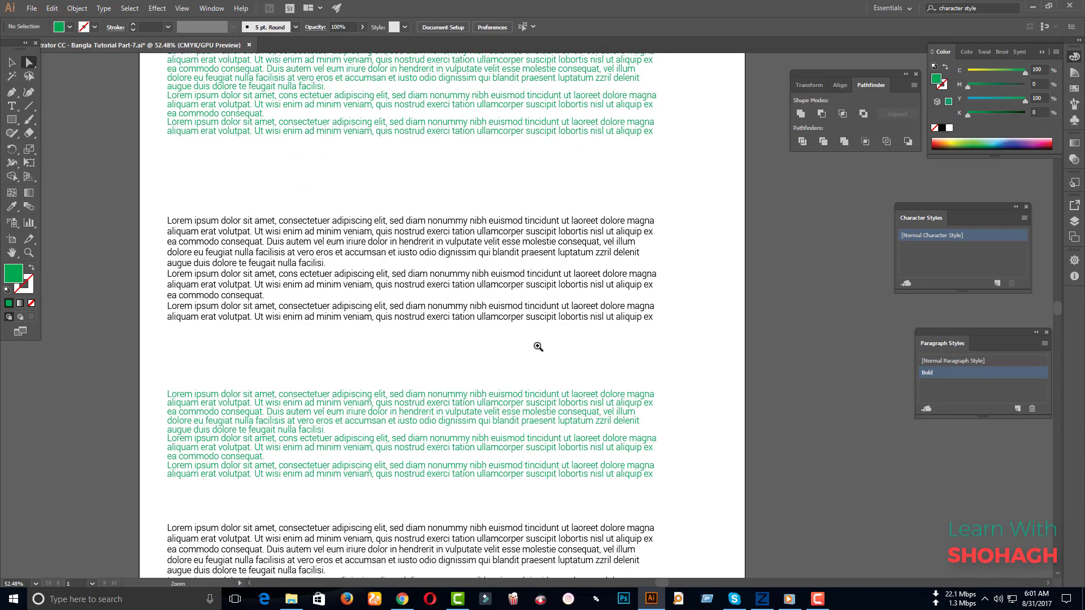
- Alt-drag three copies of the middle text block beside the artboard
click(416, 315)
key(ctrl+minus)
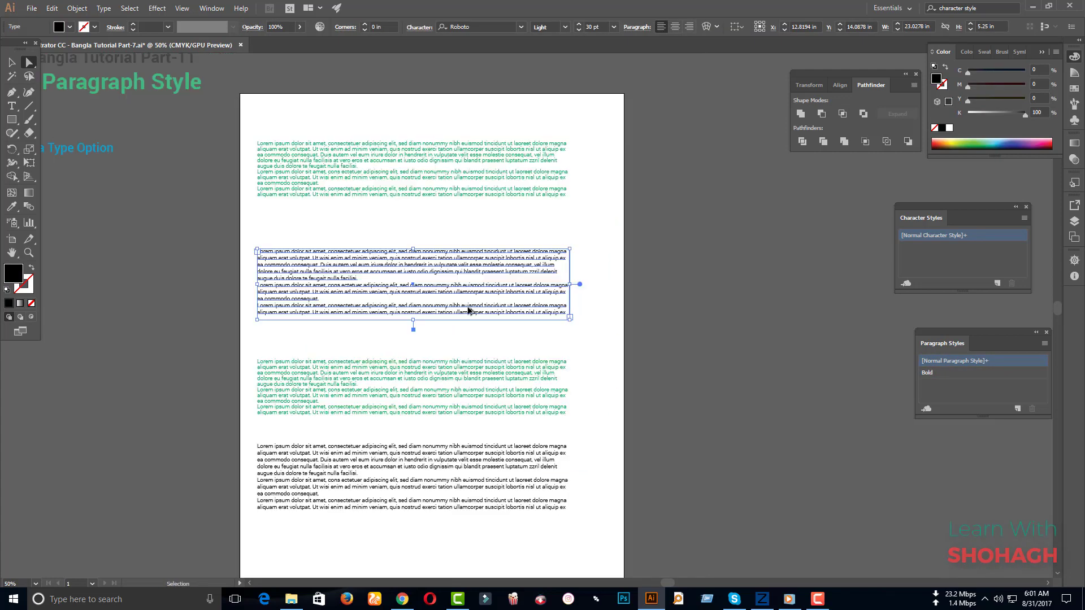
key(ctrl+minus)
key(ctrl+plus)
key(ctrl+minus)
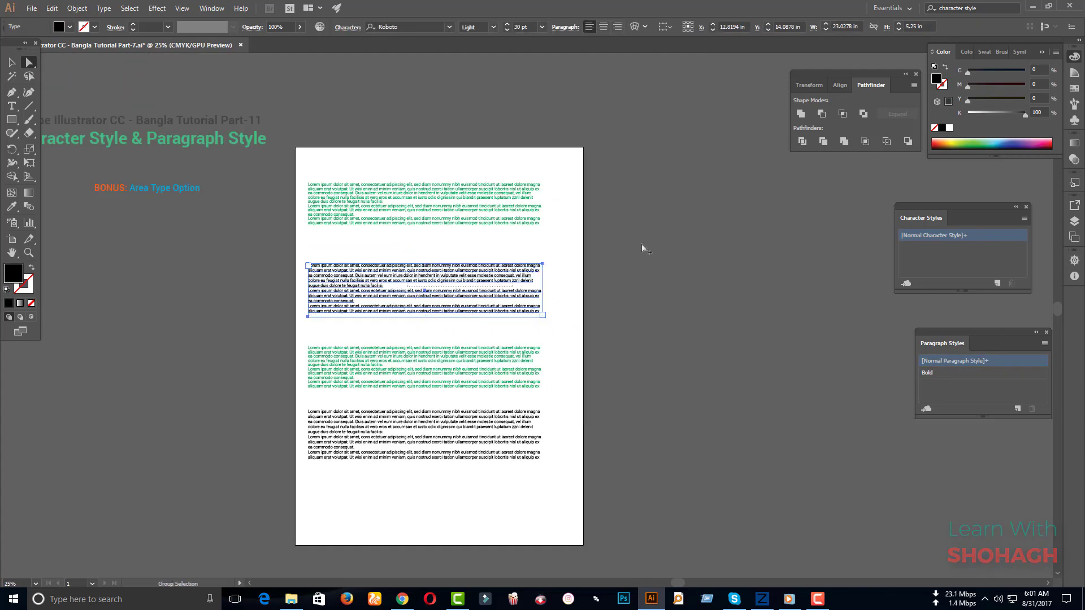
click(418, 204)
mouse_move(406, 305)
mouse_down()
mouse_move(719, 304)
mouse_move(719, 220)
mouse_up()
drag(669, 263, 673, 458)
drag(873, 169, 599, 446)
- Apply Bold to the middle block and its three copies, then clear the selection
shift+click(534, 282)
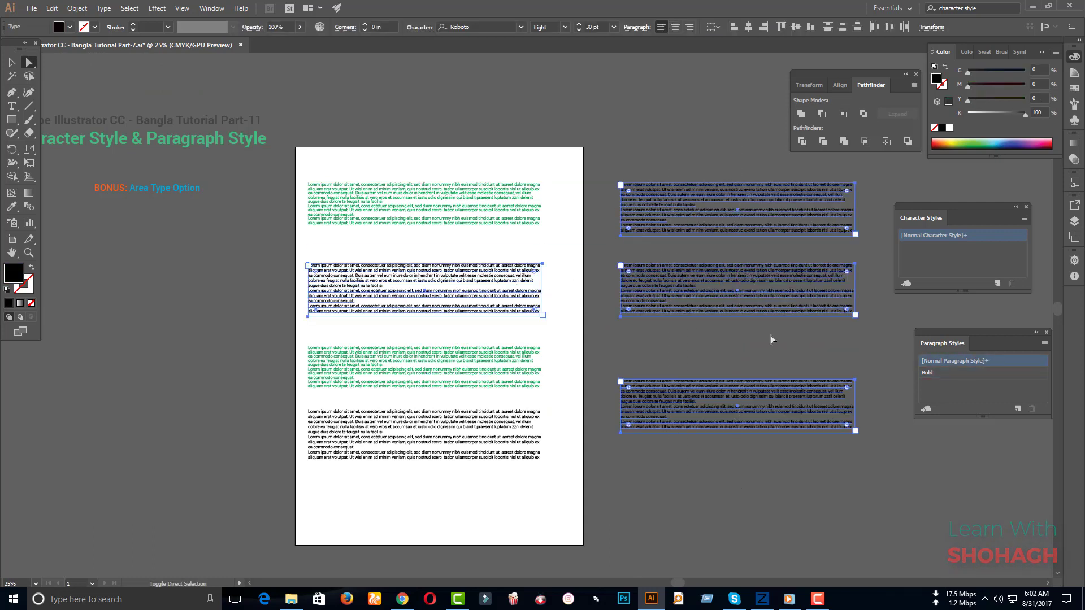
click(927, 372)
click(744, 474)
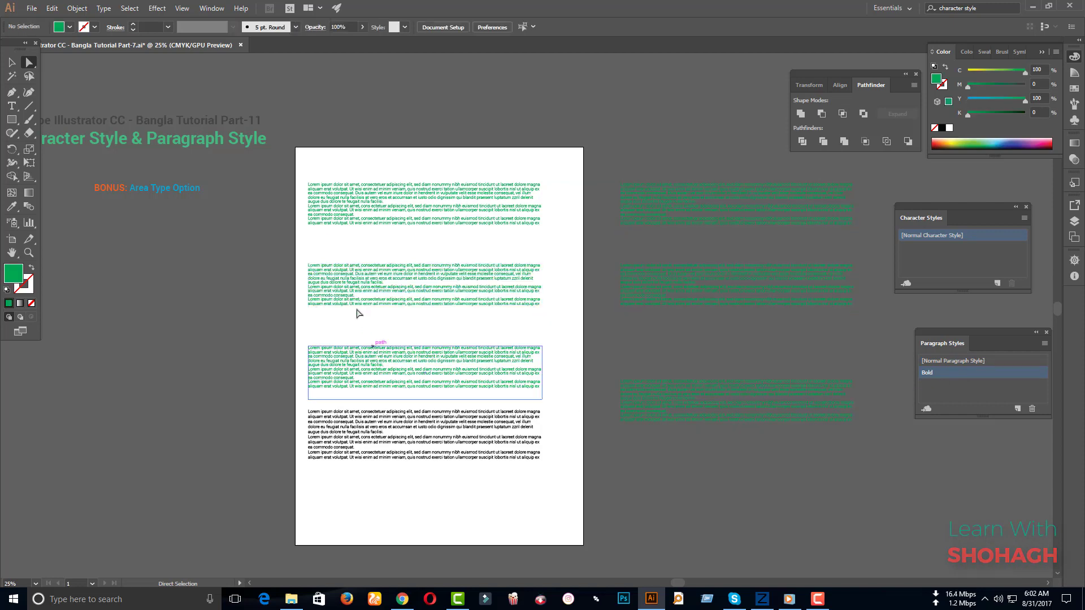
click(359, 205)
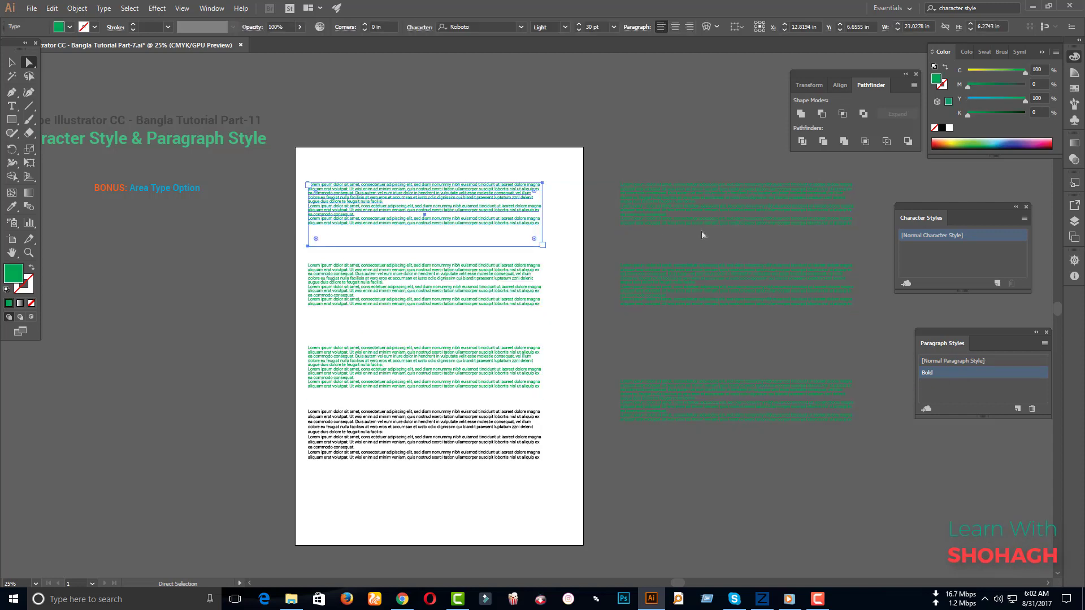
key(ctrl+shift+a)
scroll(415, 203, up, 1)
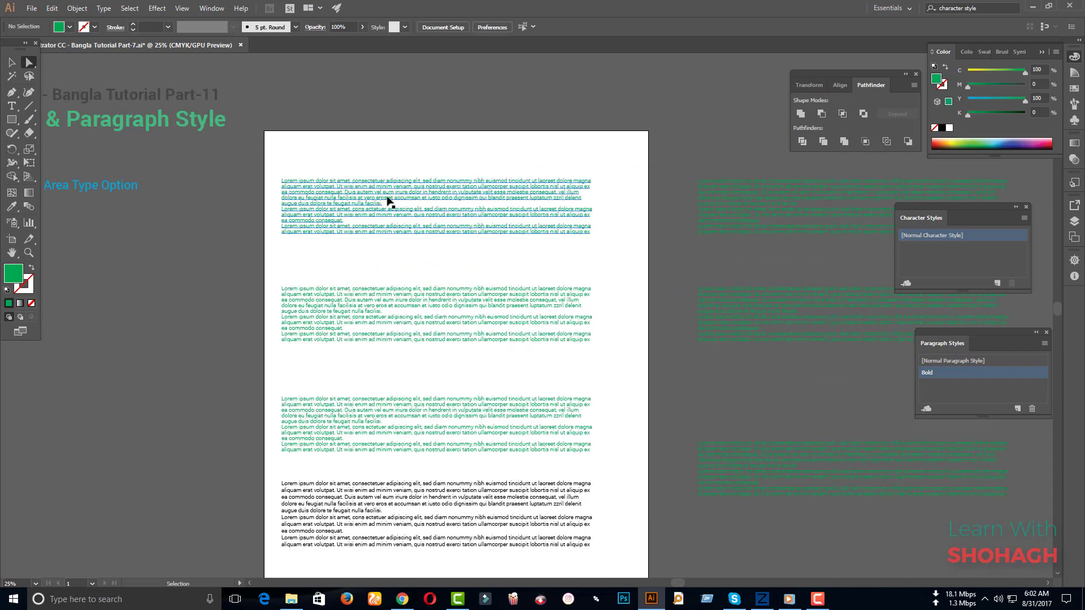
scroll(410, 203, up, 2)
scroll(404, 202, down, 2)
- Create a new paragraph style named Regular from the top text block
click(402, 204)
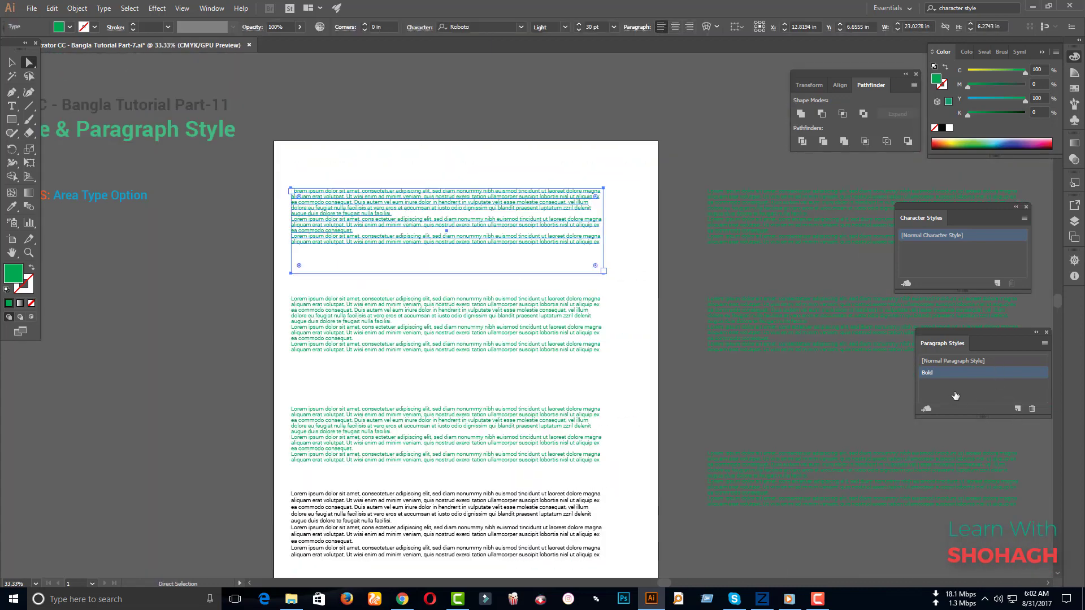
double_click(972, 373)
click(961, 383)
click(1018, 408)
double_click(955, 383)
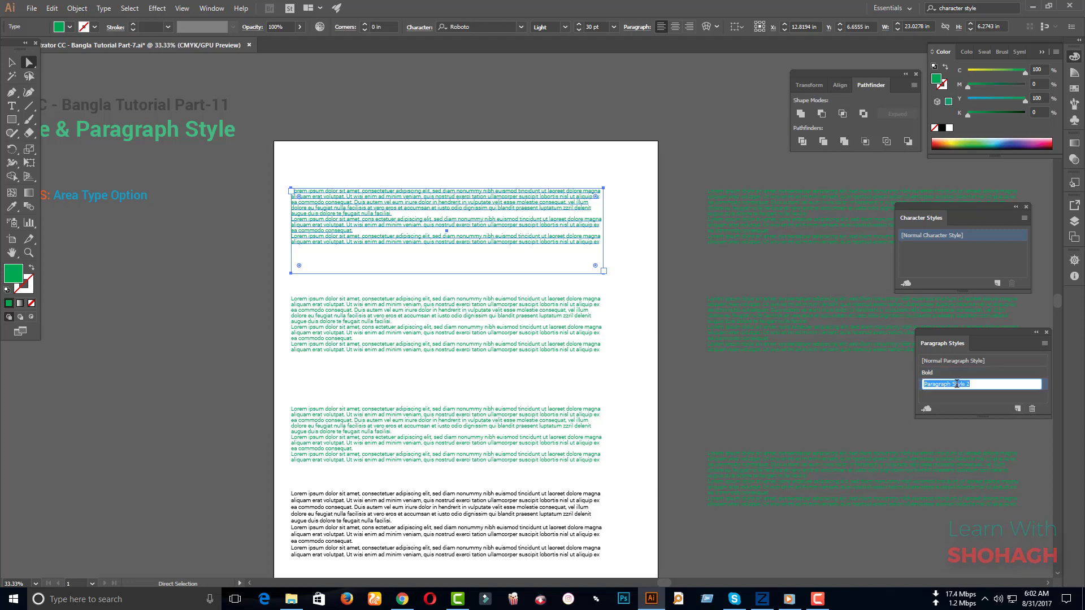
text(Regula)
text(r)
key(Return)
key(Return)
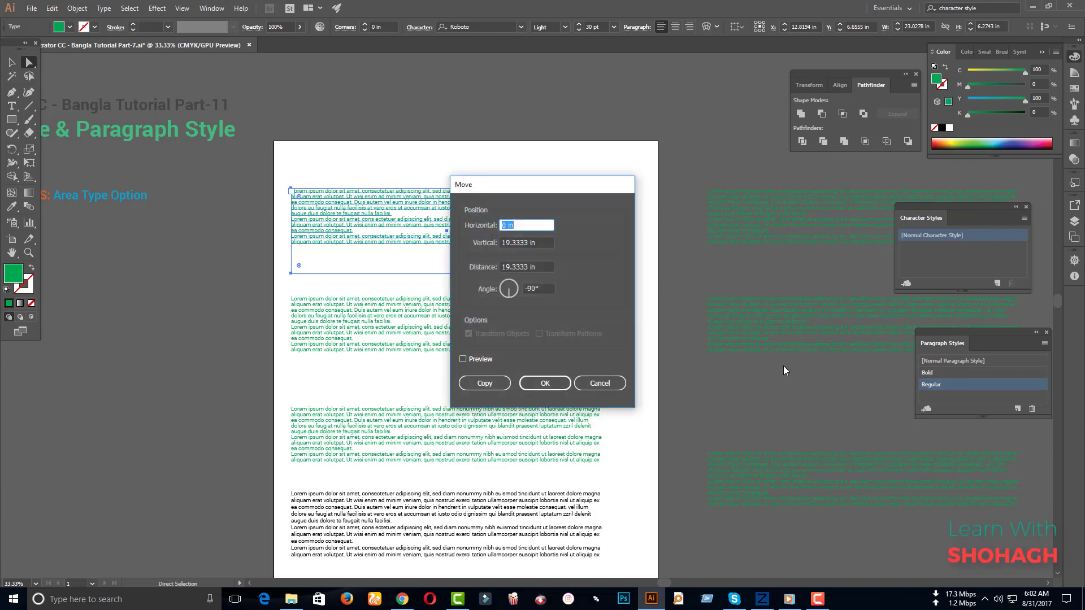
click(598, 384)
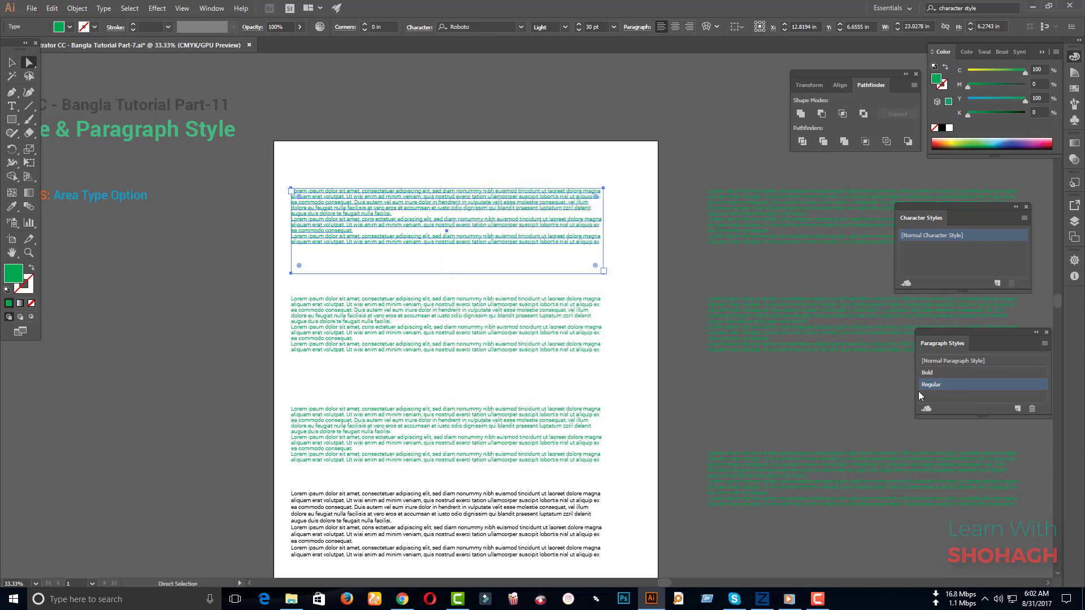
double_click(954, 386)
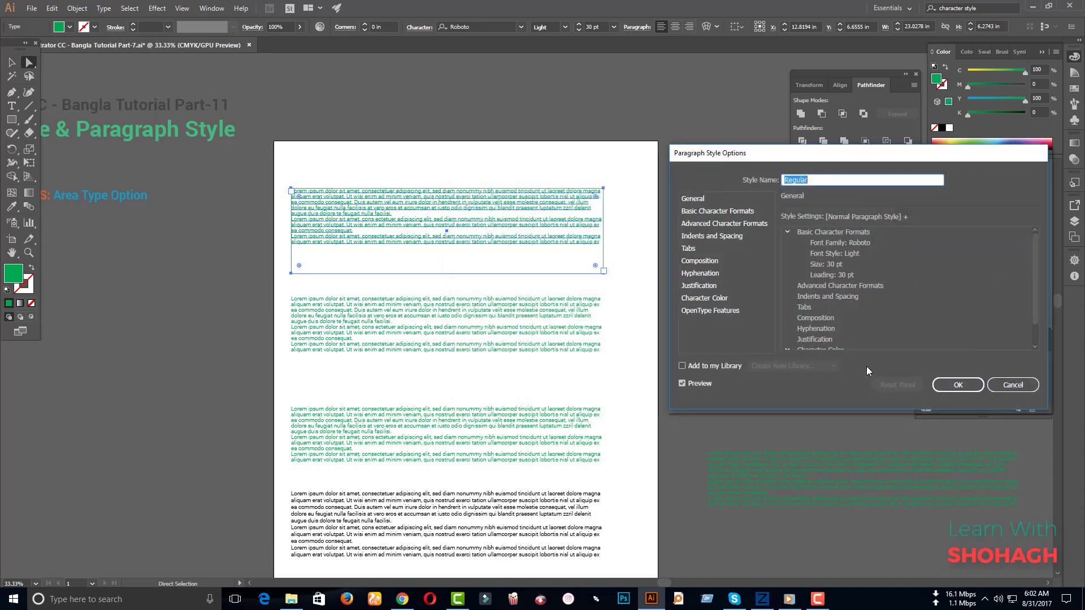
- Set the Regular style to Roboto Black, 35 pt size with 45 pt leading
click(710, 226)
click(742, 211)
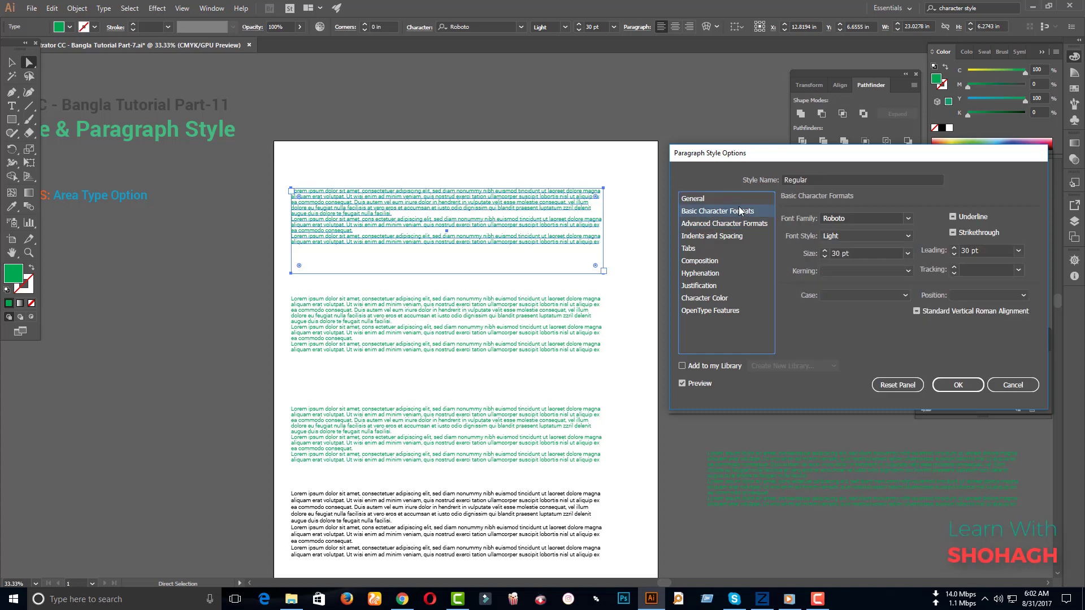
click(869, 233)
click(873, 372)
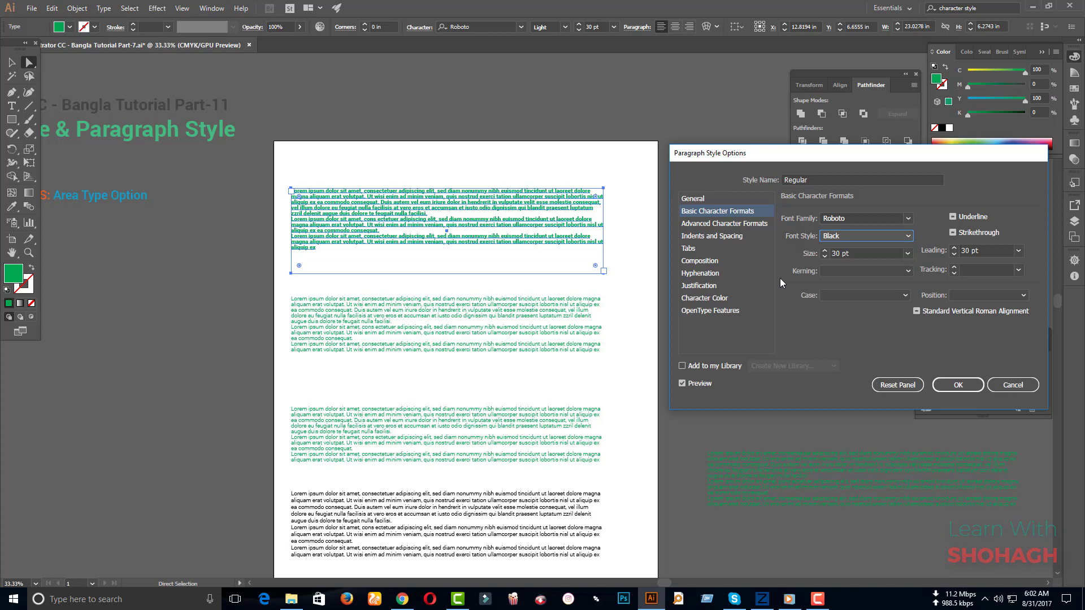
click(860, 252)
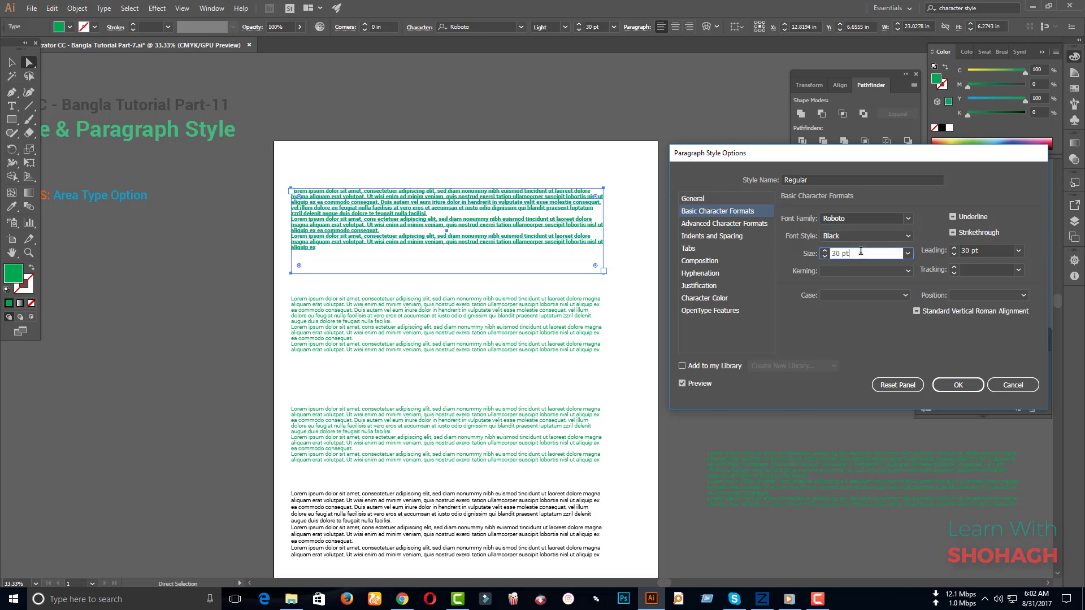
key(Up)
key(Up)
key(Up)
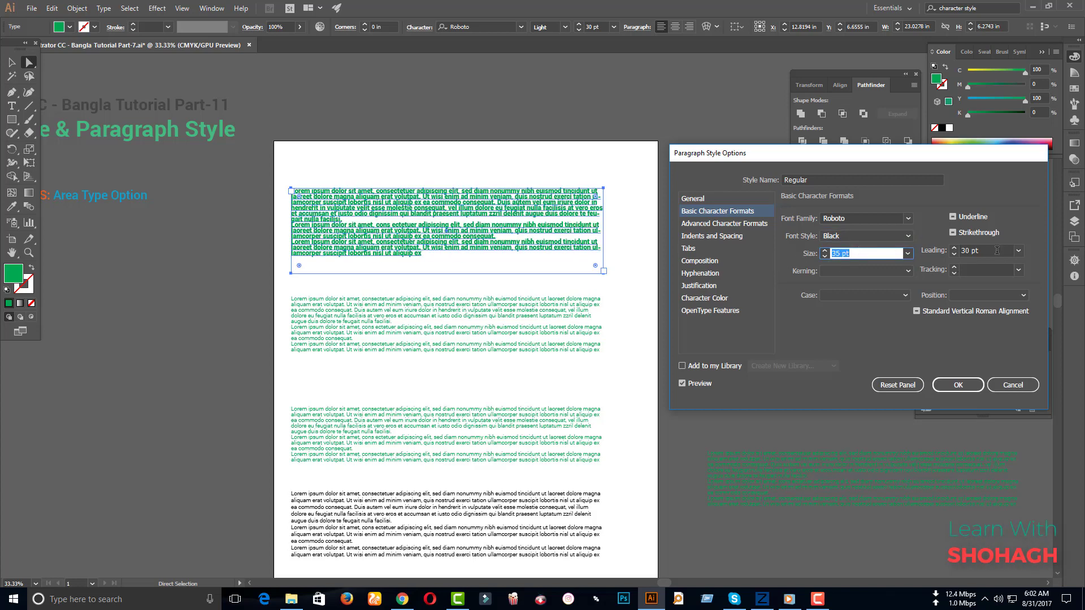
click(996, 250)
key(Up)
key(Up)
key(Up)
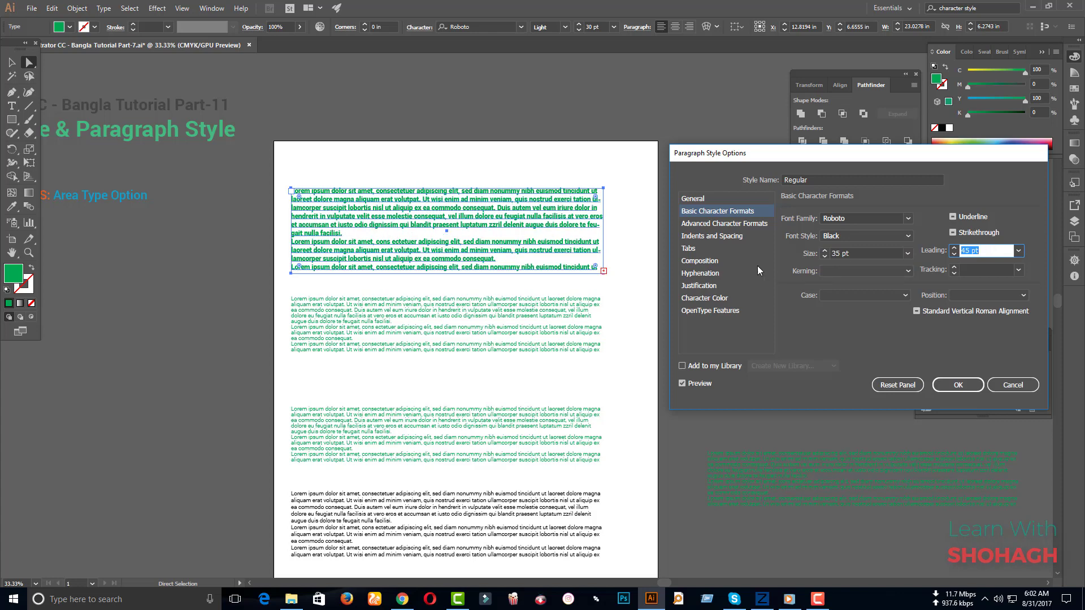
- Make the Regular style's character colour CMYK Red and confirm the changes
click(719, 296)
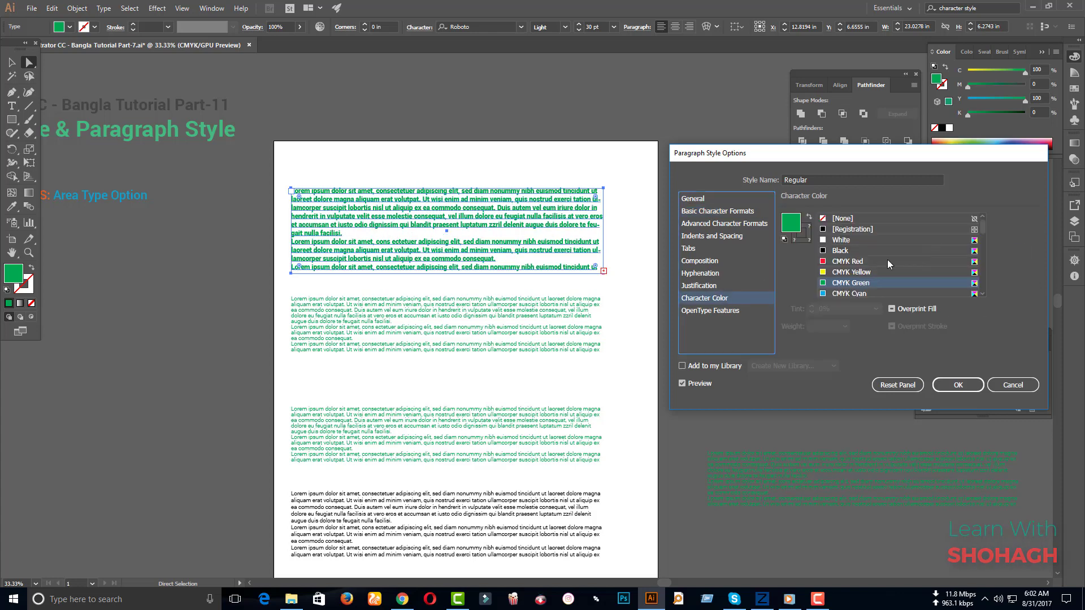
click(844, 262)
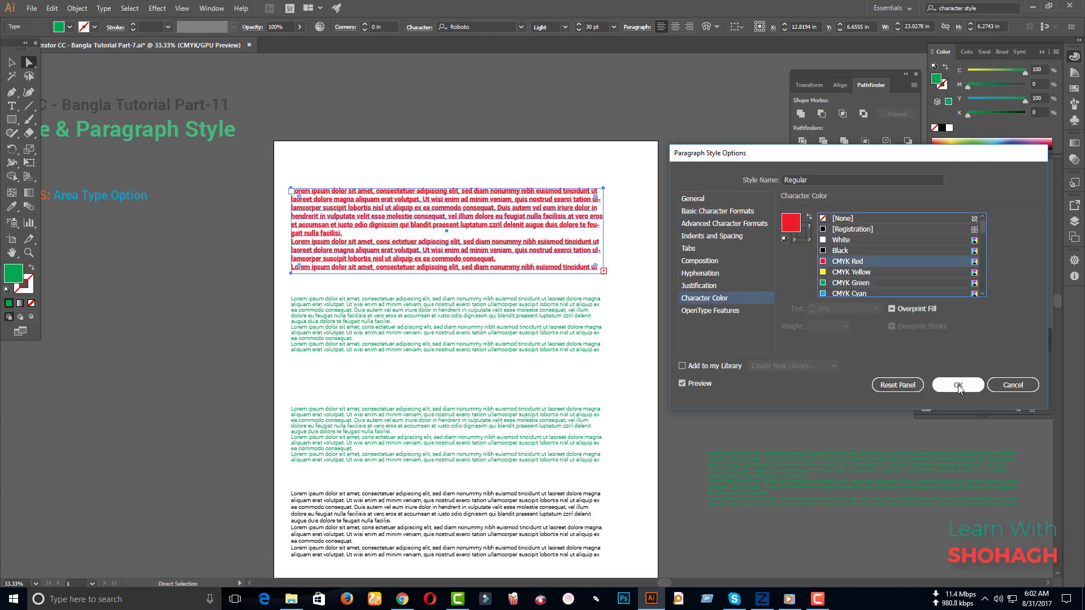
click(735, 312)
click(720, 299)
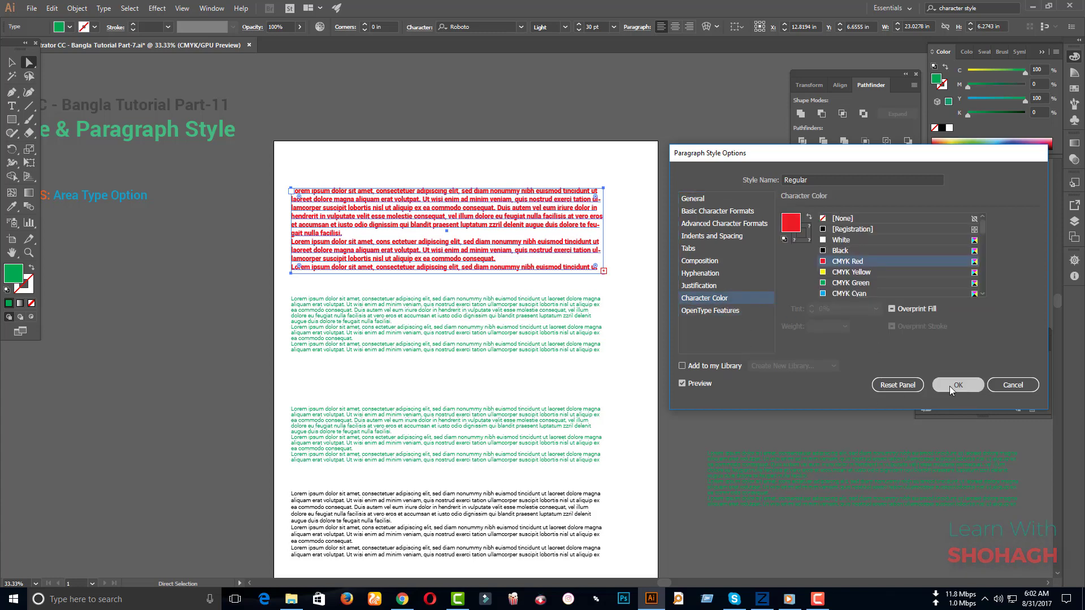
click(956, 386)
click(518, 465)
- Style the bottom text block as Regular and the top text block as Bold
click(449, 527)
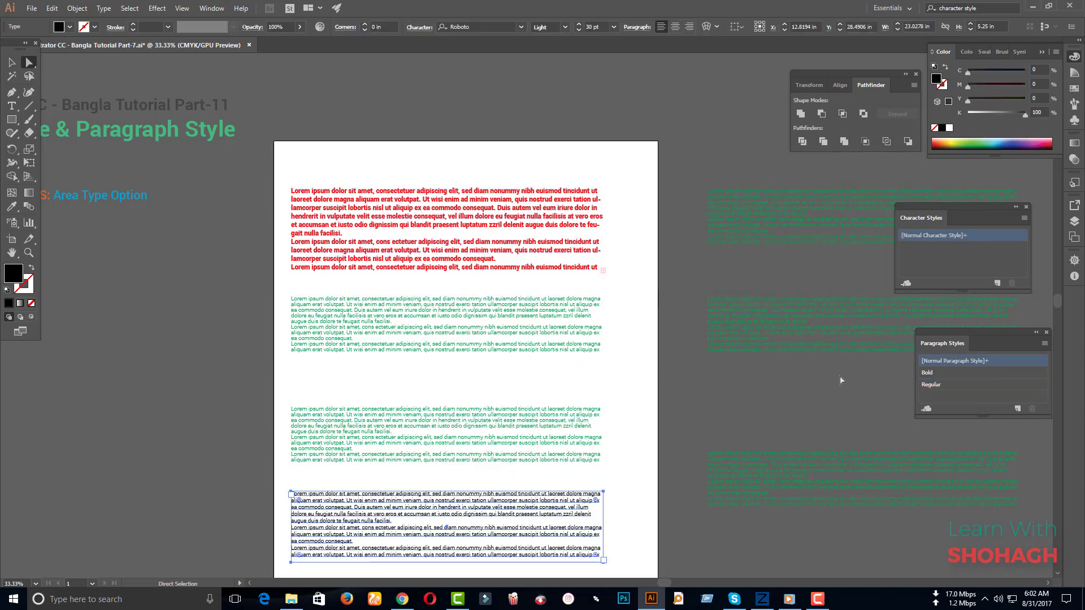
click(938, 385)
click(656, 461)
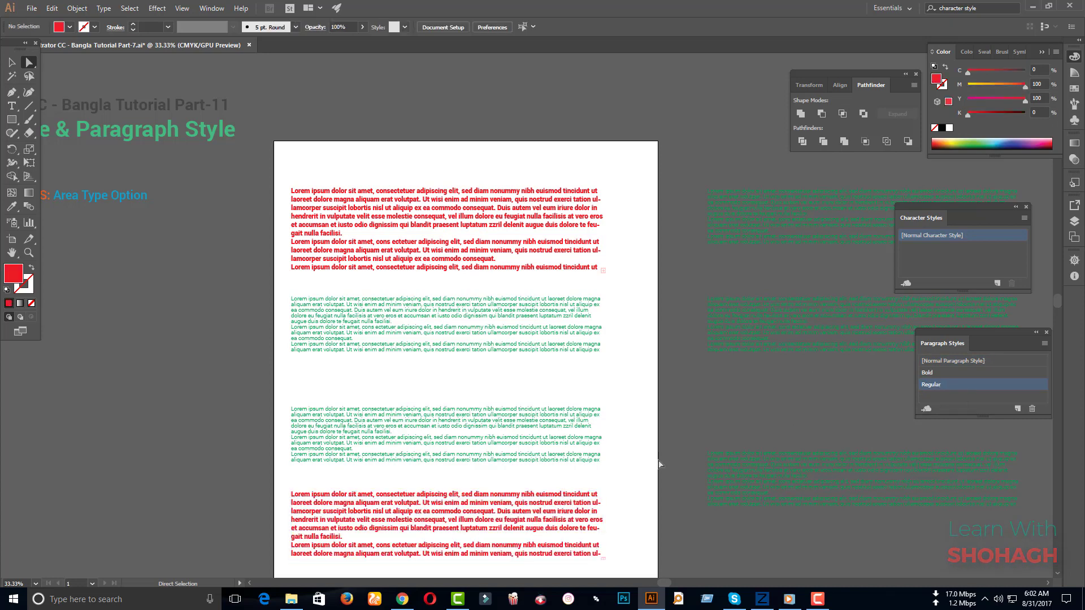
click(494, 226)
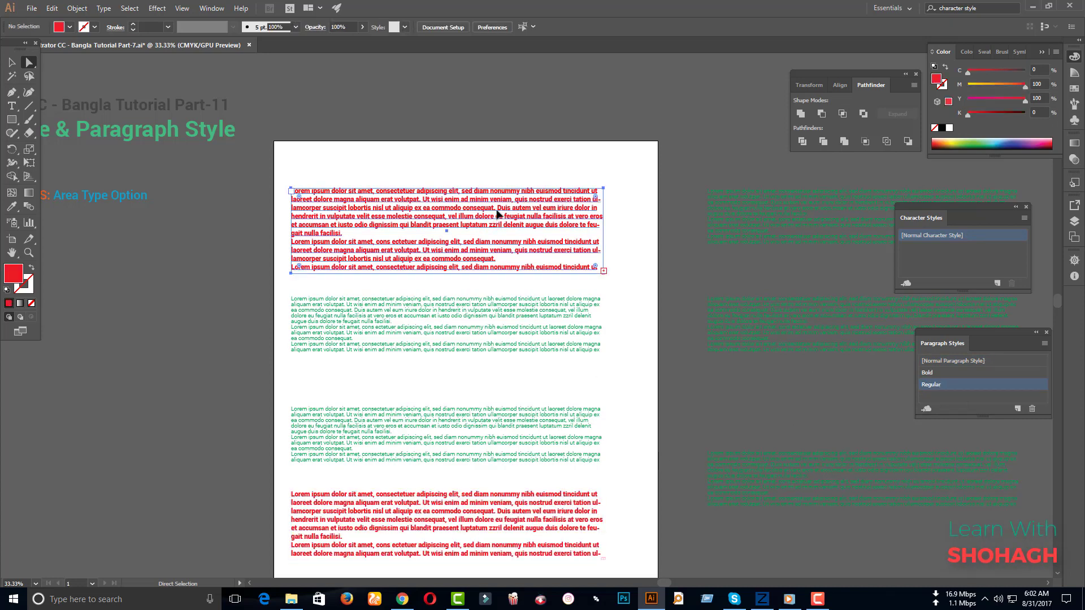
click(938, 373)
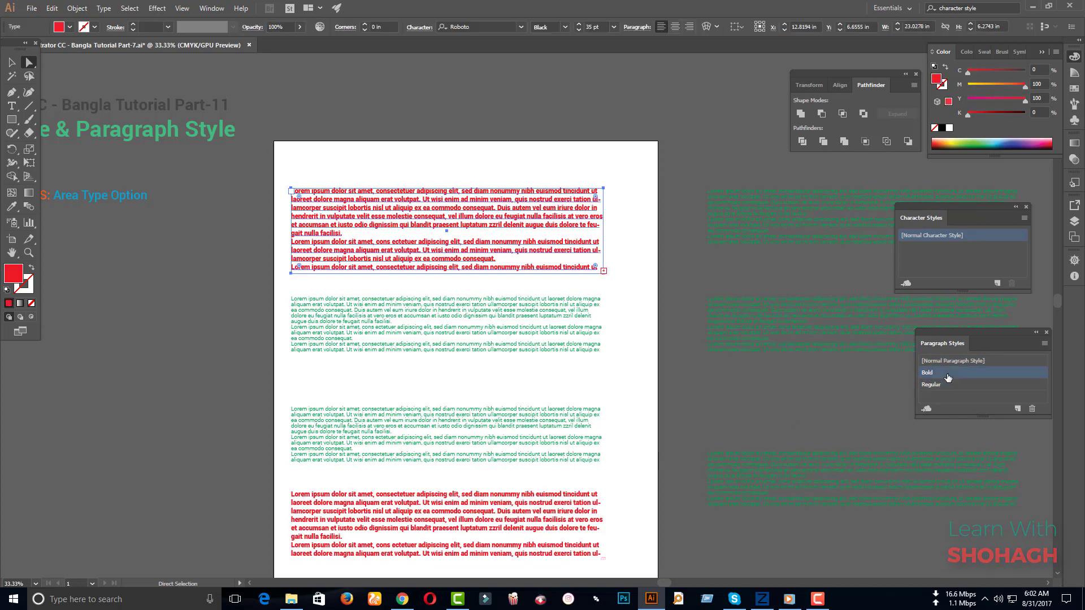
- Select all four styled text blocks on the artboard with Ctrl+A and delete them
click(804, 412)
click(588, 237)
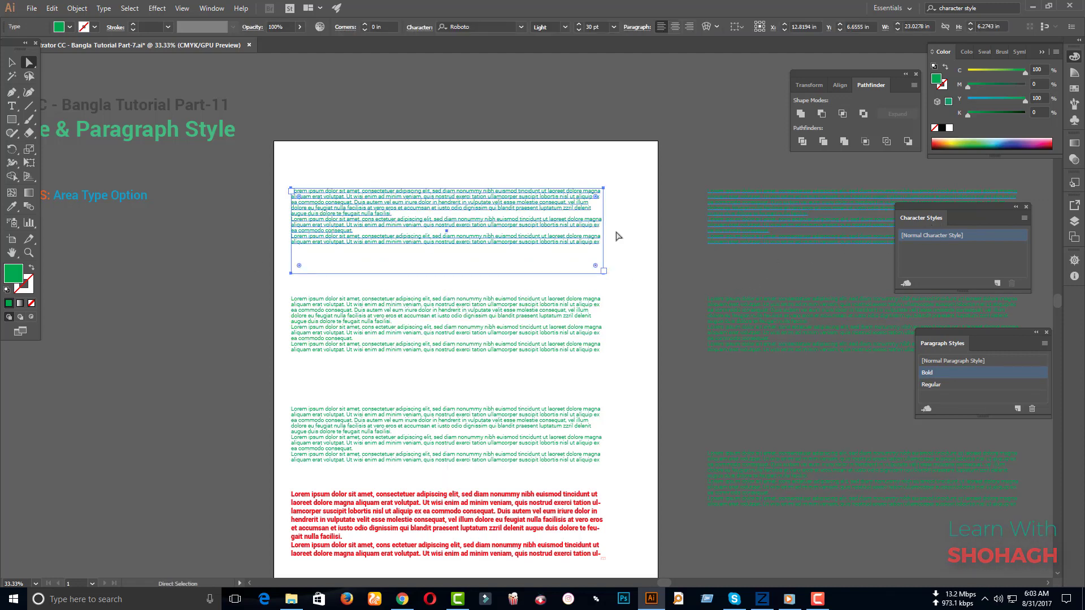
click(524, 321)
scroll(483, 318, up, 2)
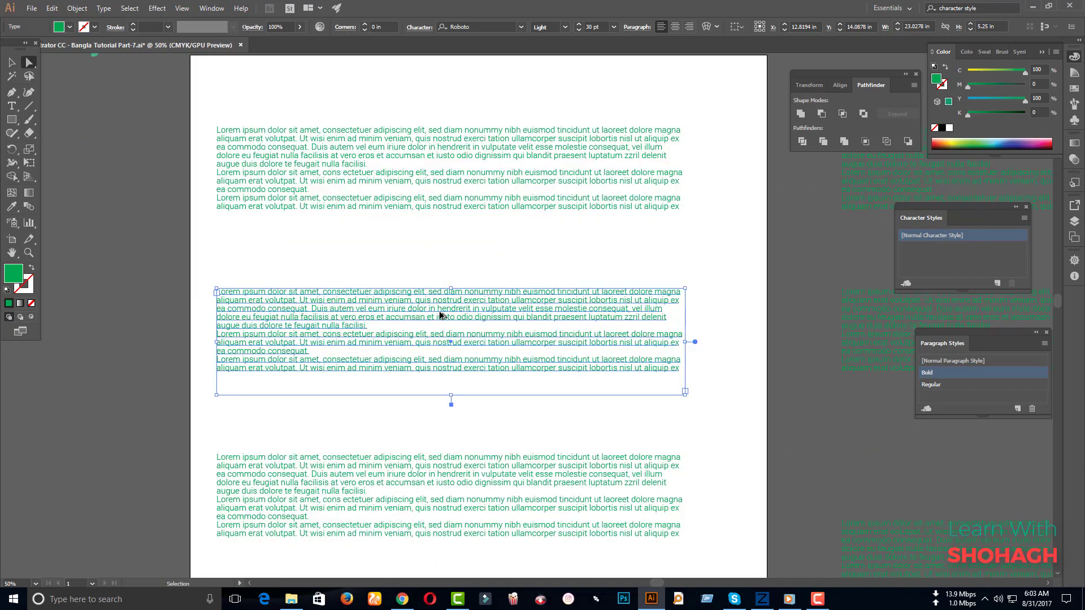
scroll(486, 316, up, 3)
scroll(491, 312, down, 4)
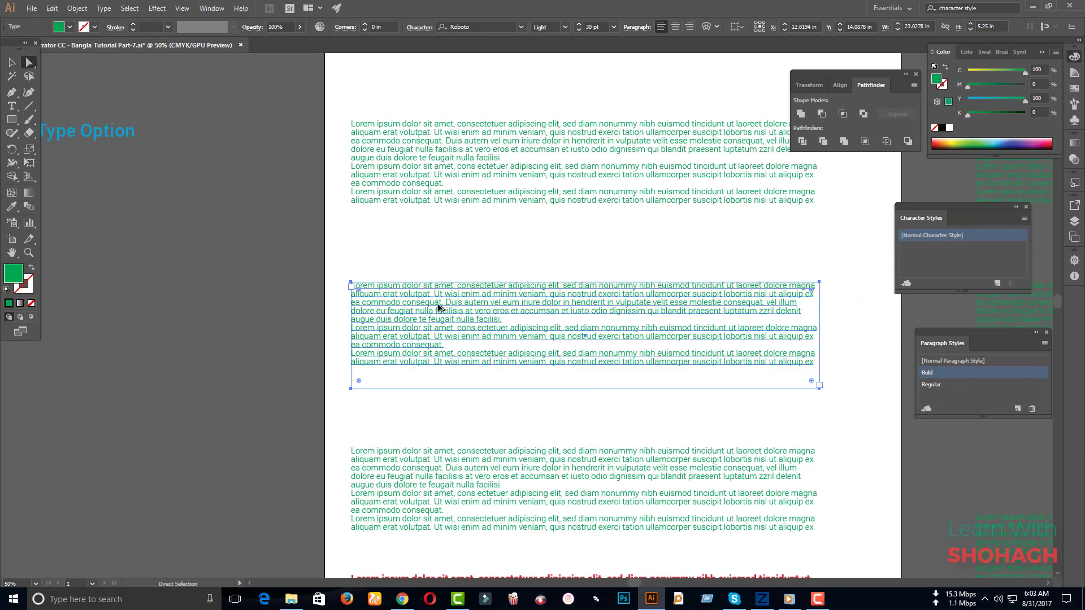
scroll(583, 394, down, 2)
key(ctrl+a)
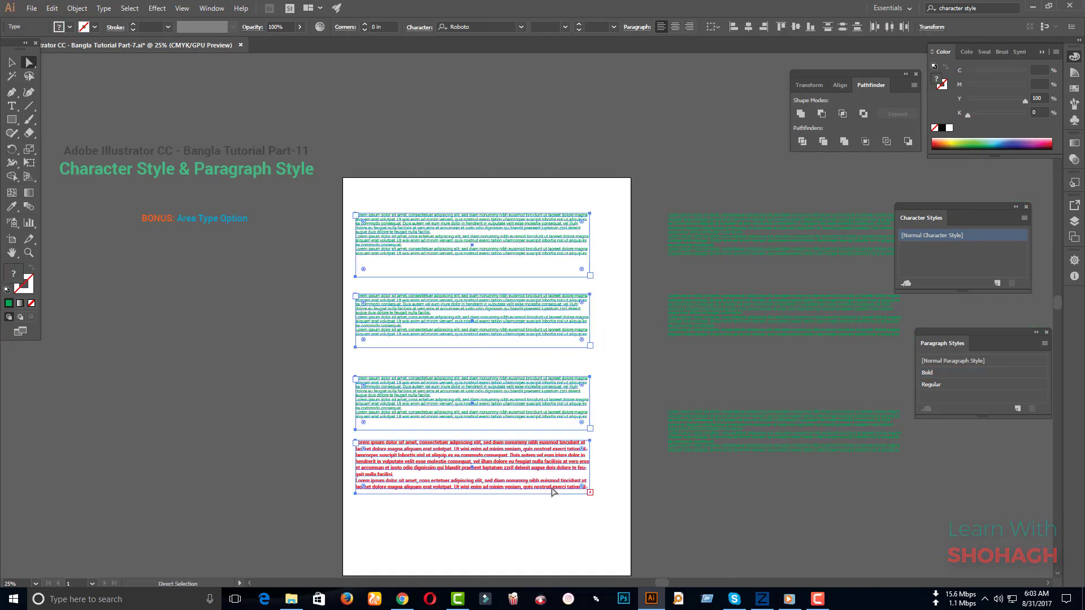
key(Delete)
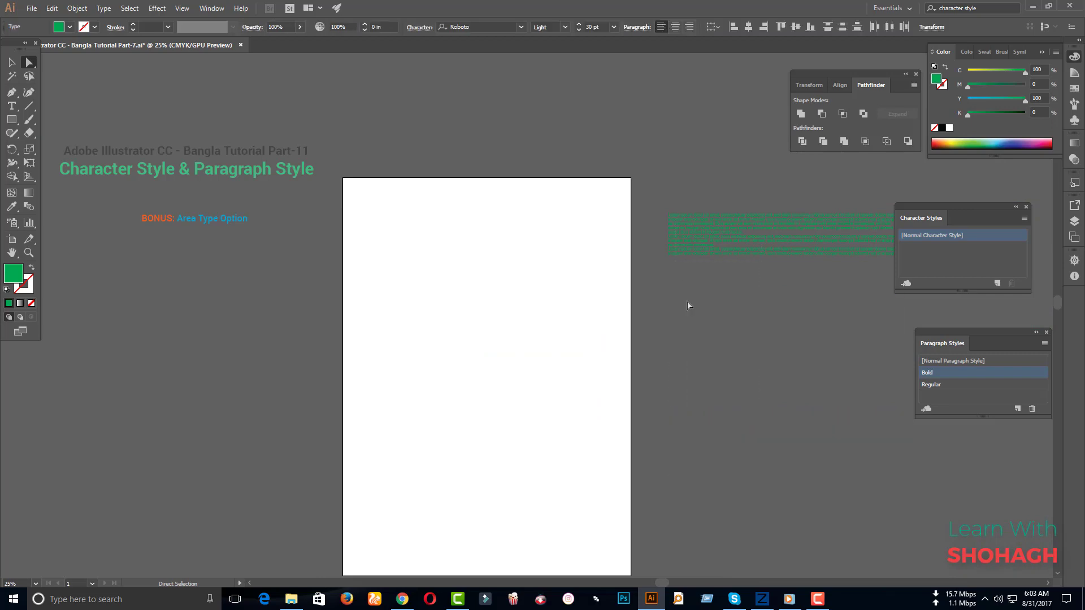
click(1032, 7)
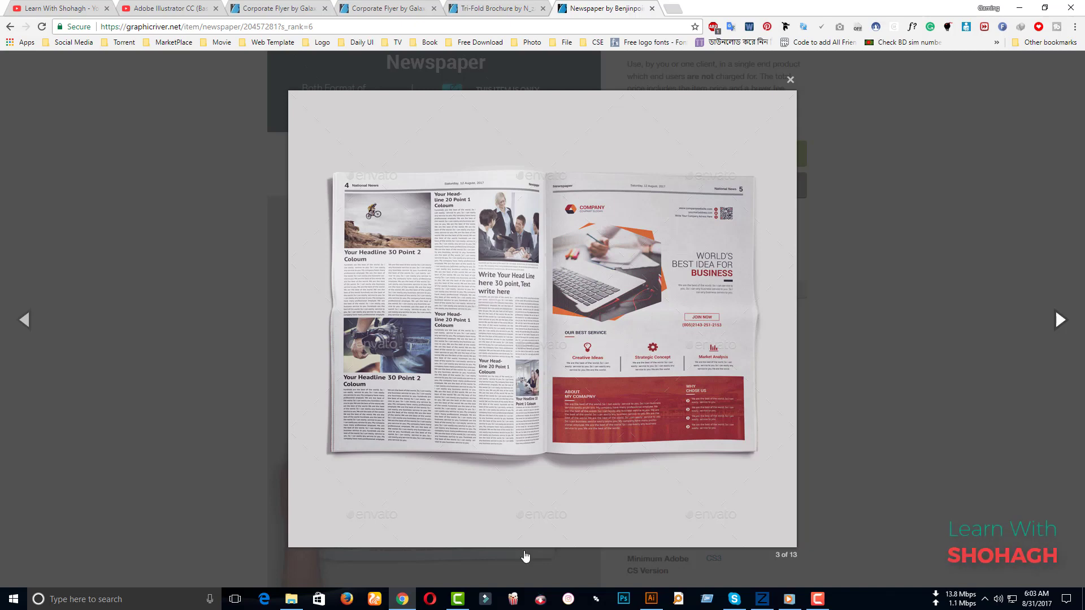
click(651, 599)
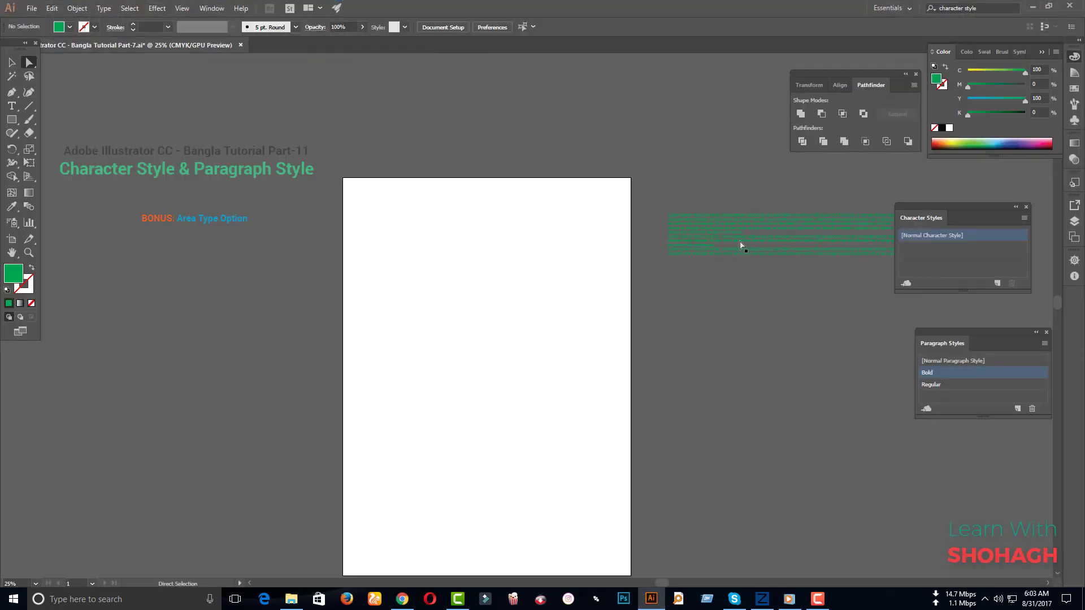
- Drag the green text block onto the artboard and zoom in on it
drag(742, 246, 449, 284)
key(ctrl+plus)
key(ctrl+plus)
key(ctrl+plus)
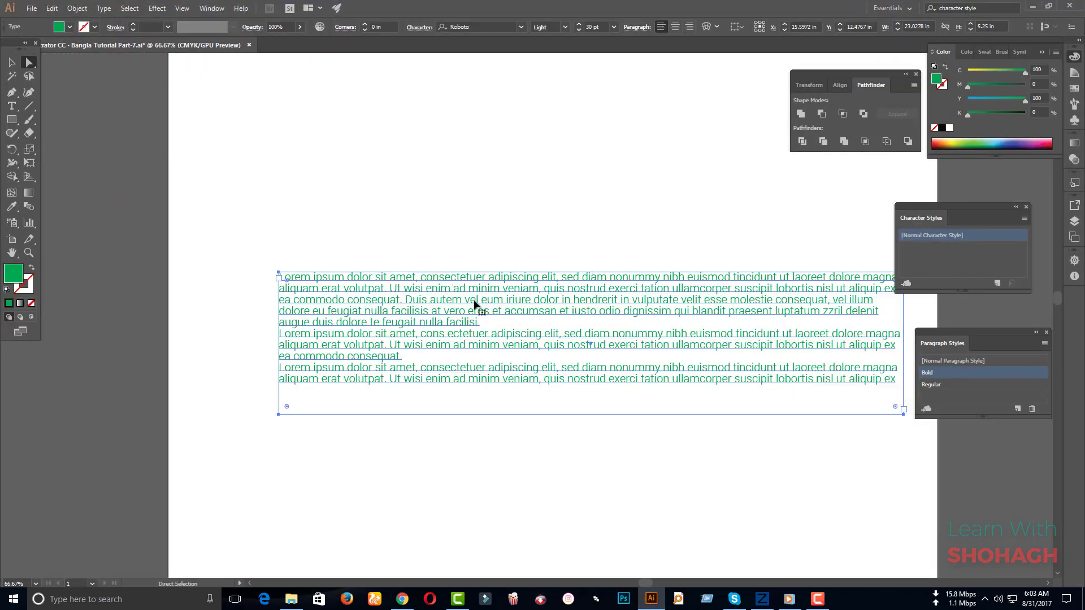
key(ctrl+plus)
key(ctrl+minus)
key(ctrl+minus)
key(ctrl+plus)
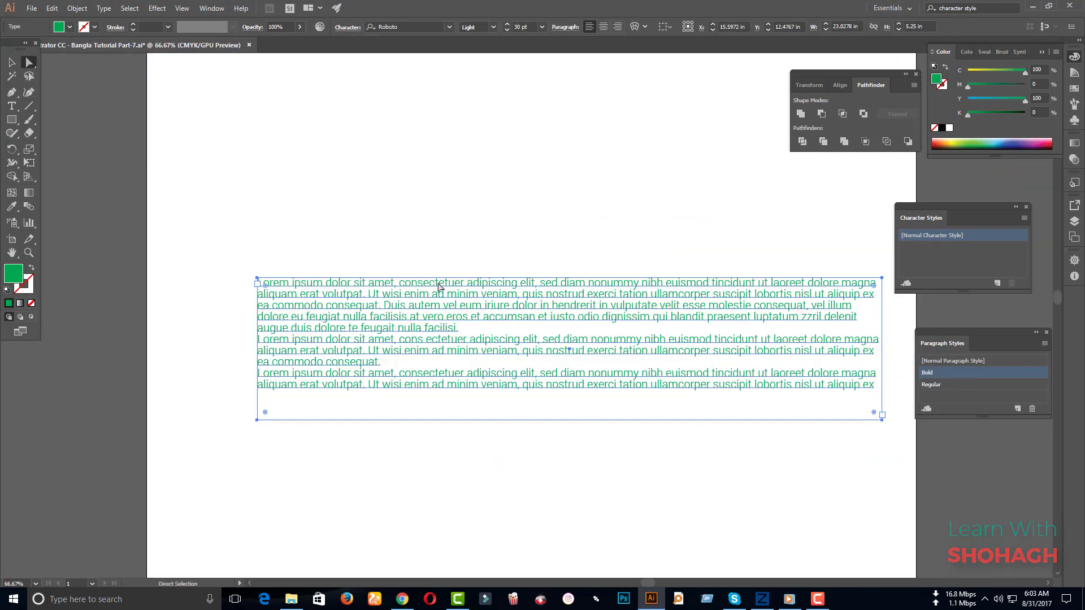
- Select the opening words 'Lorem ipsum' with the Type tool
key(t)
click(412, 319)
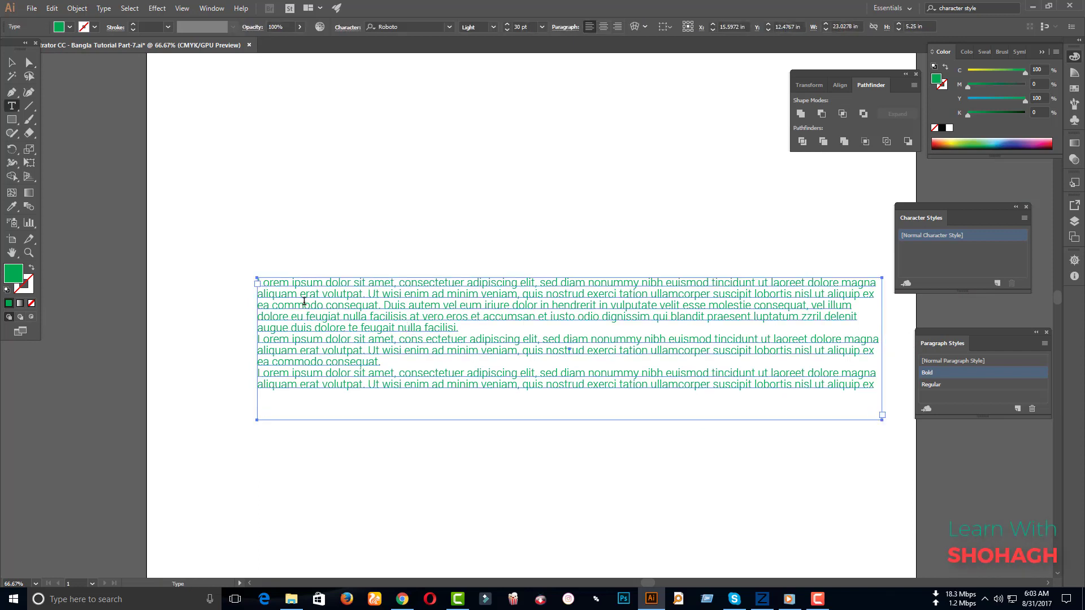
drag(322, 282, 249, 282)
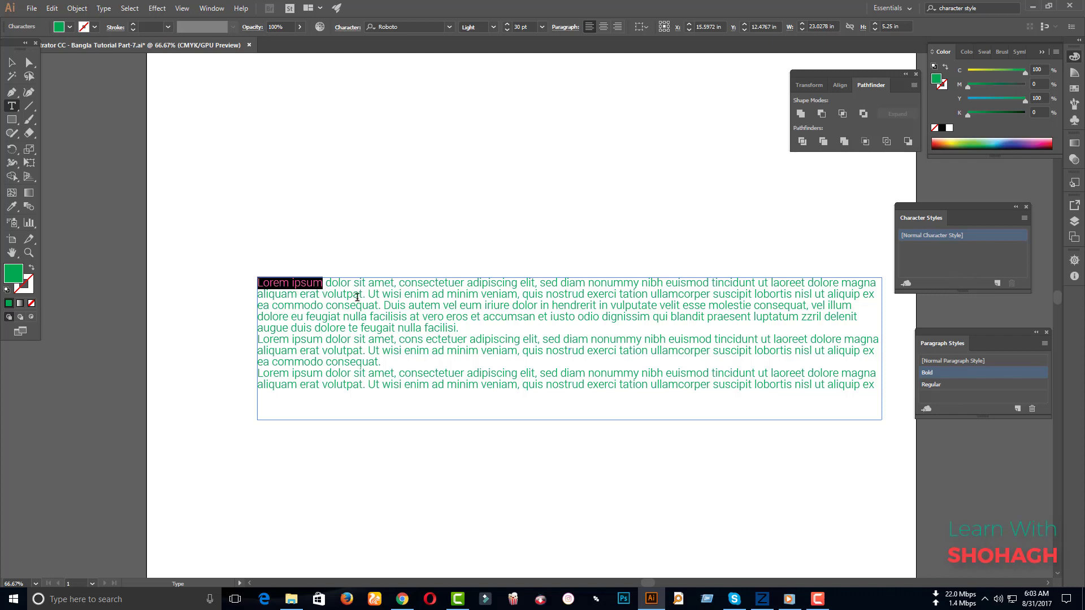
- Create a character style named Good using Roboto Medium
alt+click(997, 283)
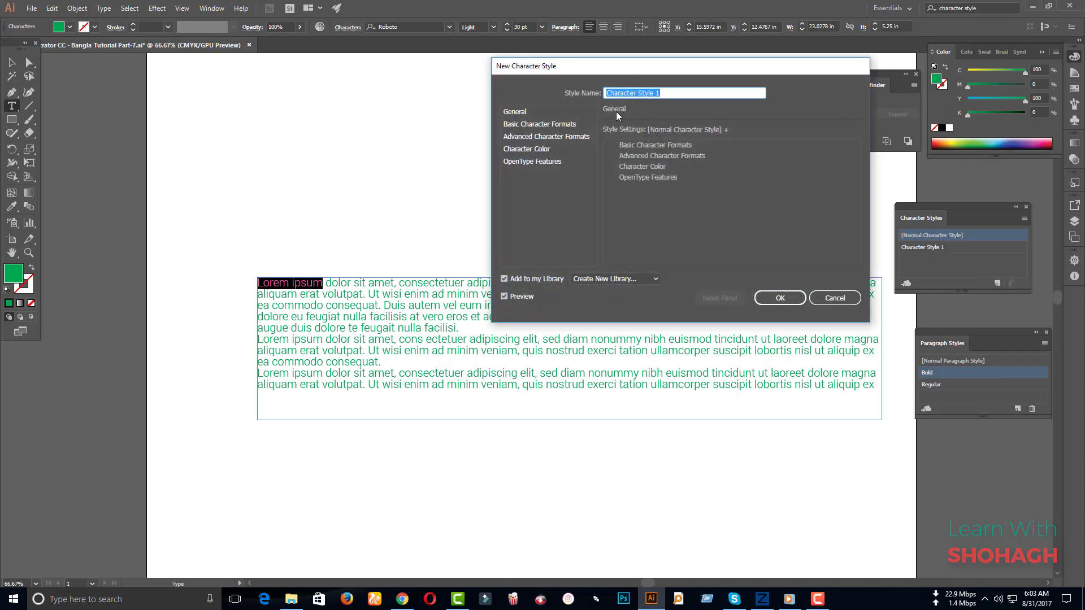
text(Go)
text(od)
click(536, 124)
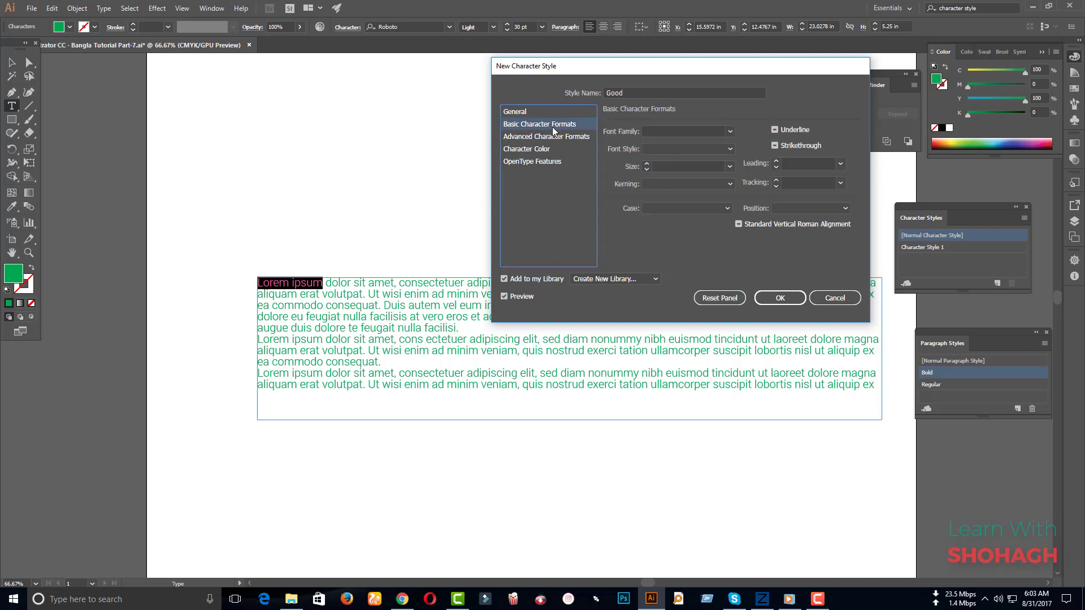
click(716, 133)
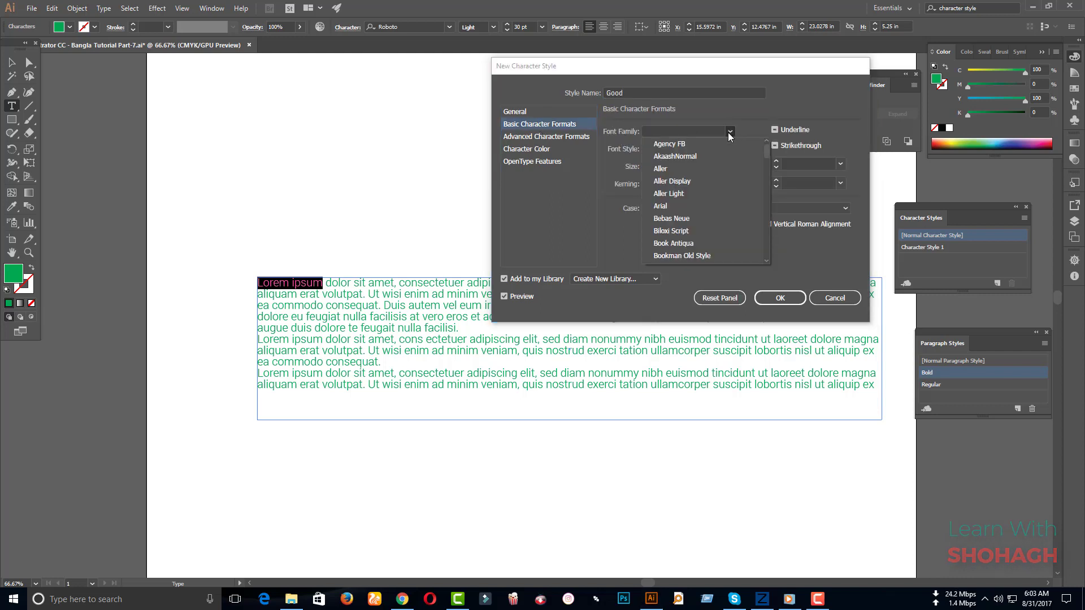
click(695, 129)
text(Roboto)
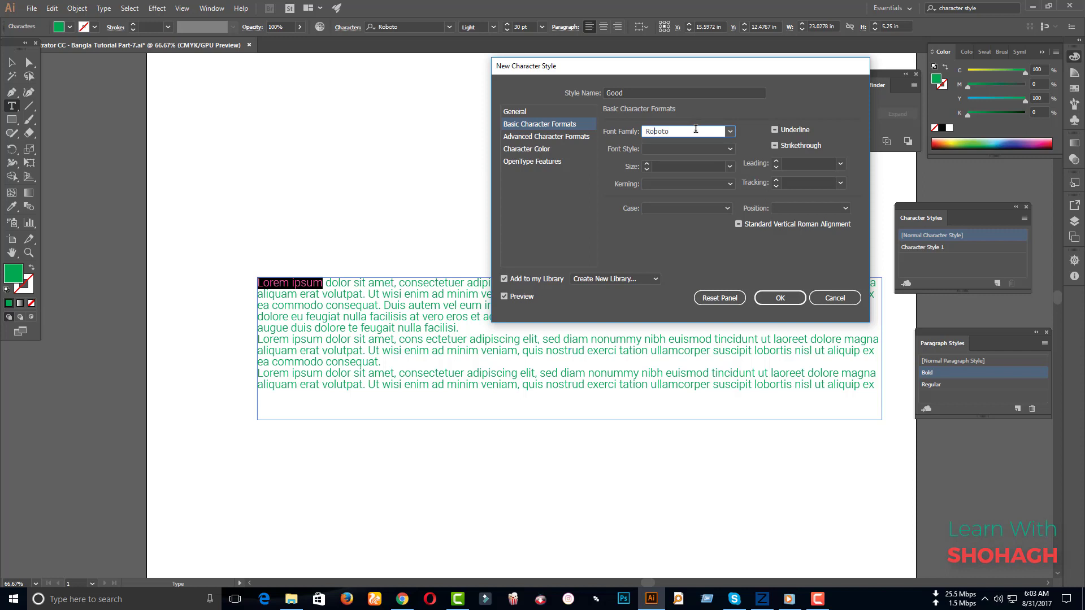
click(729, 149)
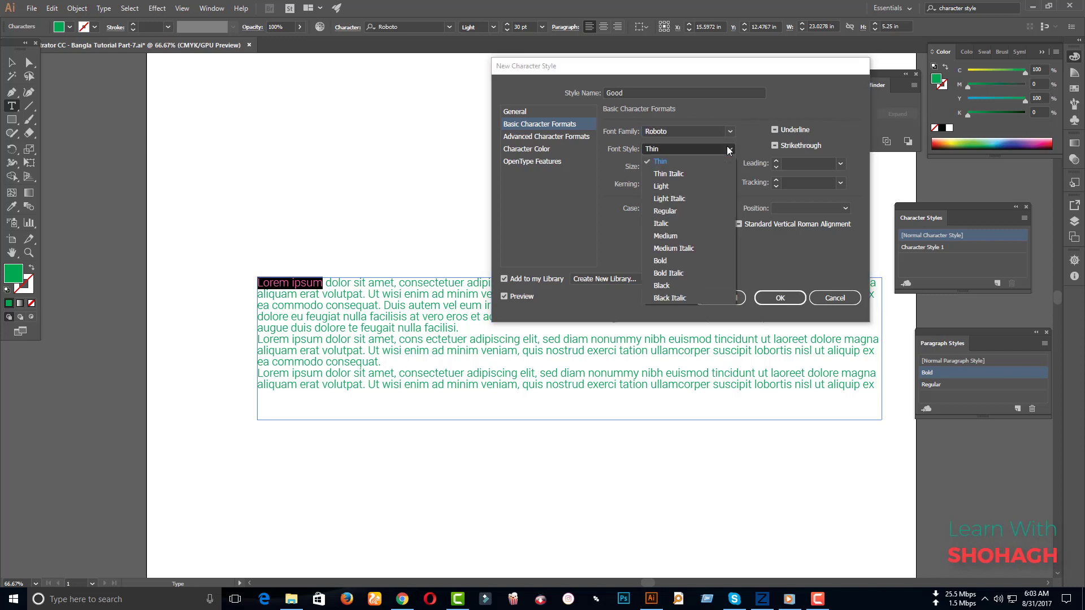
click(701, 236)
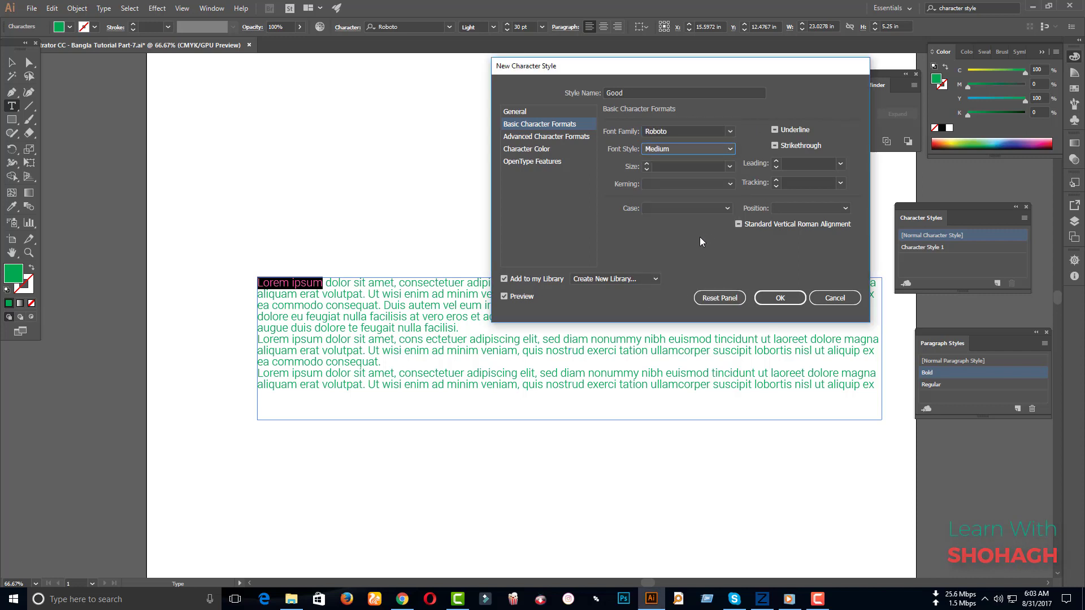
- Set the Good style to 36 pt size, Auto kerning and All Caps
click(729, 166)
click(746, 316)
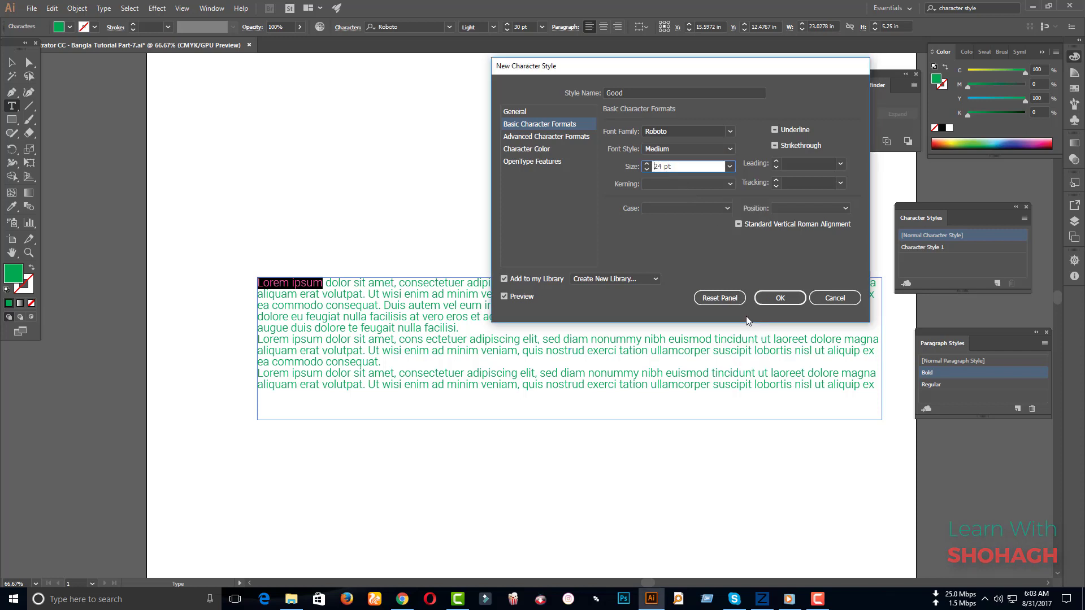
click(730, 166)
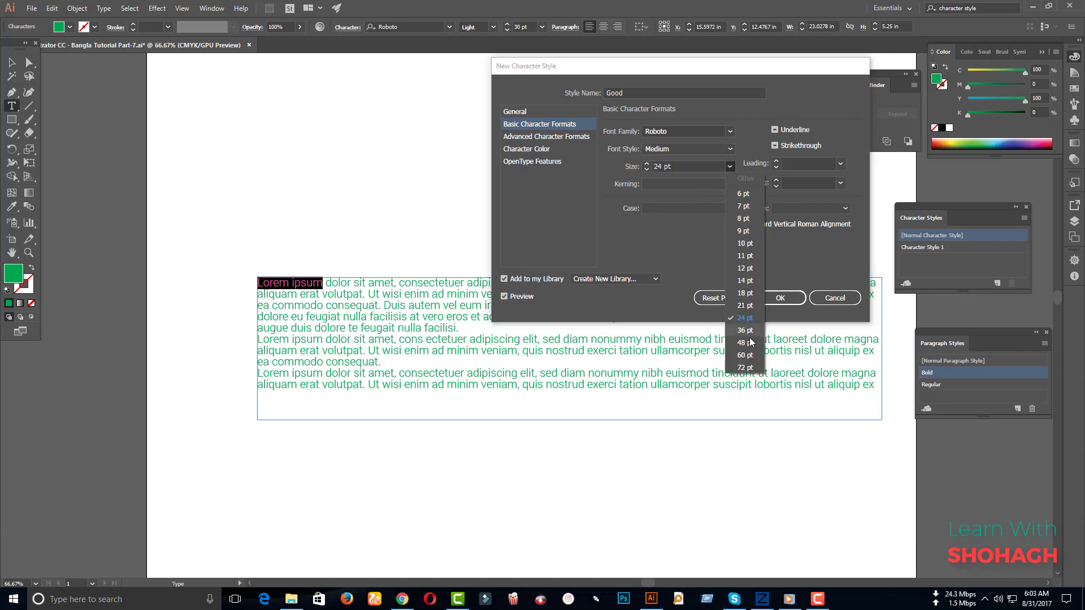
click(751, 336)
click(665, 185)
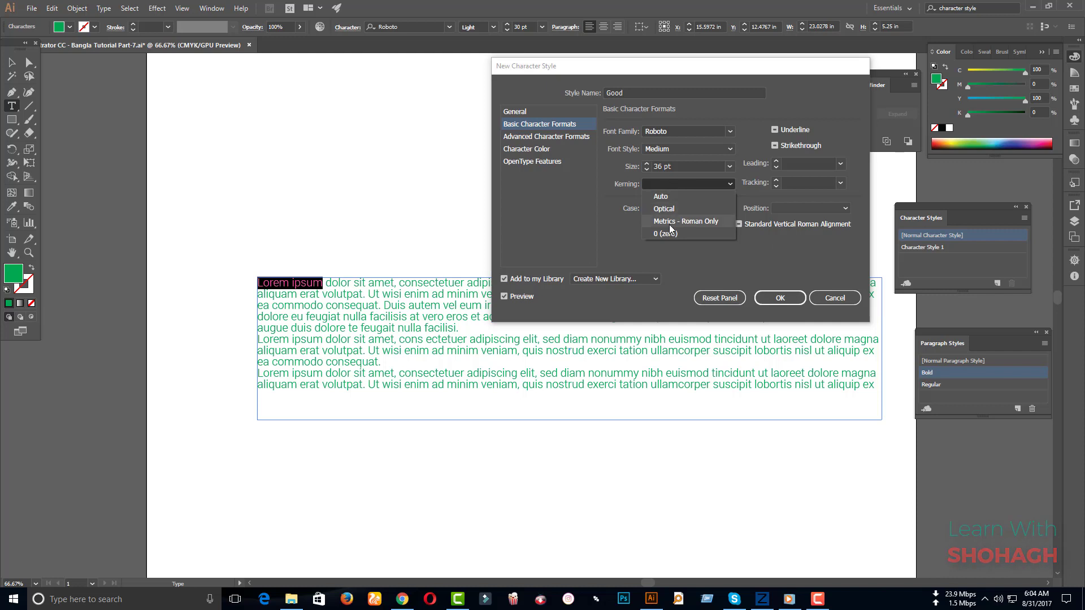
click(594, 202)
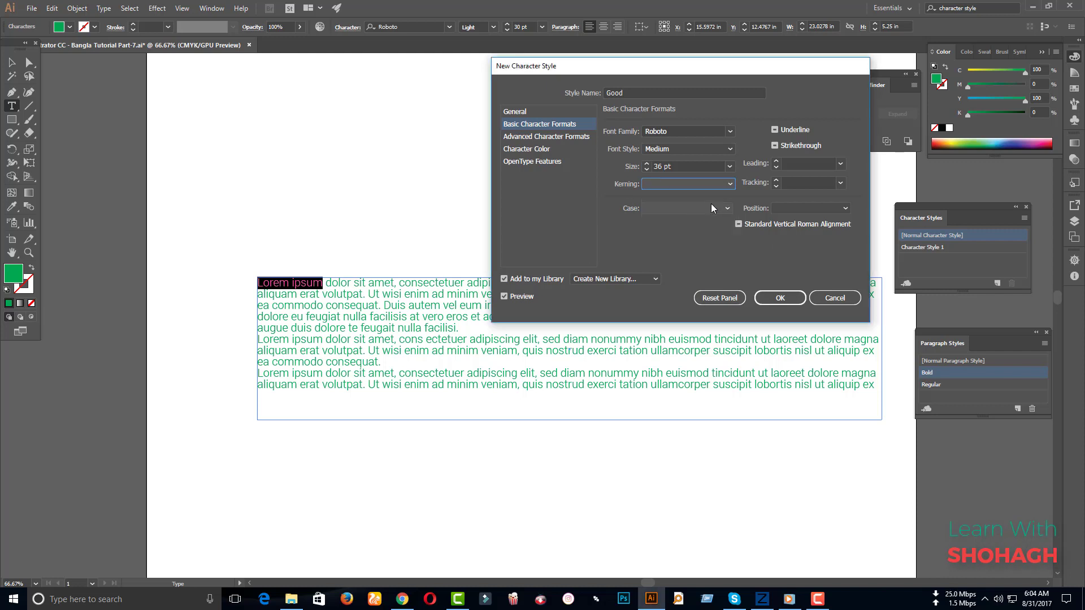
click(689, 185)
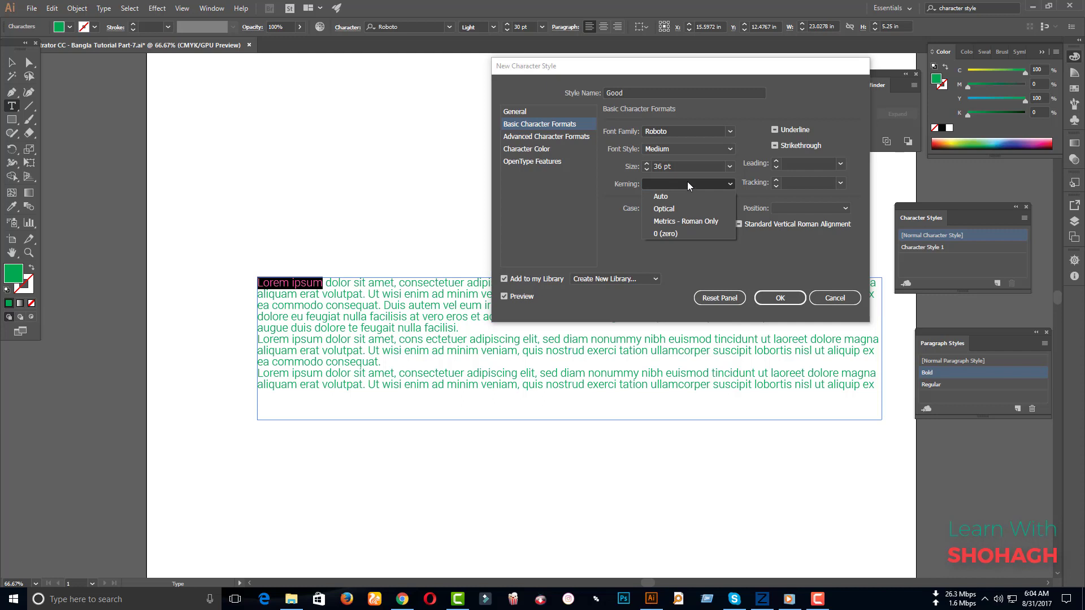
click(689, 196)
click(683, 210)
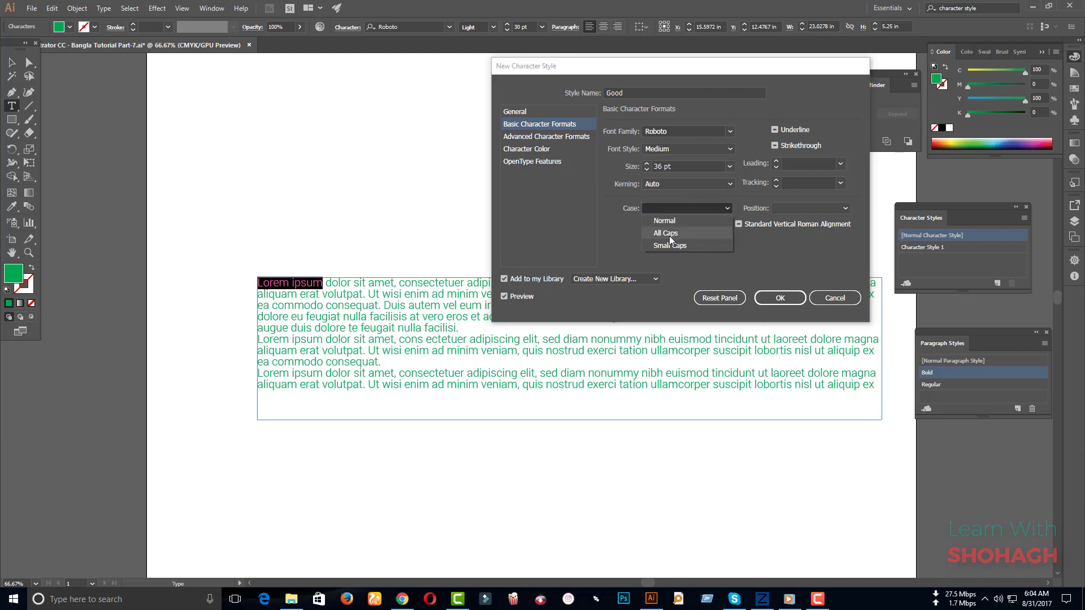
click(666, 234)
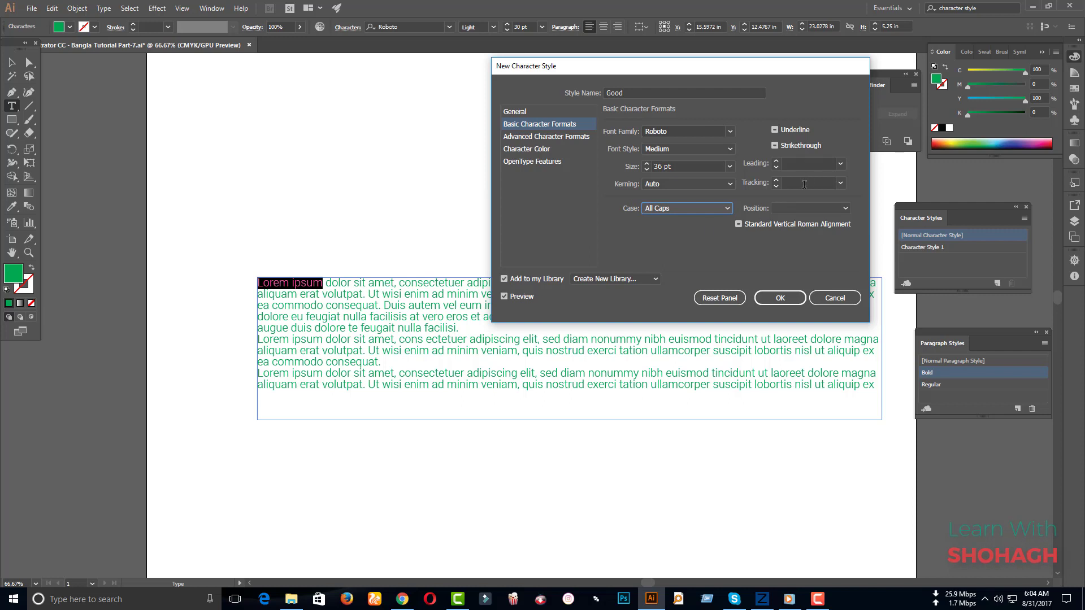
- Make the Good style's colour CMYK Magenta and save it
click(526, 150)
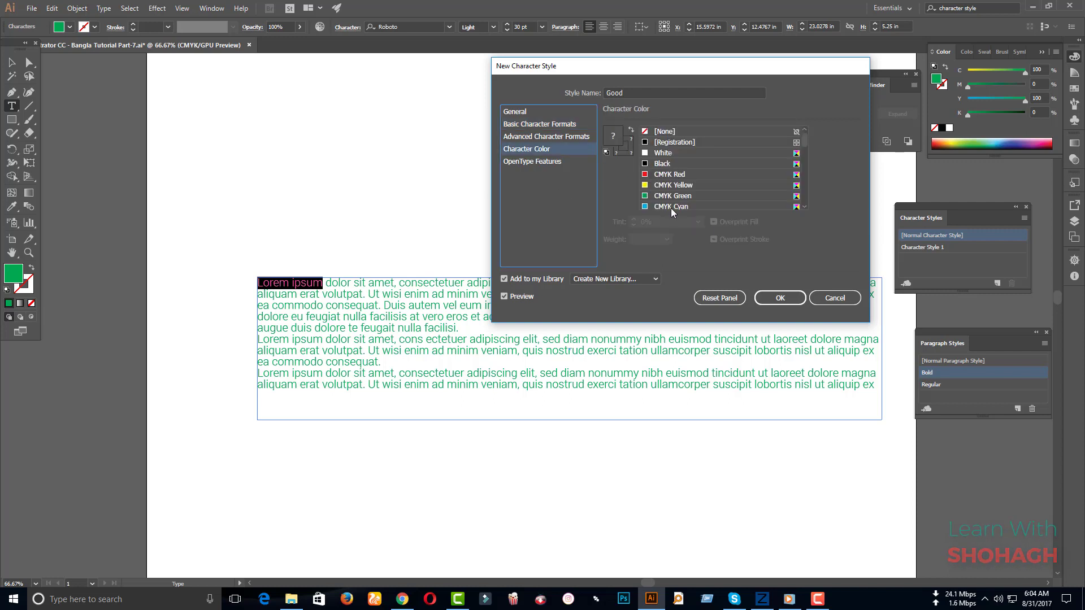
scroll(672, 186, down, 1)
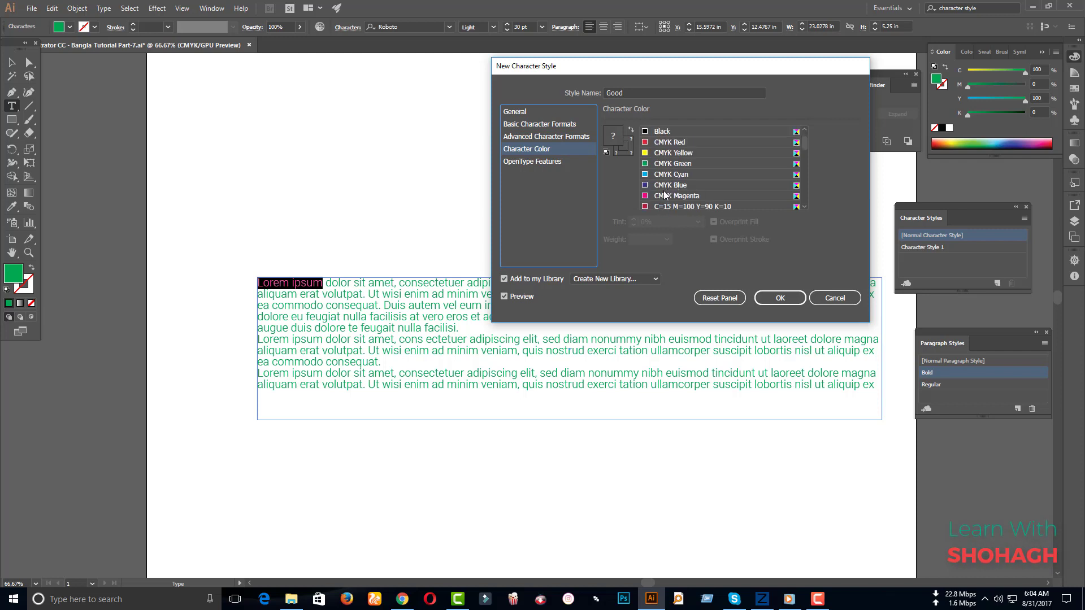
click(659, 198)
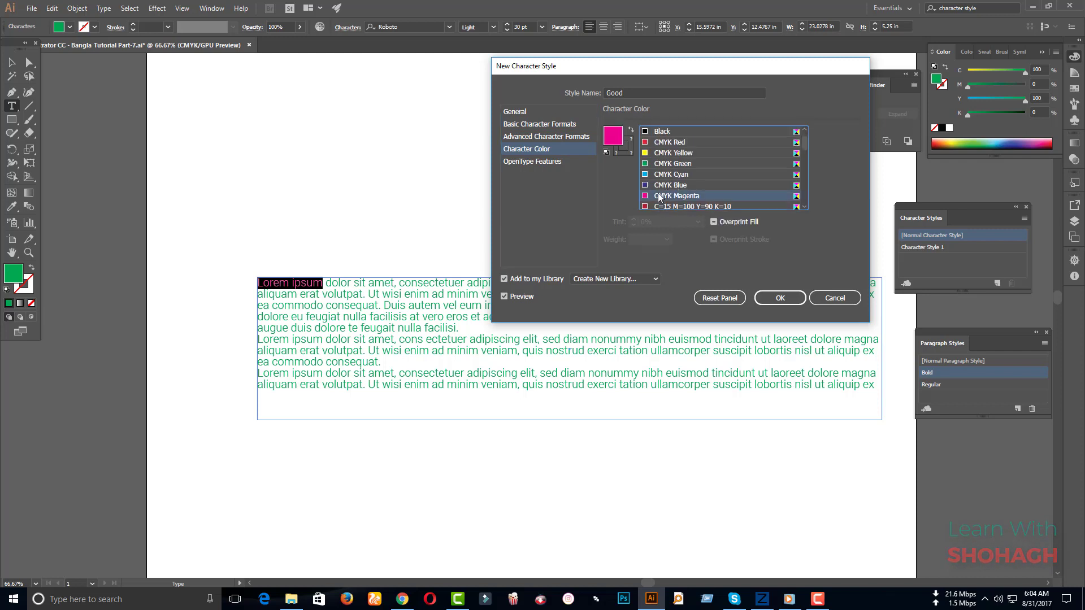
click(775, 291)
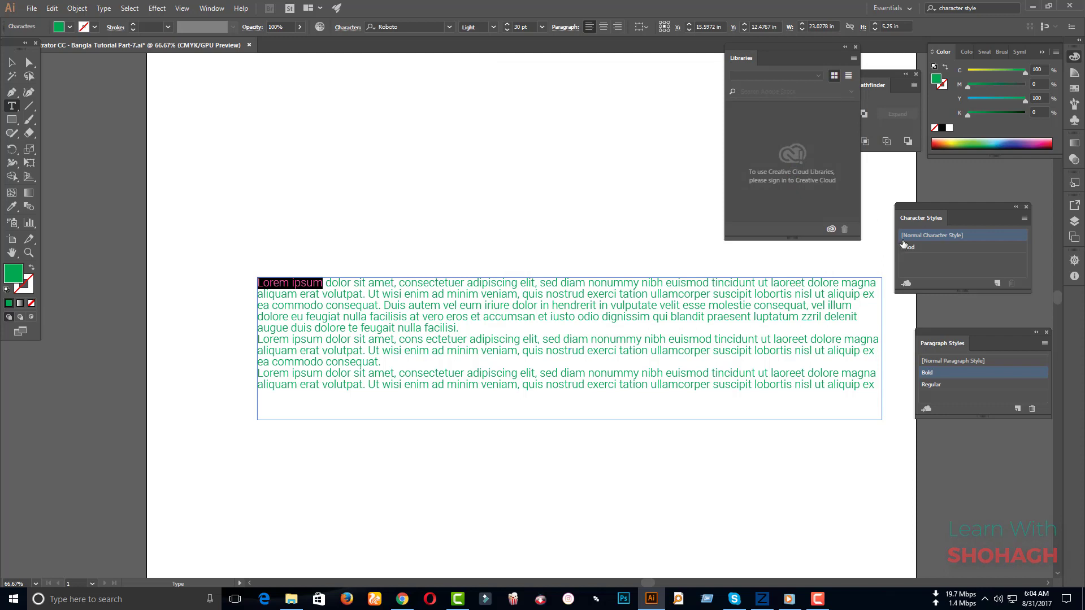
- Apply the Good character style to 'Lorem ipsum'
click(940, 249)
key(Escape)
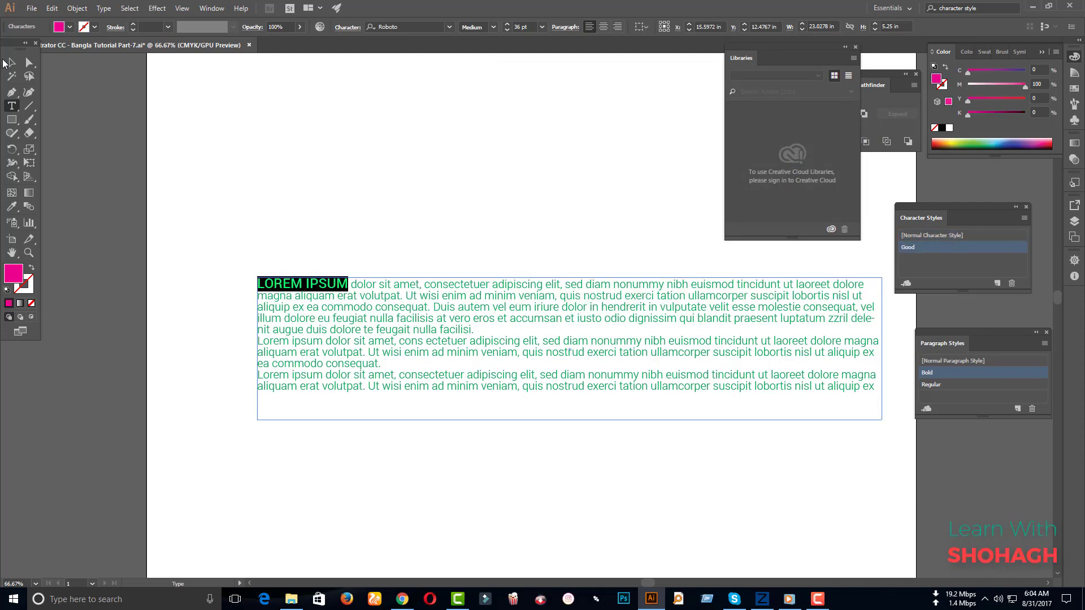
click(396, 178)
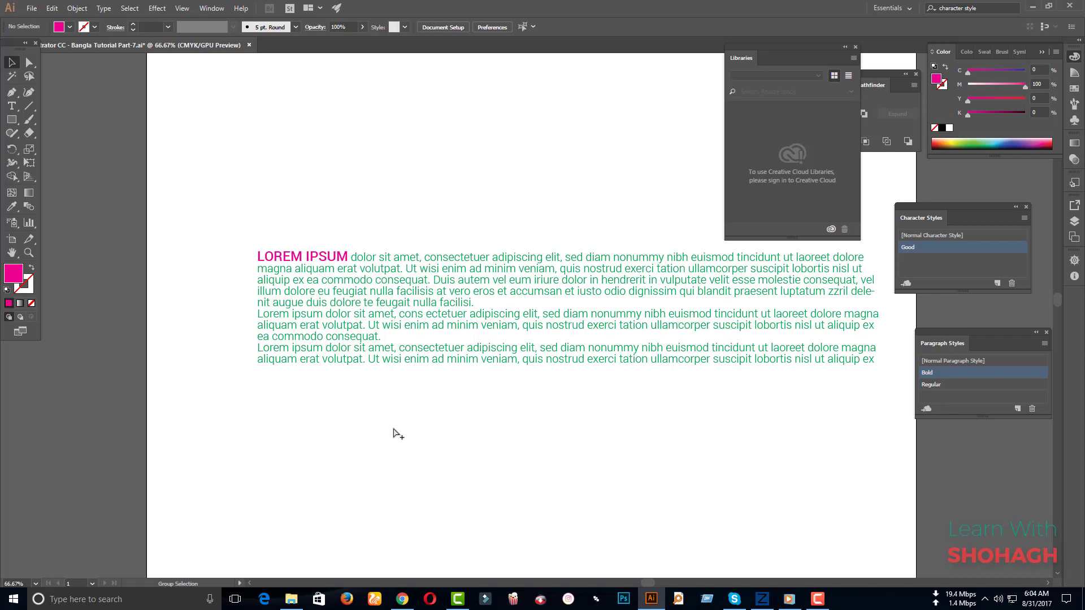
scroll(407, 412, down, 2)
scroll(431, 395, up, 2)
- Apply the Good style to 'sed diam nonummy' and 'quis nostrud exerci'
key(t)
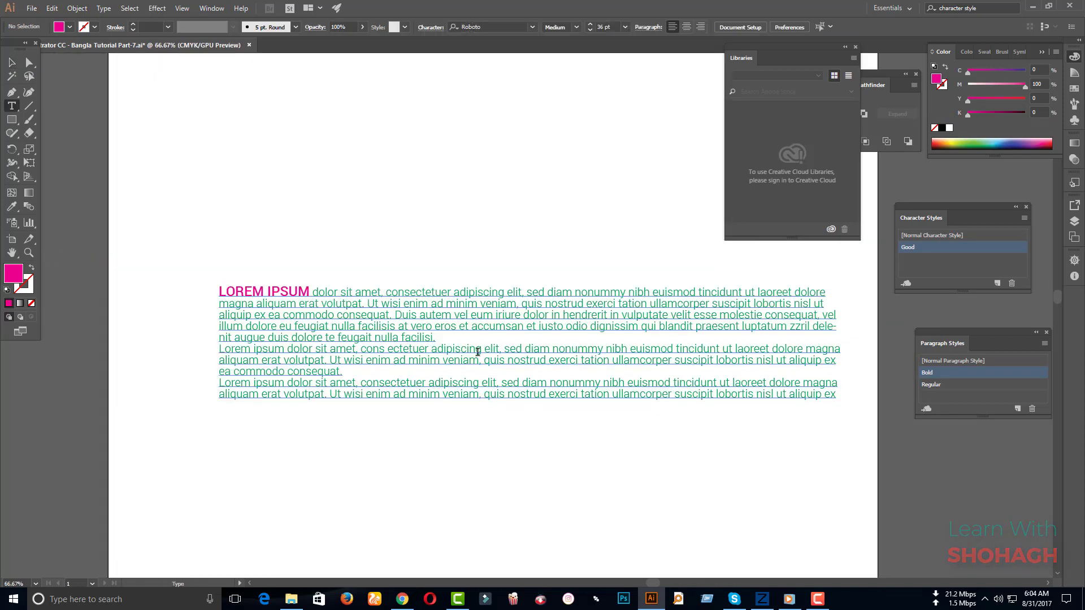
drag(507, 350, 605, 350)
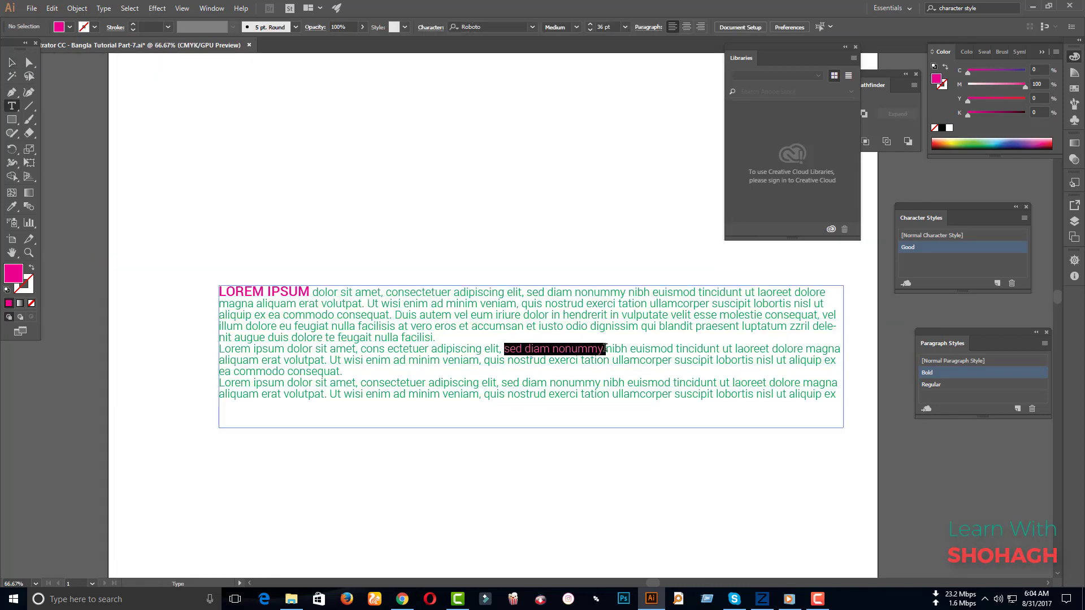
click(908, 247)
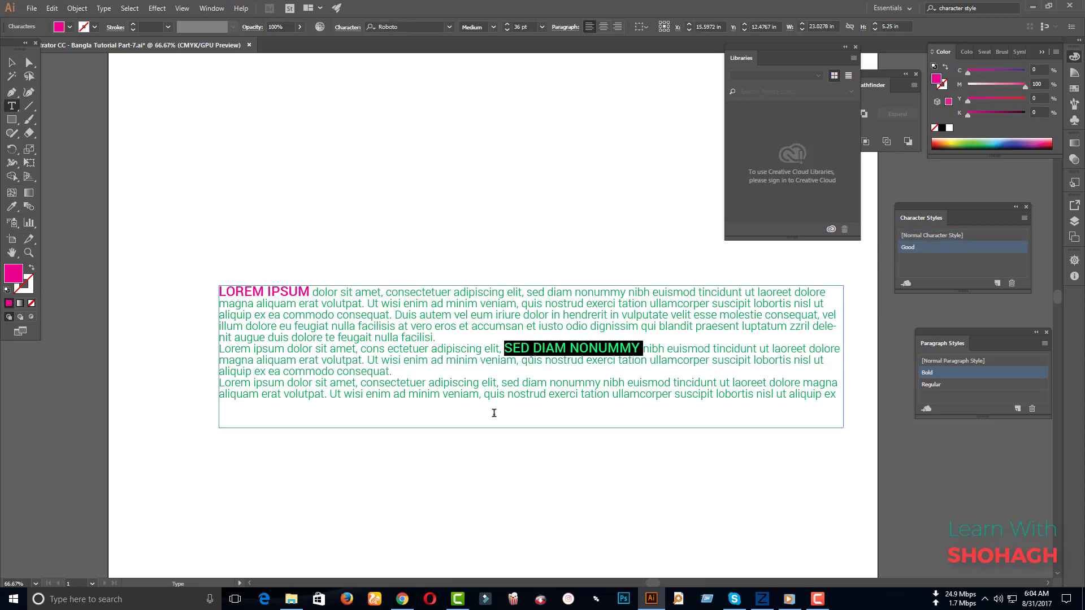
drag(486, 394, 583, 394)
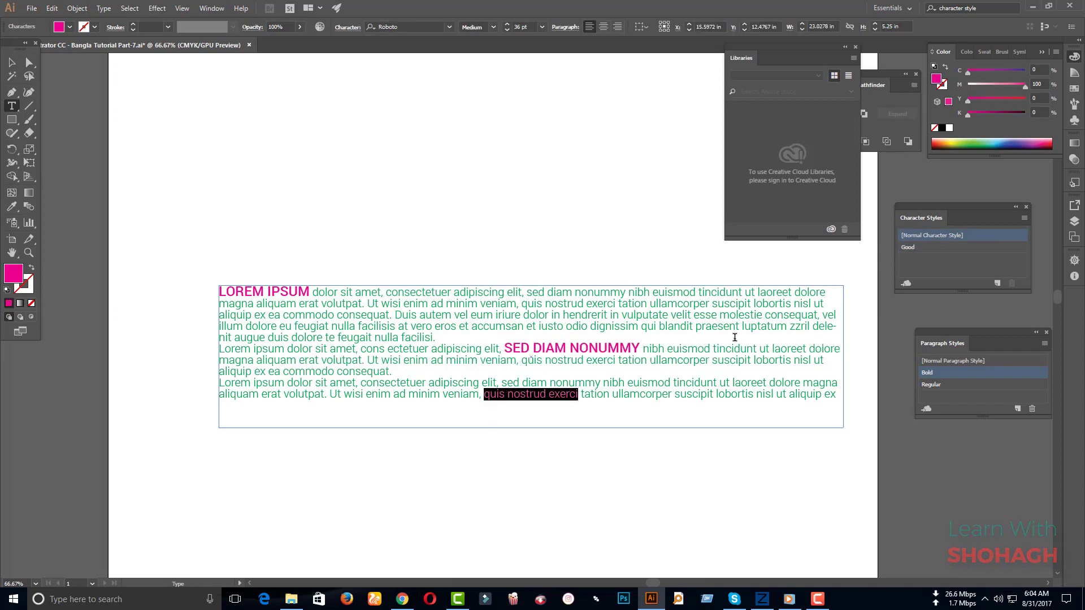
click(904, 247)
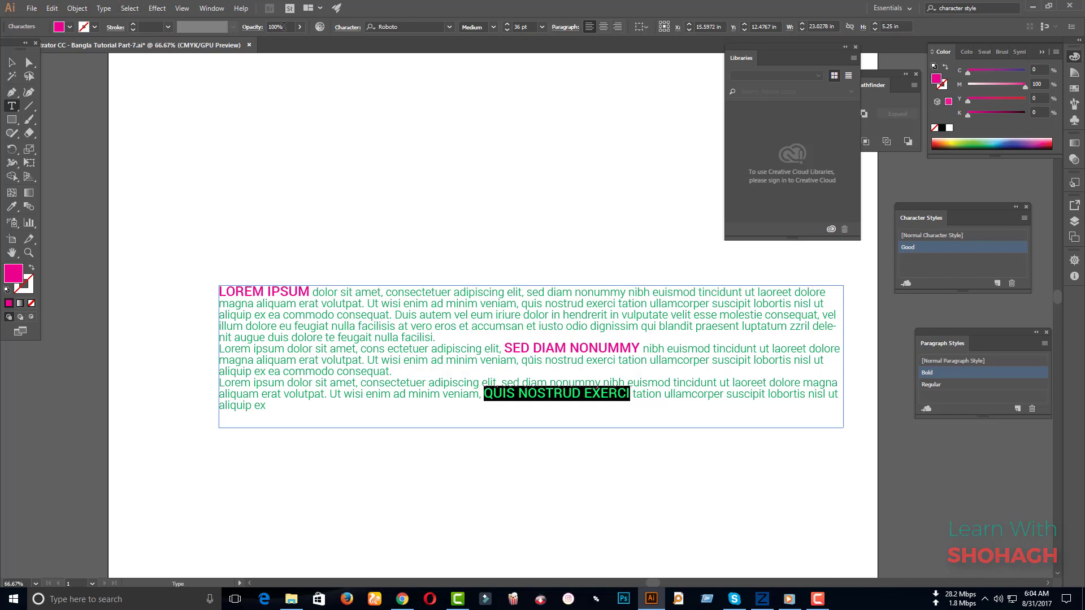
click(11, 62)
click(354, 169)
scroll(395, 247, down, 2)
scroll(364, 262, up, 1)
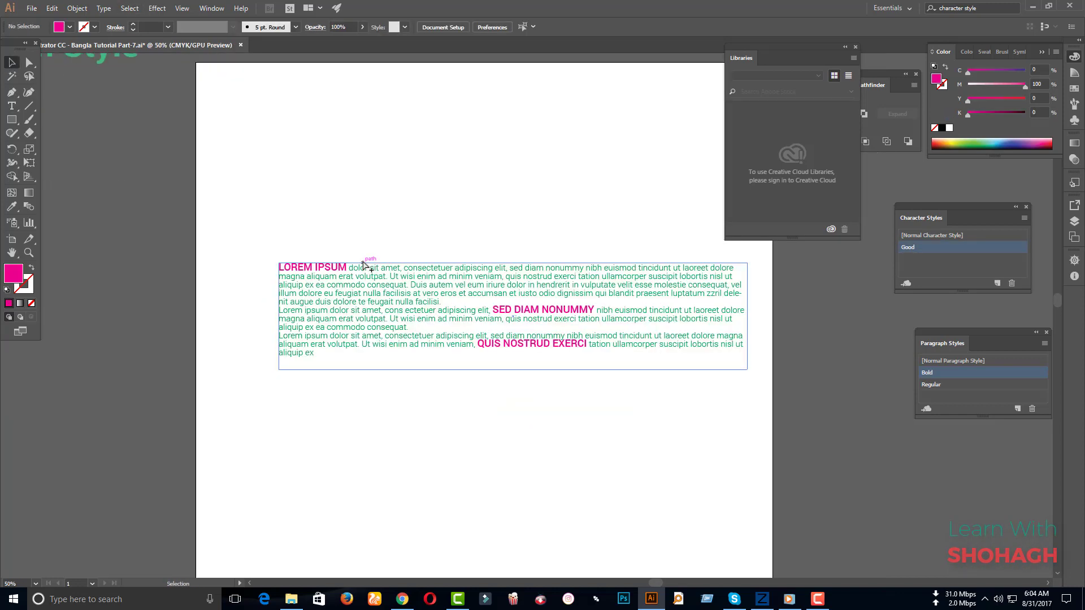
- In Chrome, copy the GraphicRiver Newspaper item's spread preview image to the clipboard
click(409, 604)
click(508, 9)
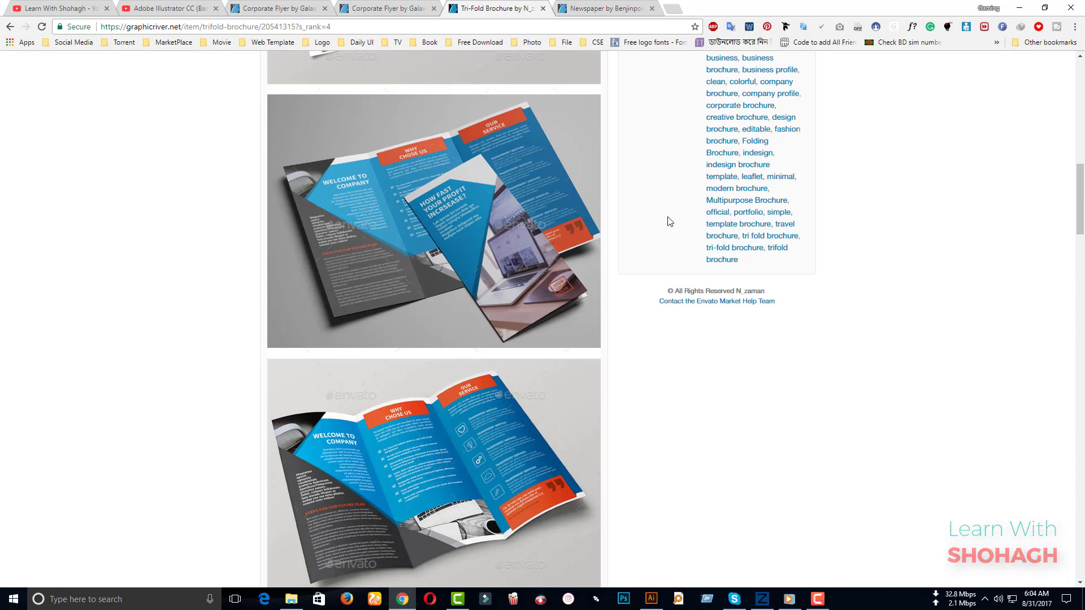
scroll(704, 249, up, 3)
scroll(704, 249, up, 1)
key(ctrl+Tab)
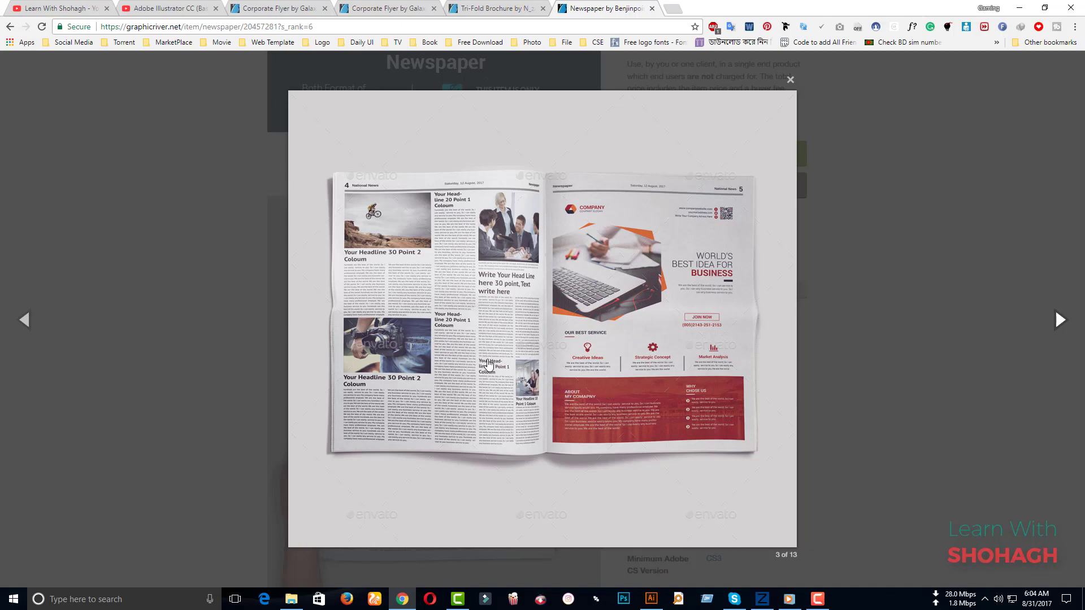
right_click(590, 362)
click(644, 396)
- Paste the newspaper spread image into Illustrator and drag it left of the page, clear of the text
click(651, 599)
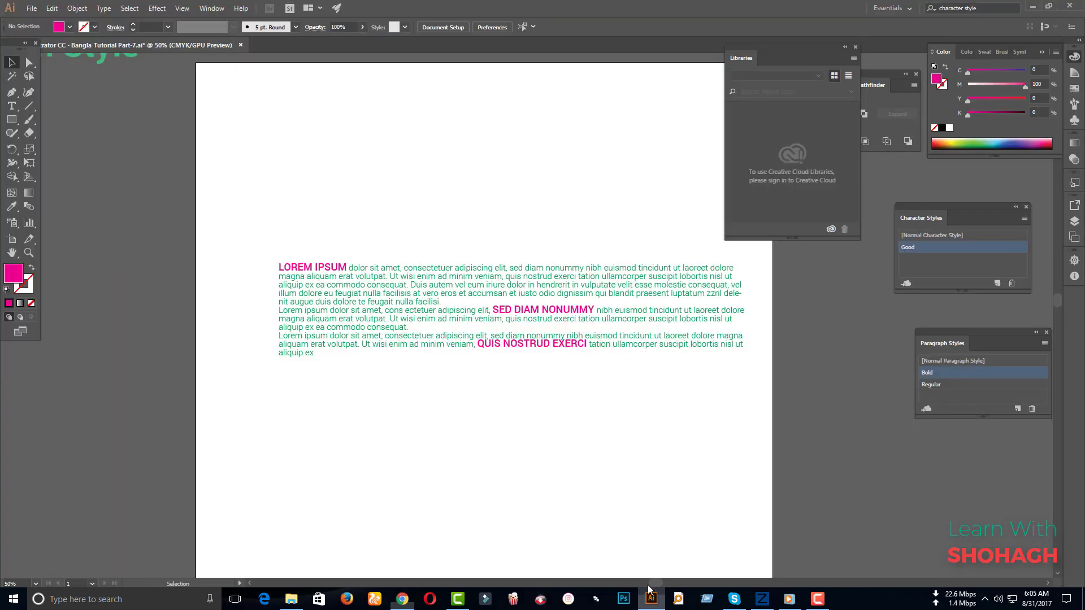
key(ctrl+v)
scroll(571, 395, up, 5)
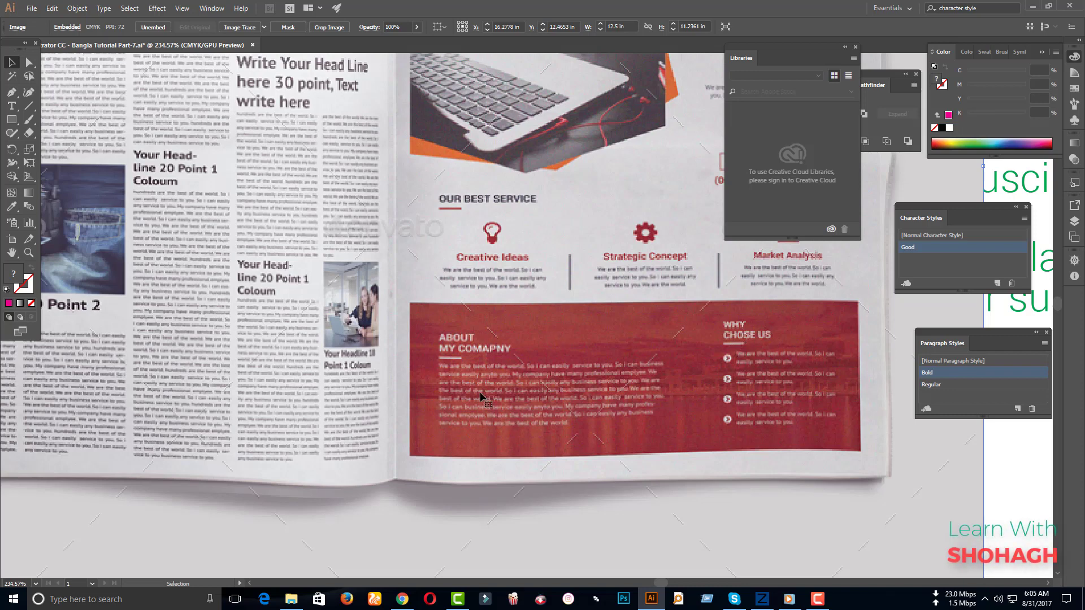
scroll(579, 408, down, 5)
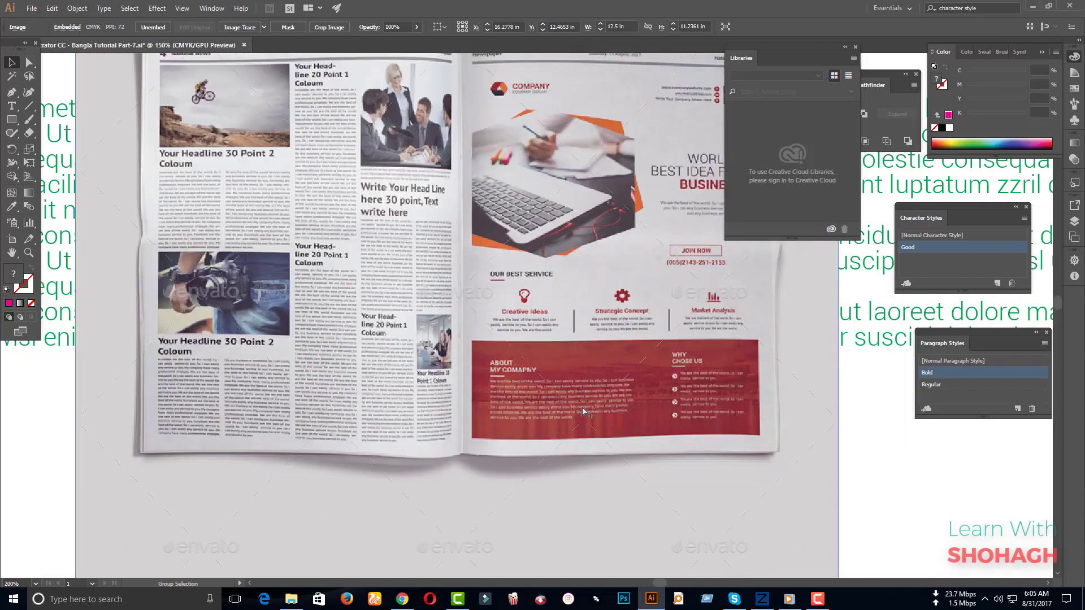
drag(532, 435, 270, 406)
scroll(265, 395, up, 2)
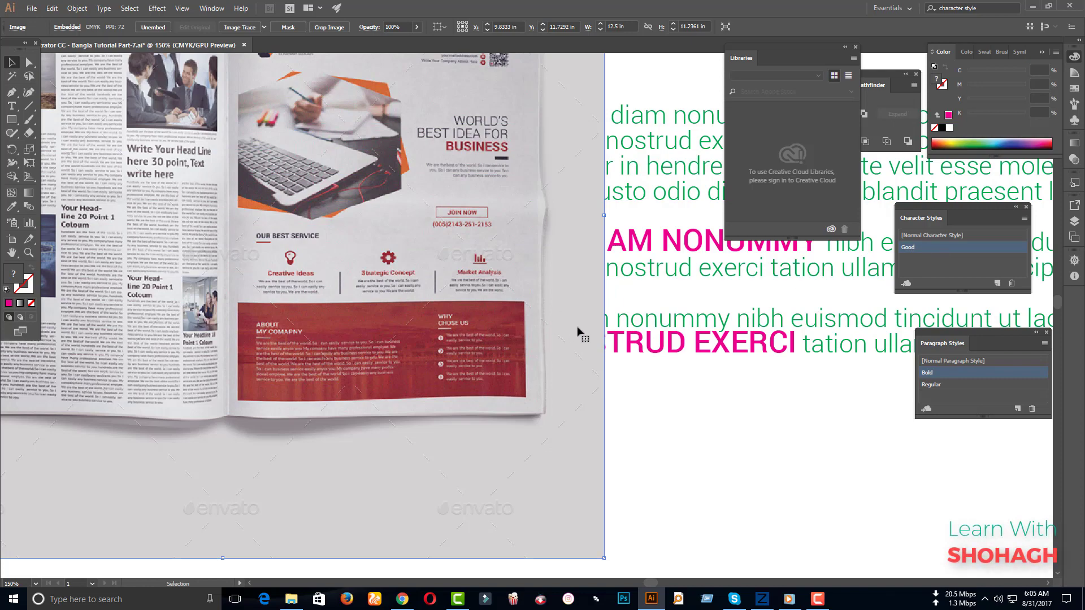
scroll(721, 362, down, 3)
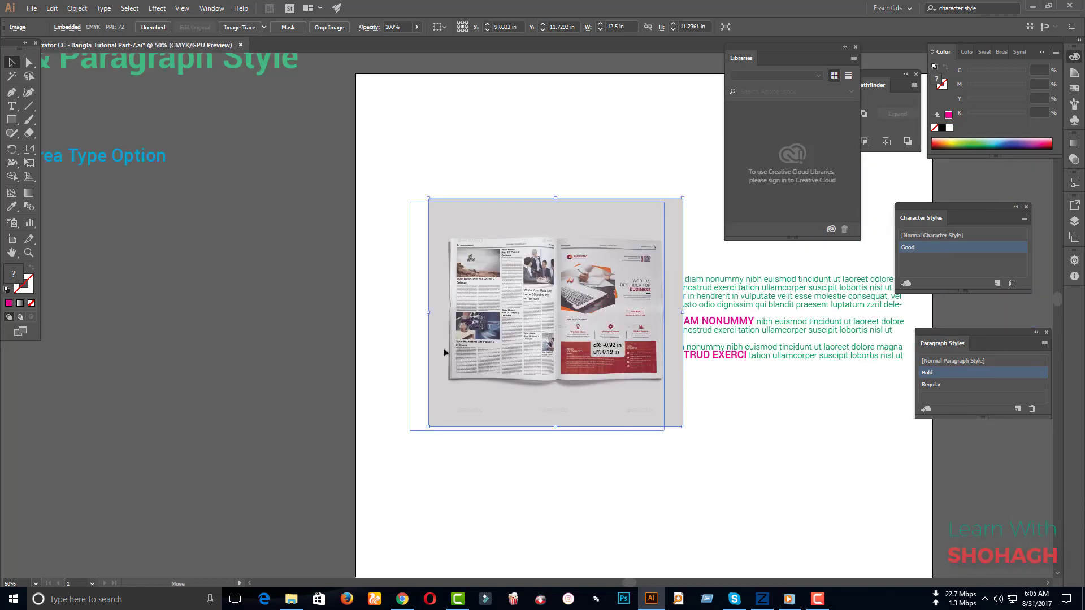
drag(443, 355, 8, 370)
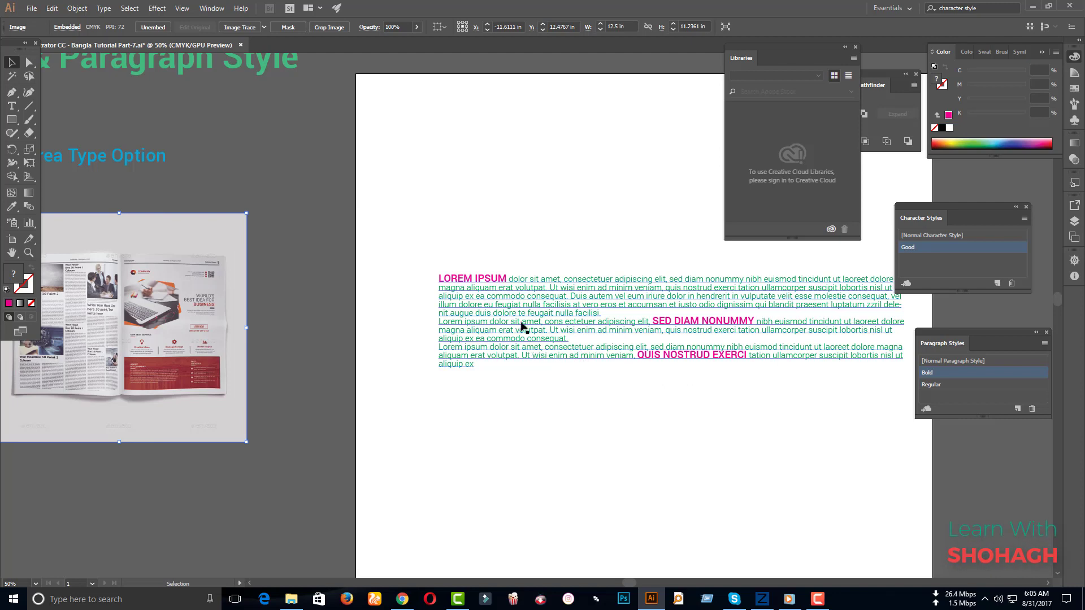
- Duplicate the paragraph text block below the original and give the copy the Bold paragraph style
drag(522, 321, 541, 452)
scroll(545, 435, down, 3)
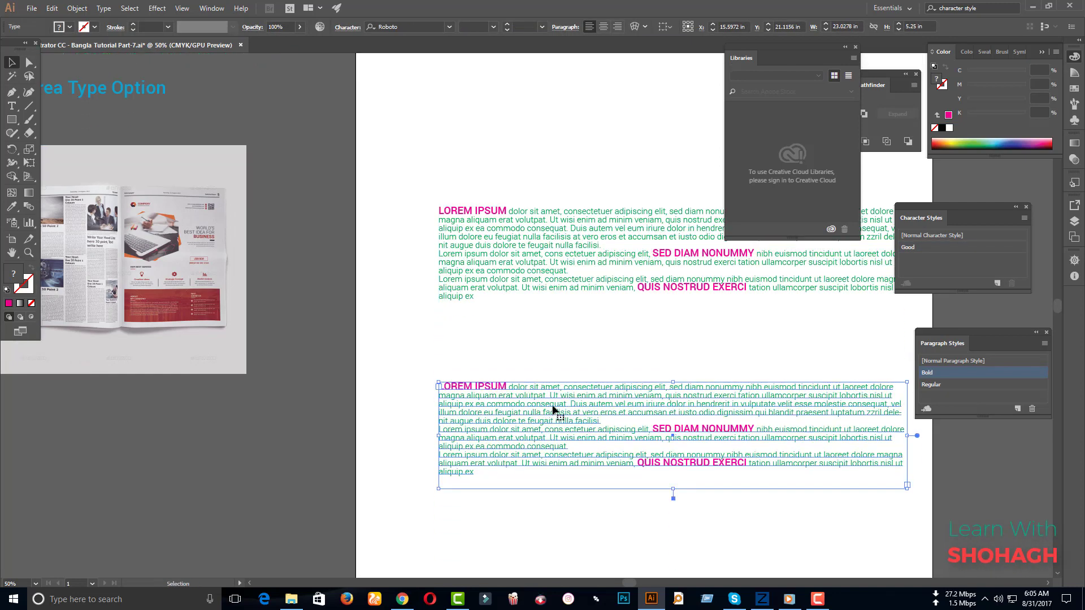
click(938, 384)
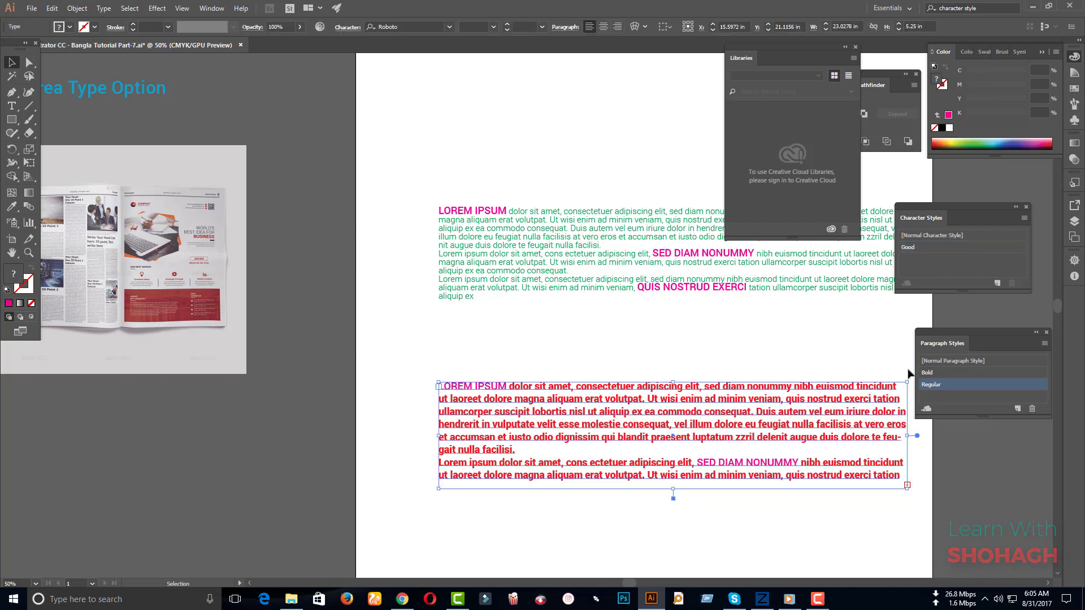
click(928, 372)
double_click(521, 432)
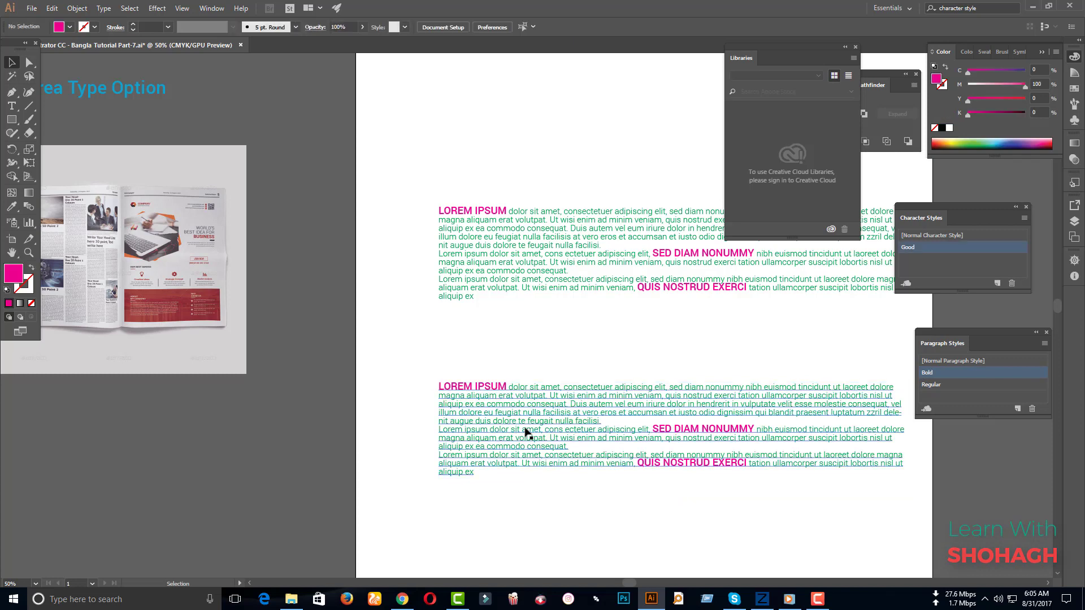
key(Escape)
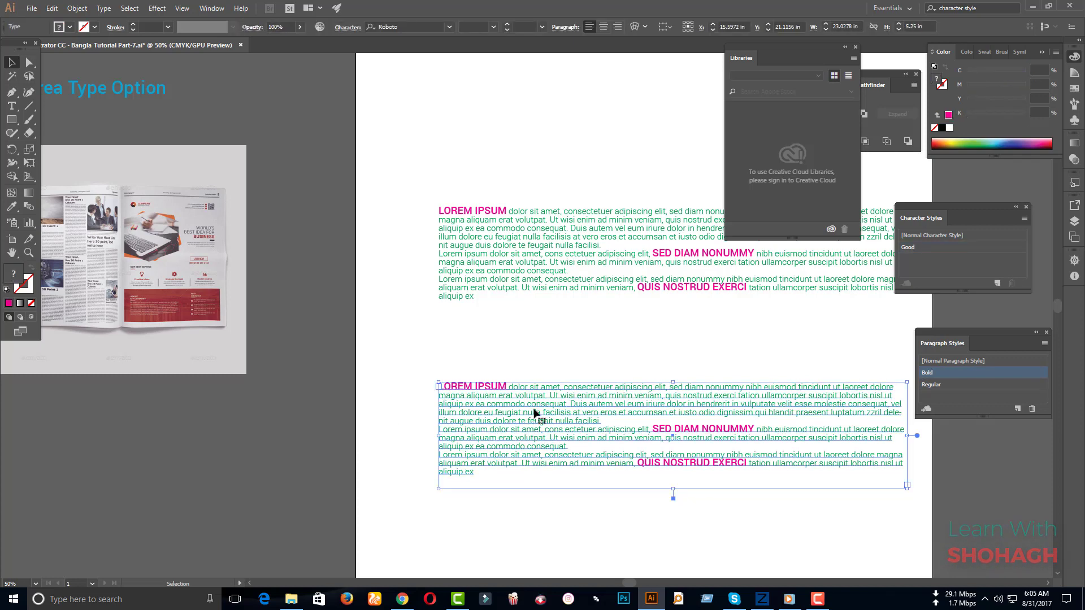
- Apply the Good character style to 'consectetuer adipiscing' in the upper block
key(t)
click(557, 277)
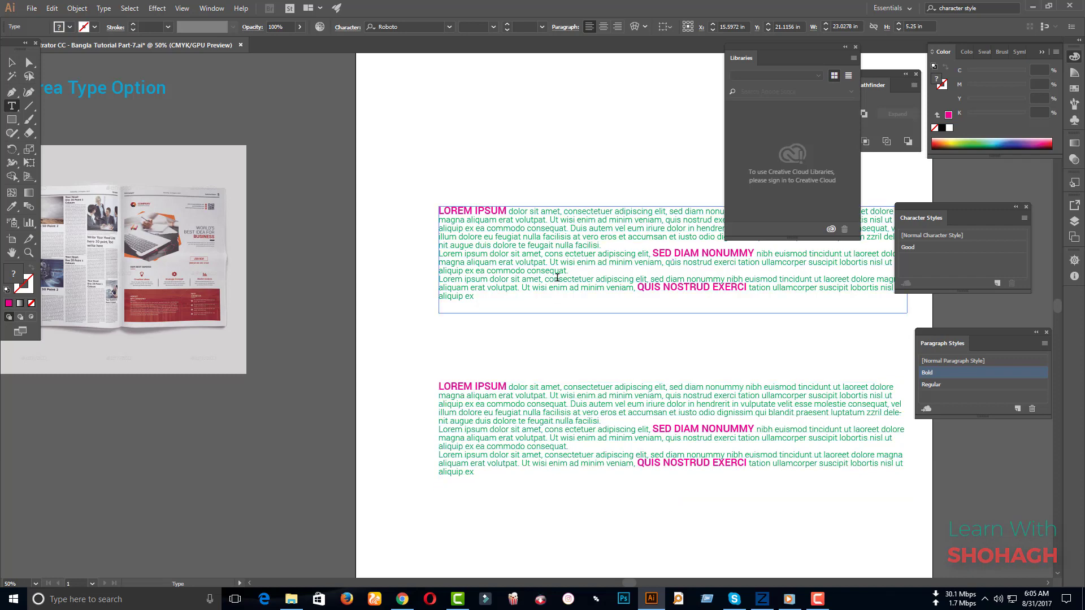
drag(545, 279, 635, 277)
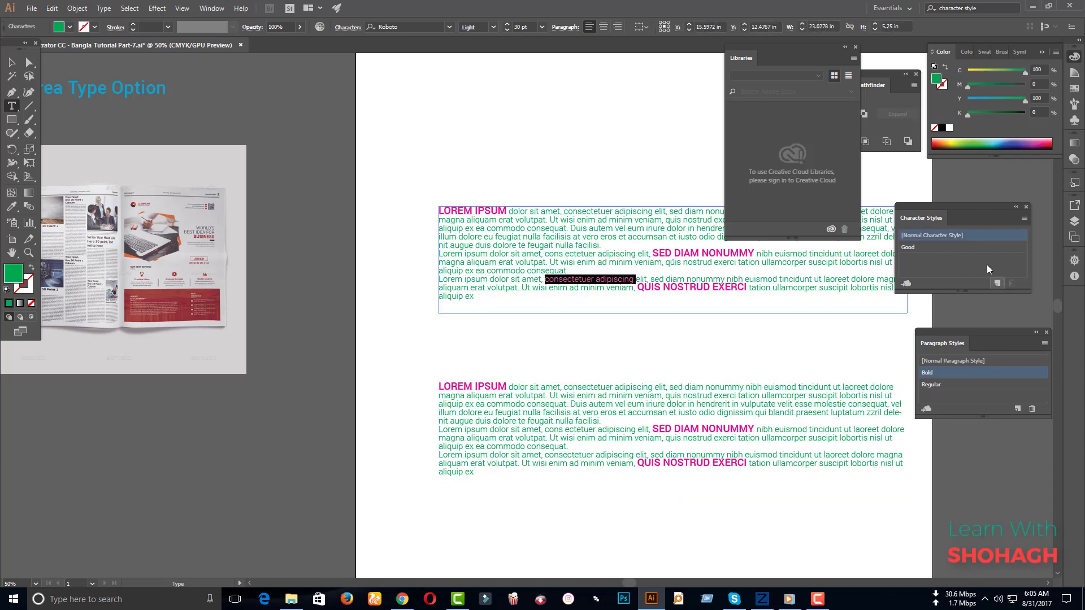
click(940, 250)
- With the Selection tool, select the lower Lorem ipsum text block
click(12, 63)
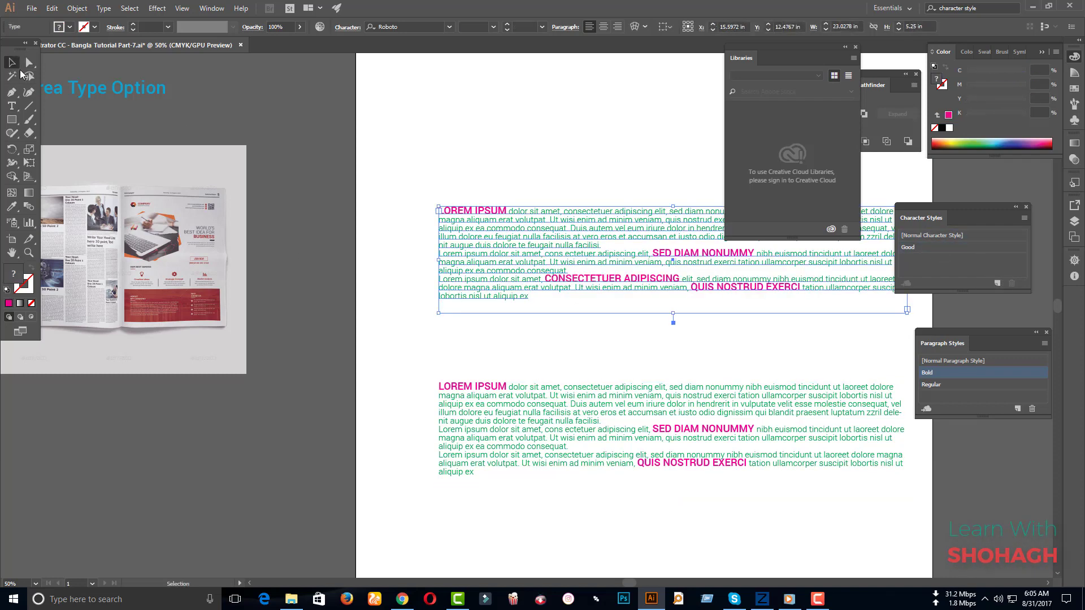
click(427, 158)
click(562, 414)
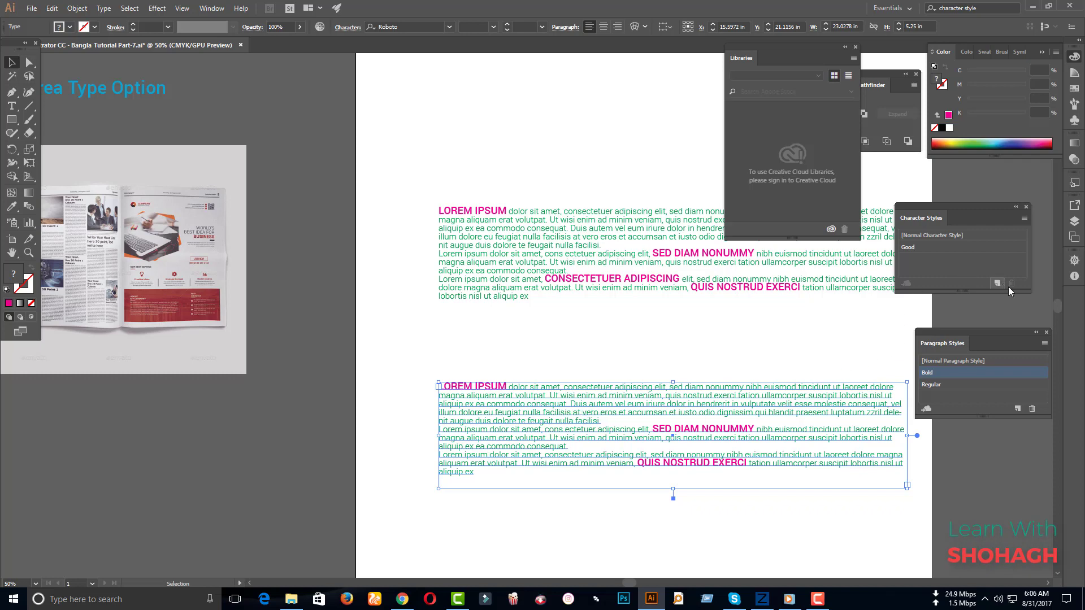
- Apply Good to the entire lower block, review its style options without changes, then zoom out
click(944, 249)
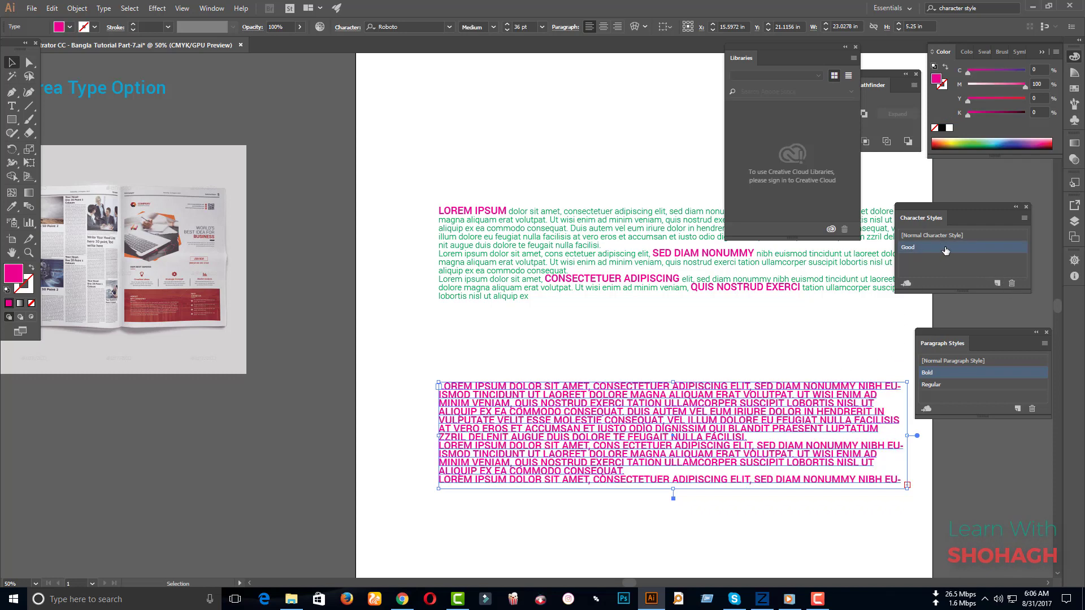
double_click(907, 248)
click(551, 163)
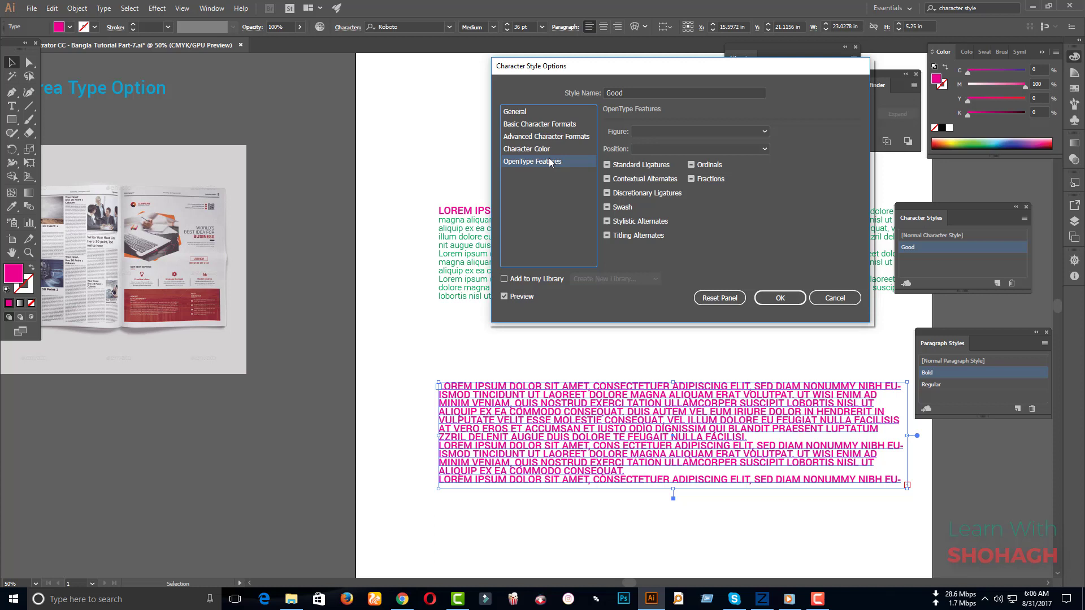
click(535, 150)
scroll(684, 186, down, 2)
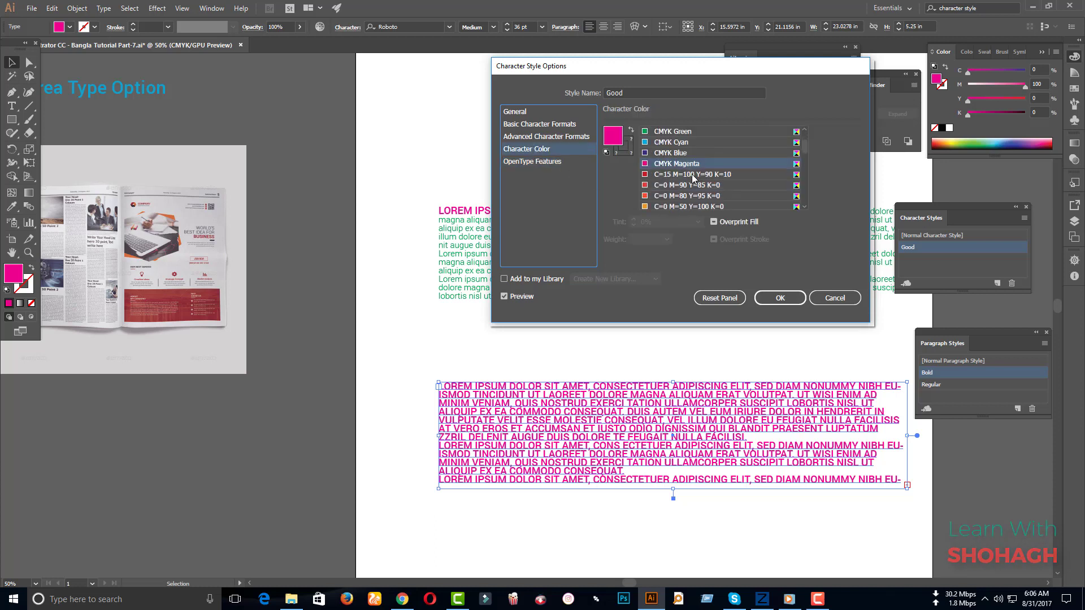
scroll(676, 195, down, 2)
click(541, 138)
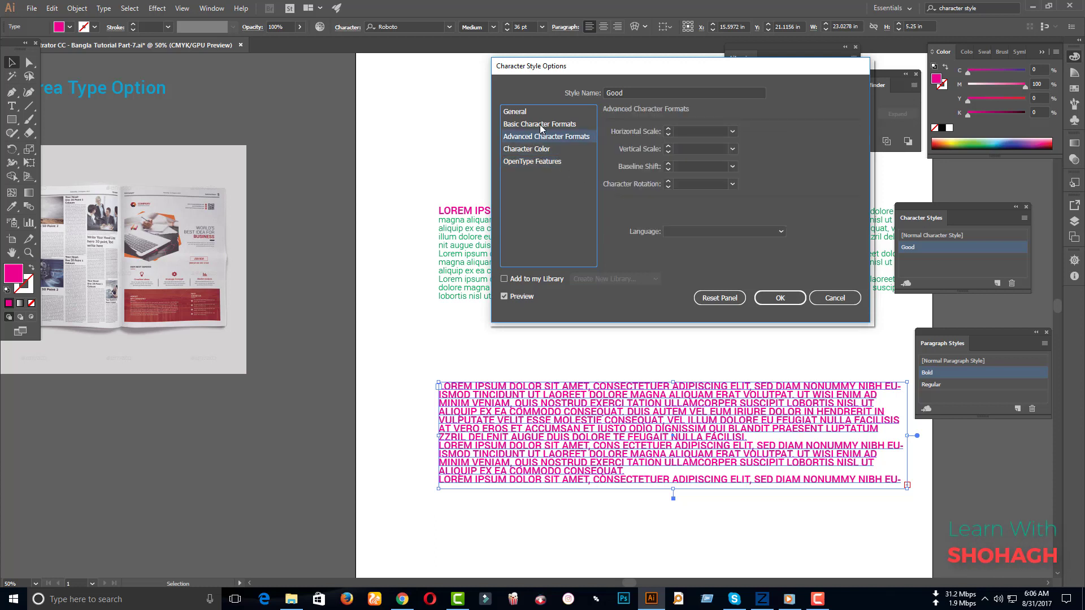
click(541, 125)
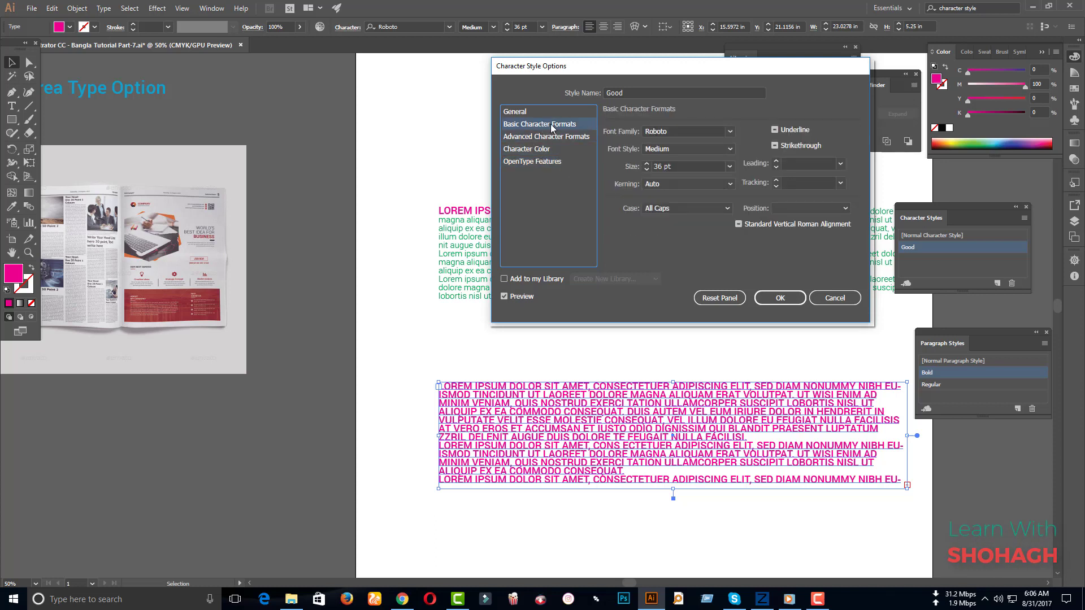
click(835, 298)
click(534, 180)
key(ctrl+minus)
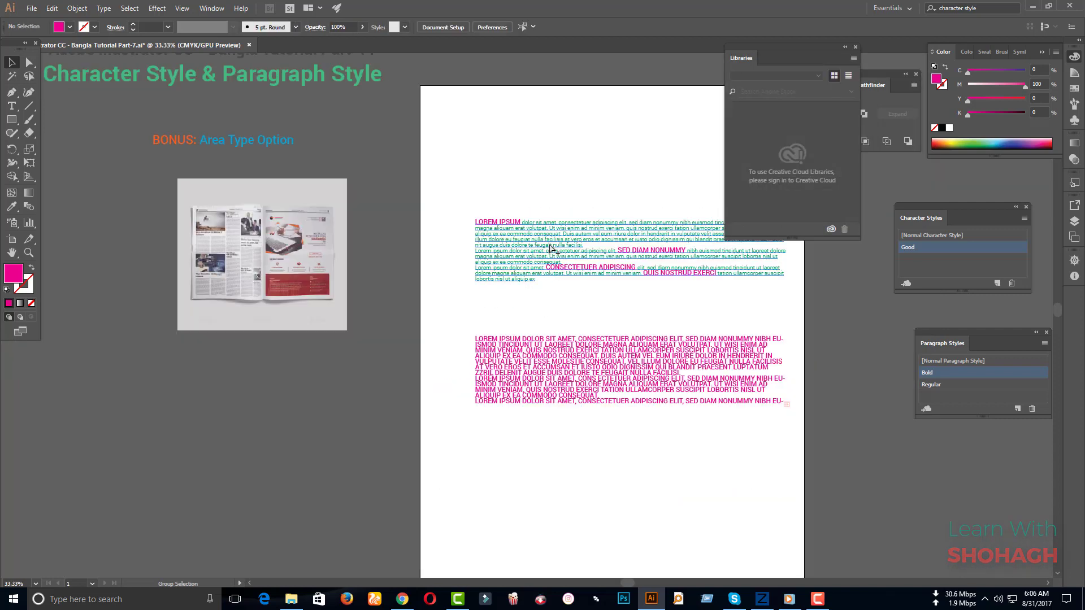
- Move the magenta text block up to the top of the page
drag(617, 371, 586, 149)
click(612, 383)
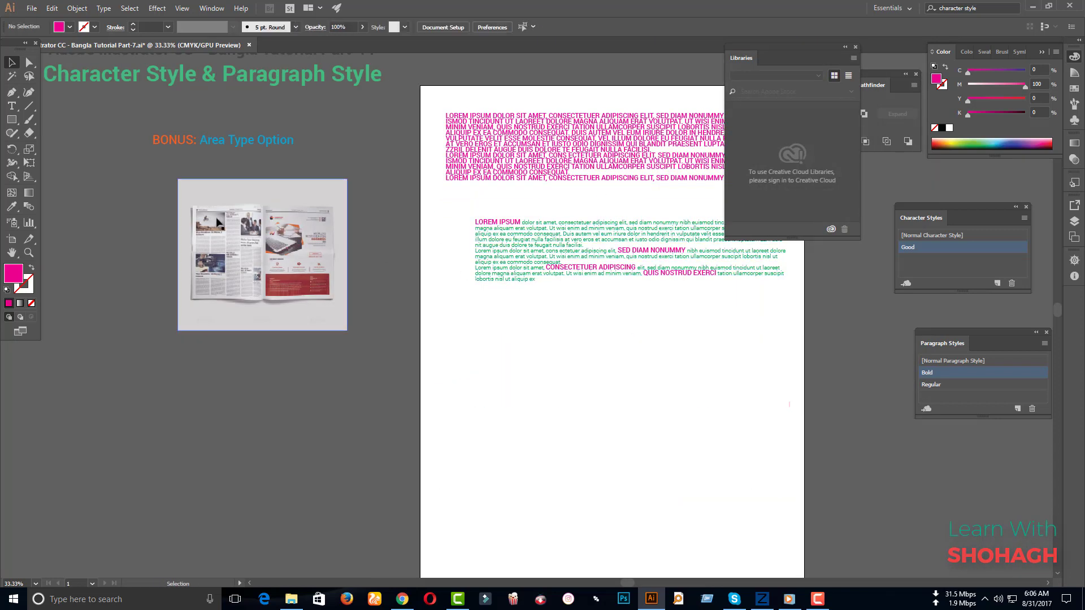
click(12, 106)
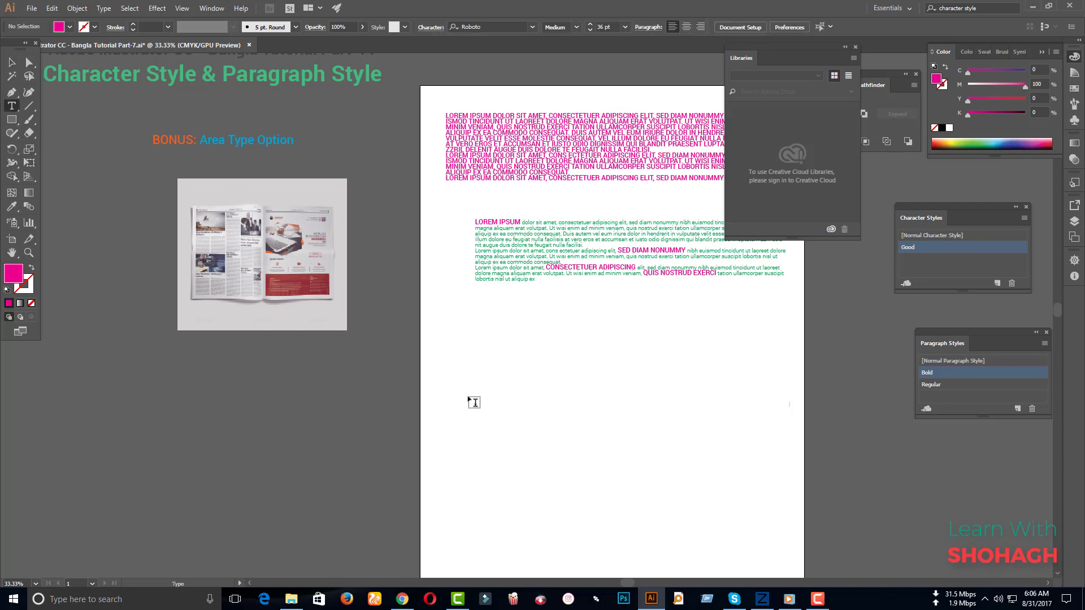
- Draw a large rectangle on the lower page and turn it into placeholder-filled area type
click(12, 120)
scroll(493, 341, down, 2)
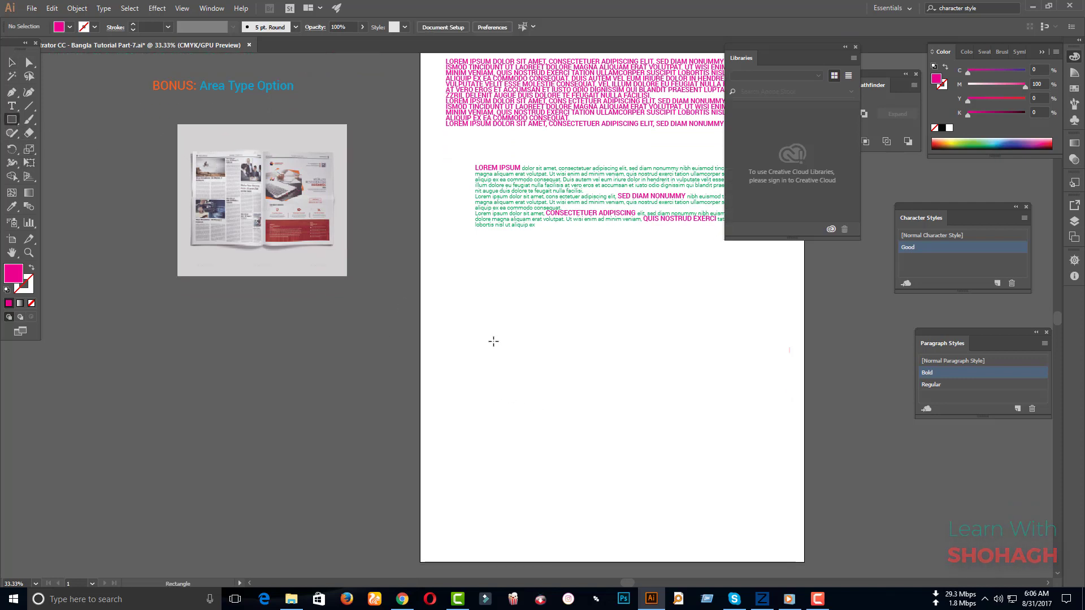
drag(442, 267, 787, 539)
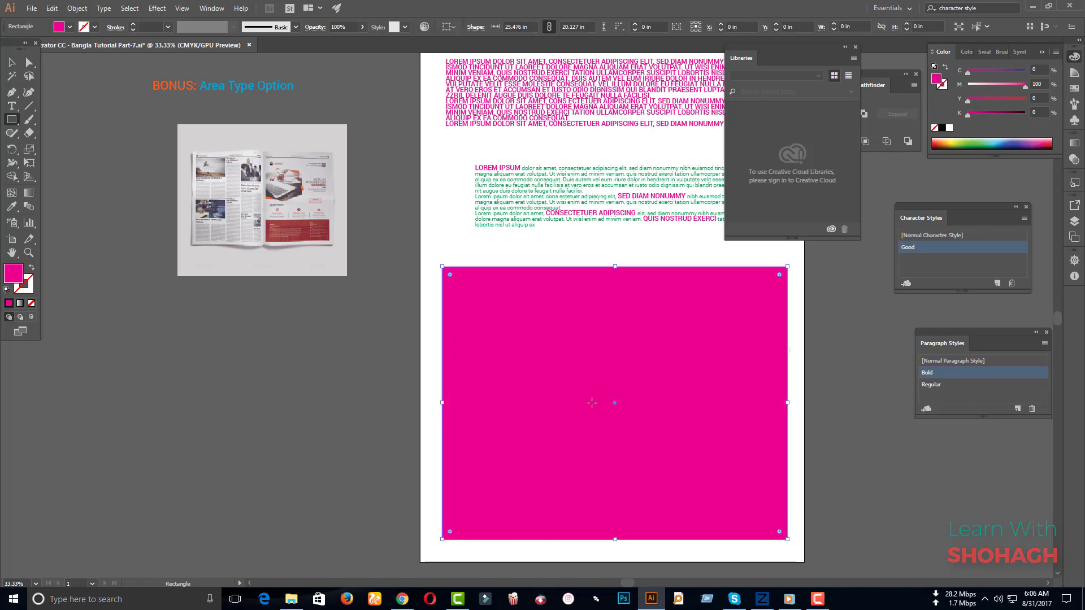
click(11, 106)
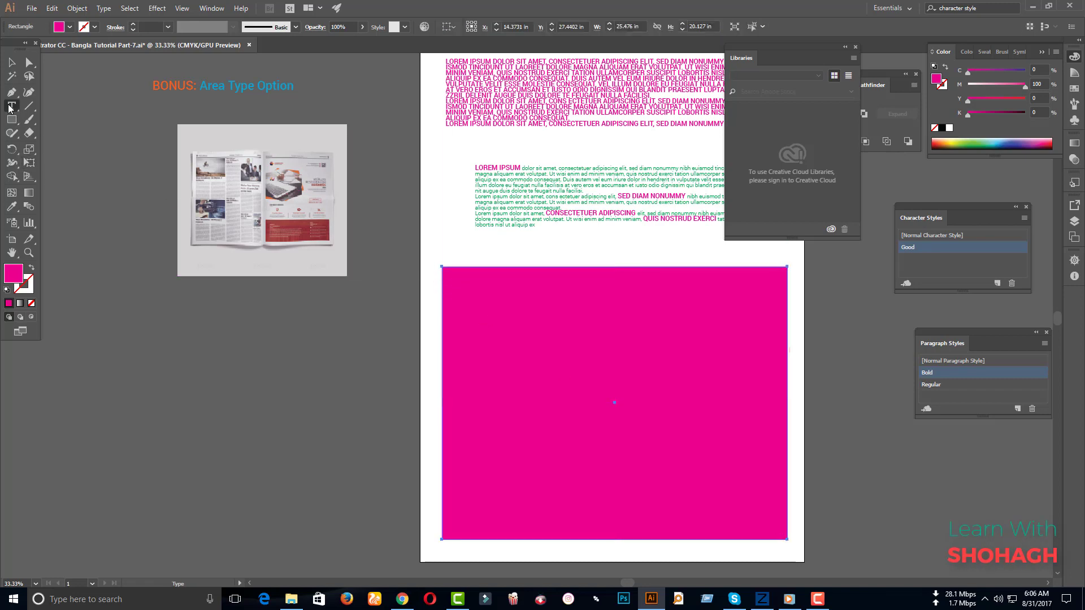
click(447, 274)
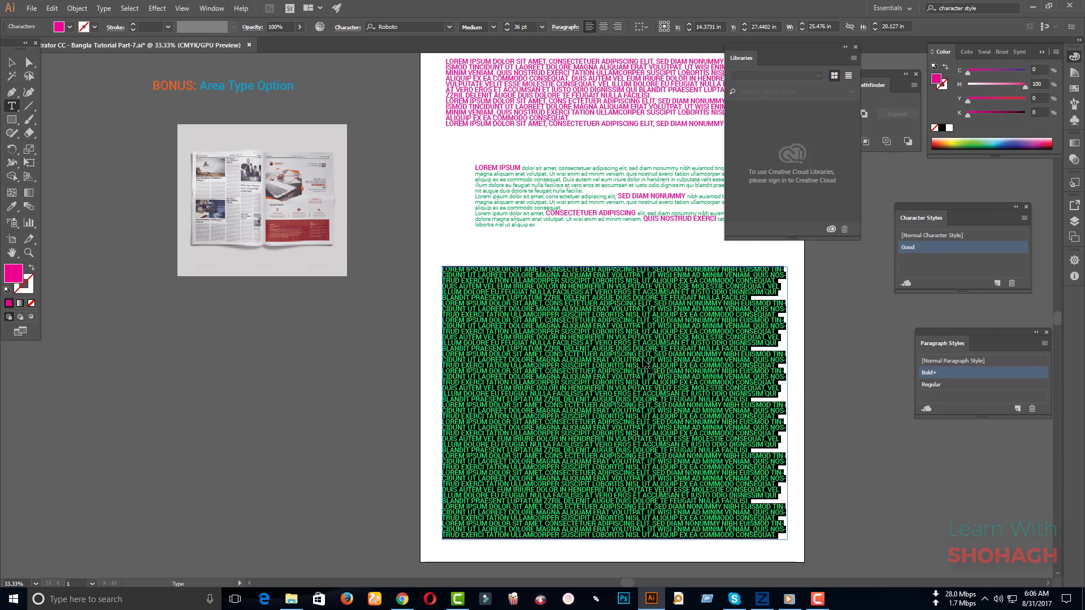
- Set the area text's fill colour to dark grey 2B2B2B
double_click(13, 273)
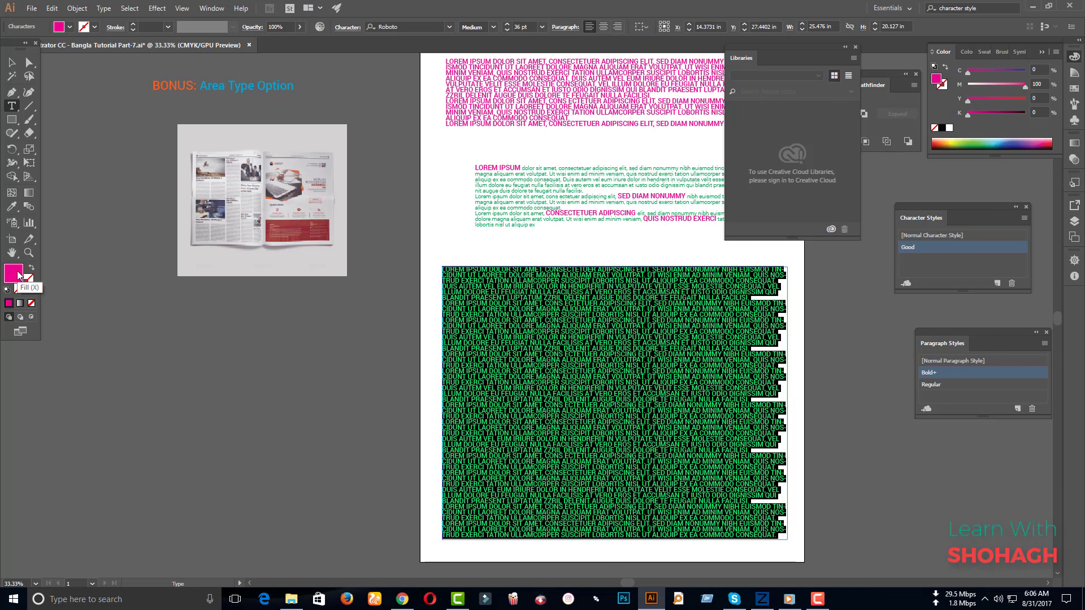
drag(458, 282, 382, 340)
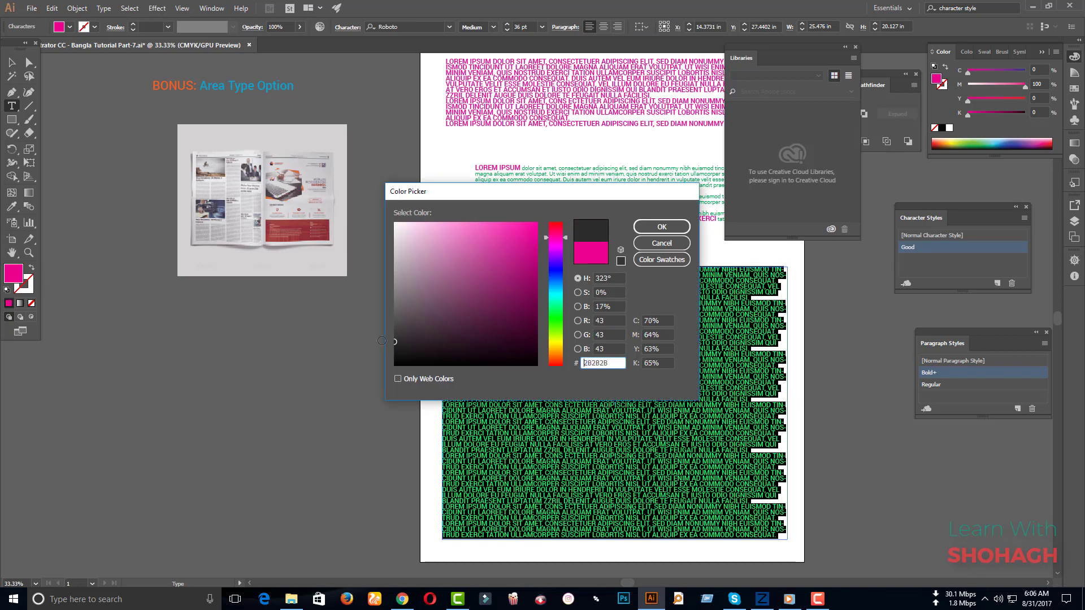
click(661, 227)
click(754, 525)
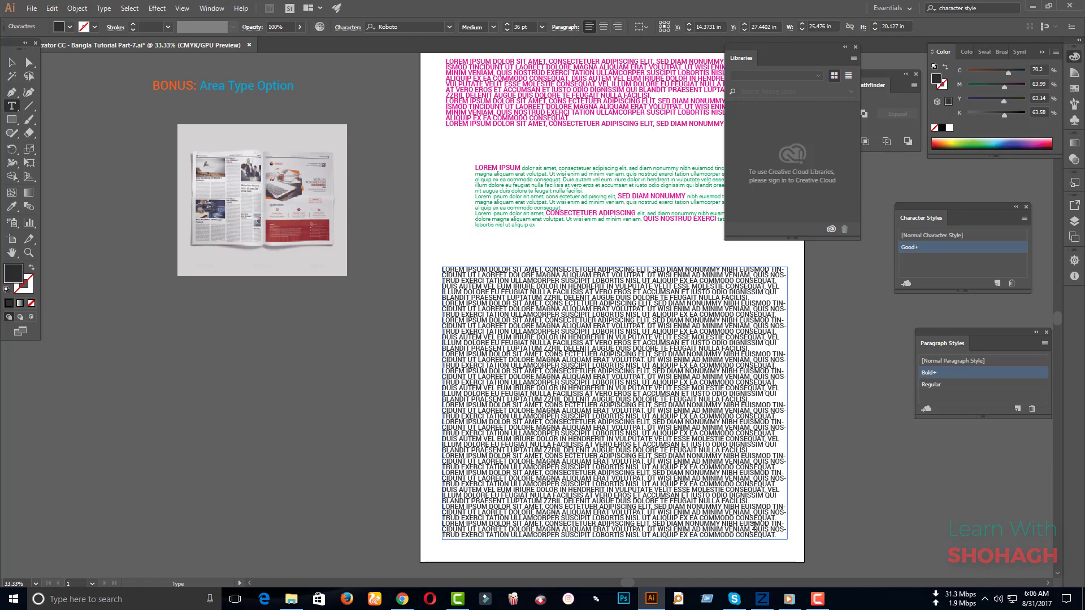
- Delete the bottom placeholder lines and reset all text to [Normal Paragraph Style] and [Normal Character Style]
drag(443, 492, 938, 513)
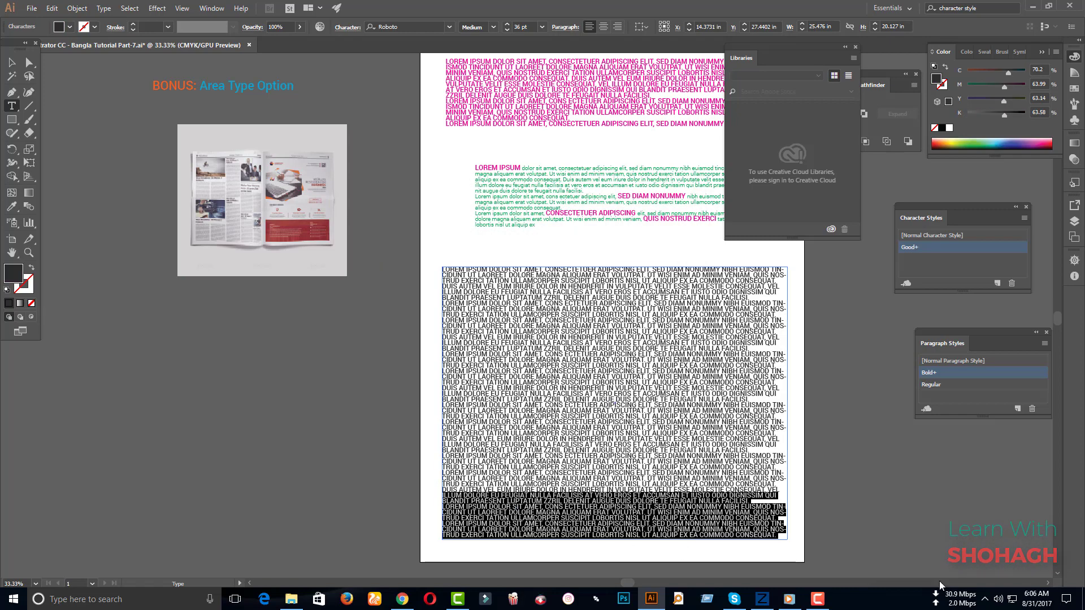
key(BackSpace)
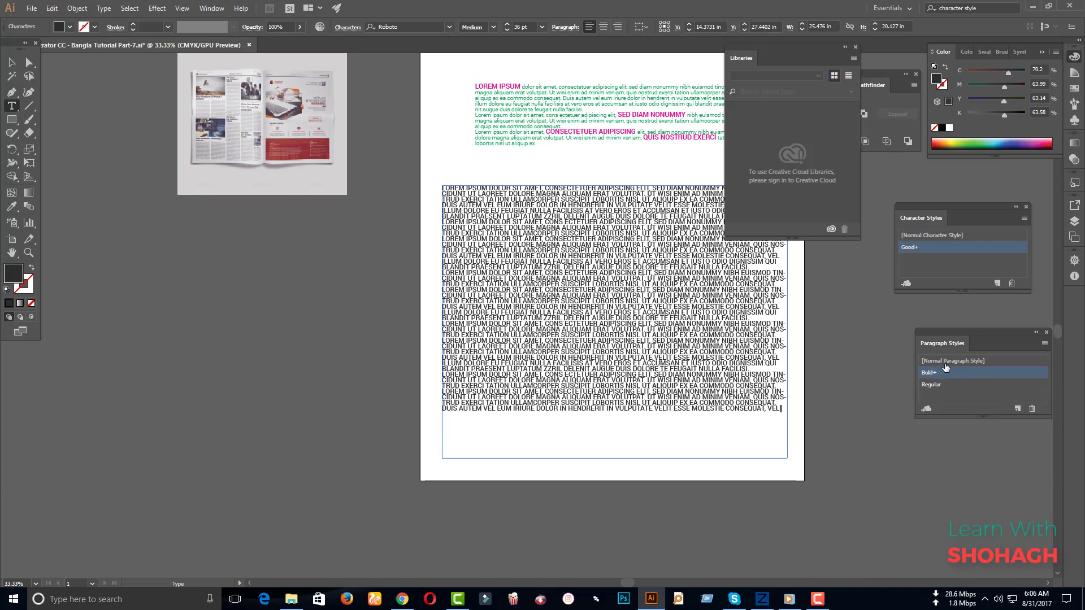
click(948, 362)
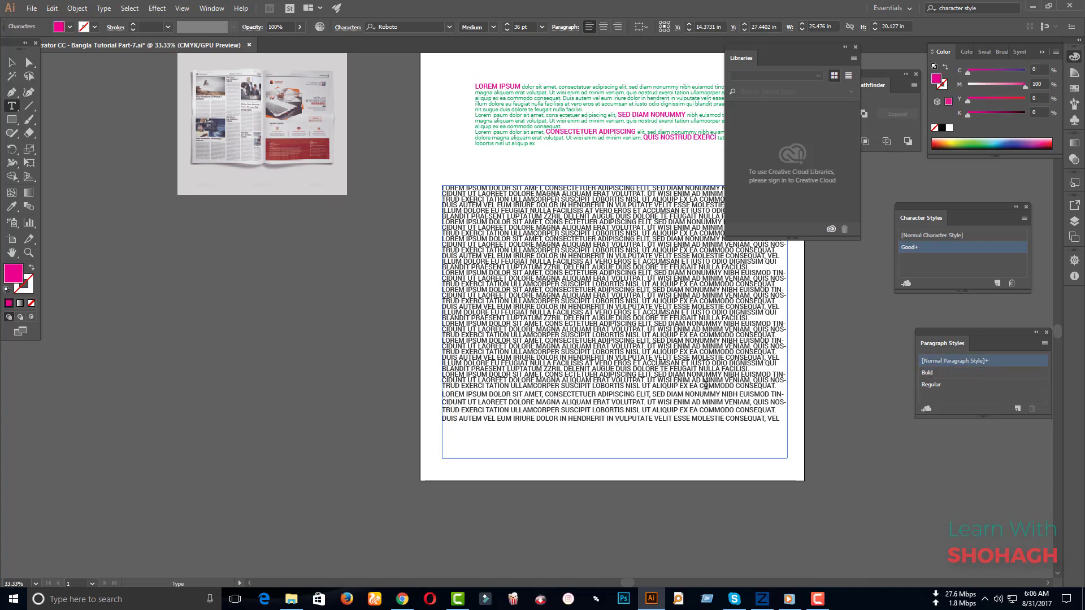
key(super)
key(super)
key(ctrl+a)
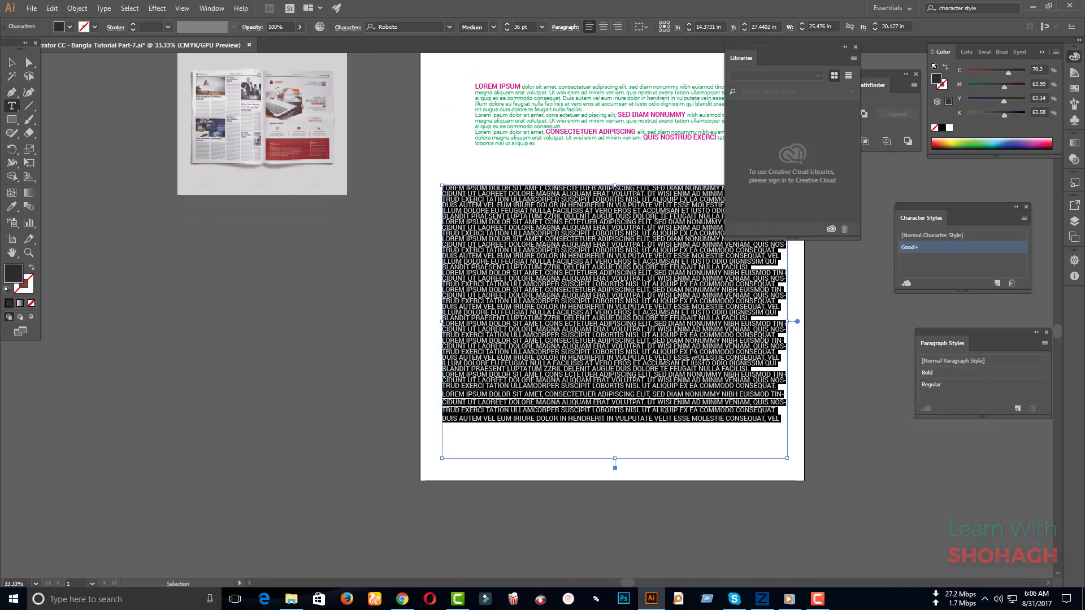
click(938, 235)
- Reset the LOREM IPSUM block's text to the normal paragraph and character styles
click(950, 361)
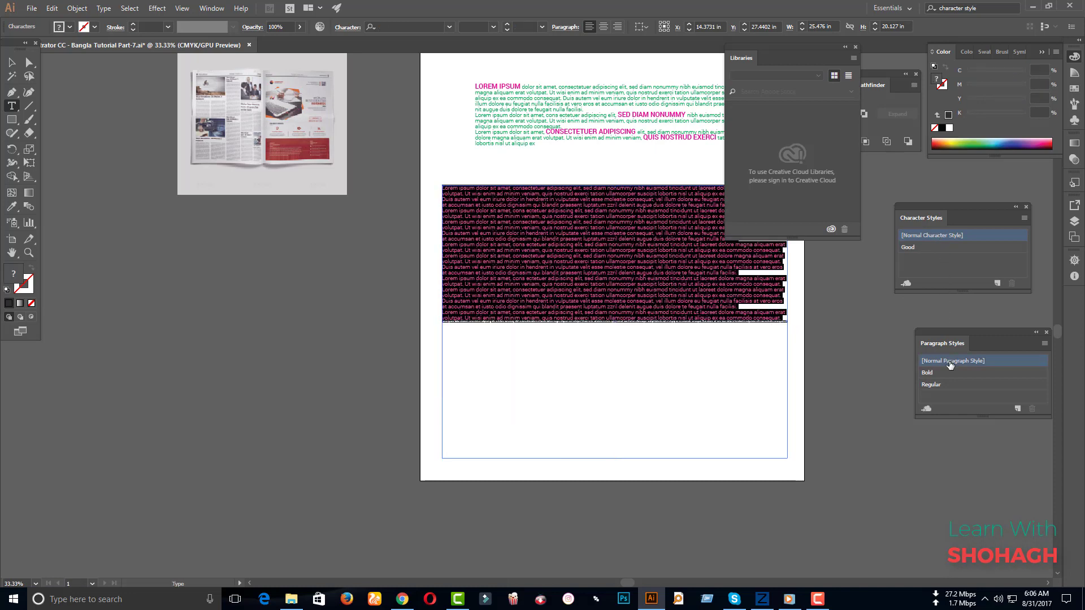
scroll(565, 237, up, 3)
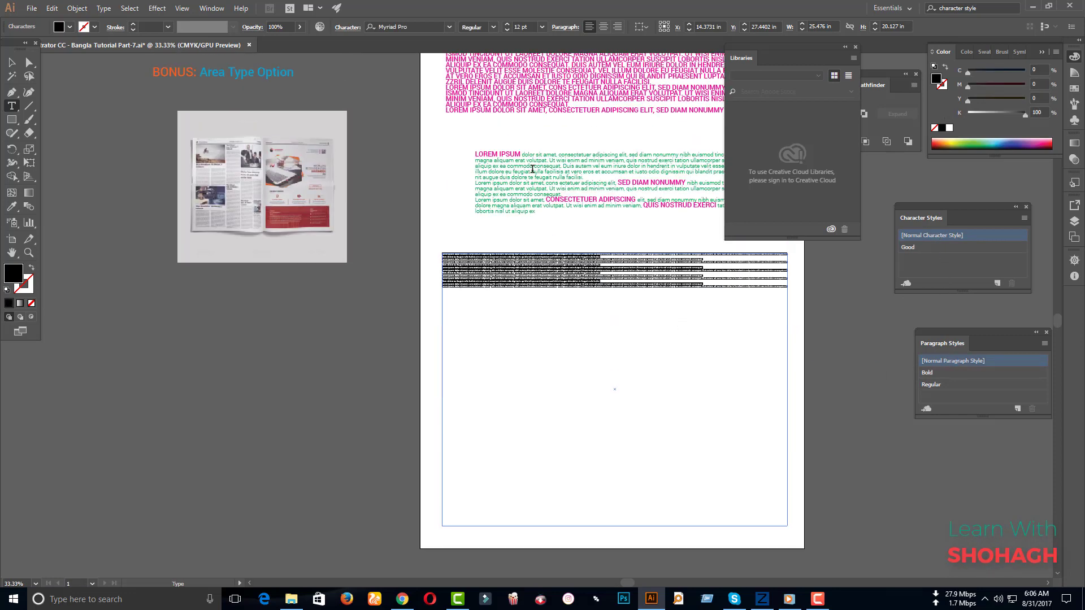
click(492, 157)
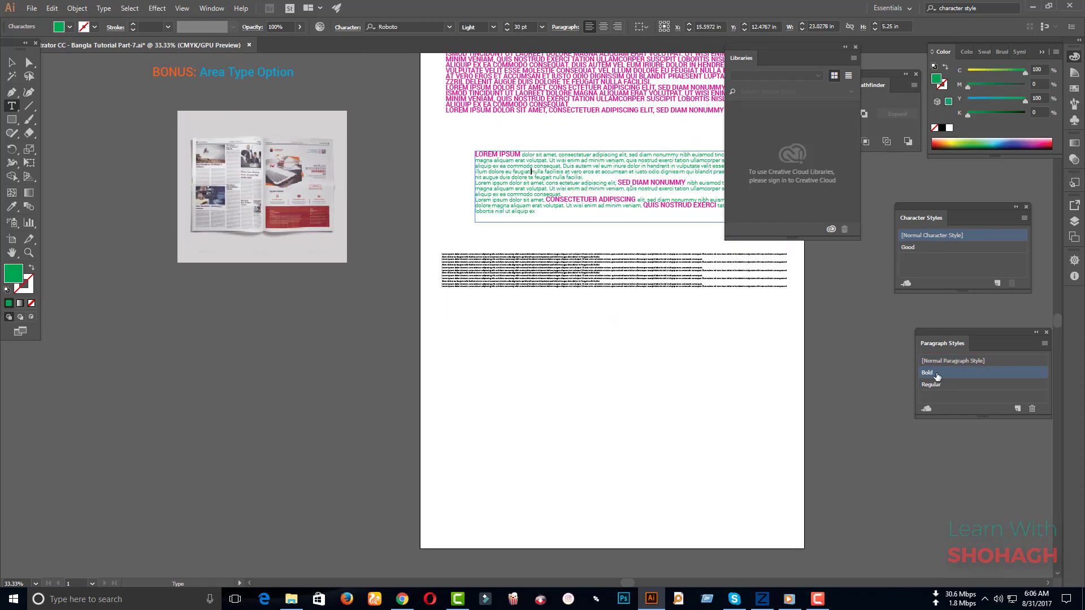
drag(545, 216, 427, 134)
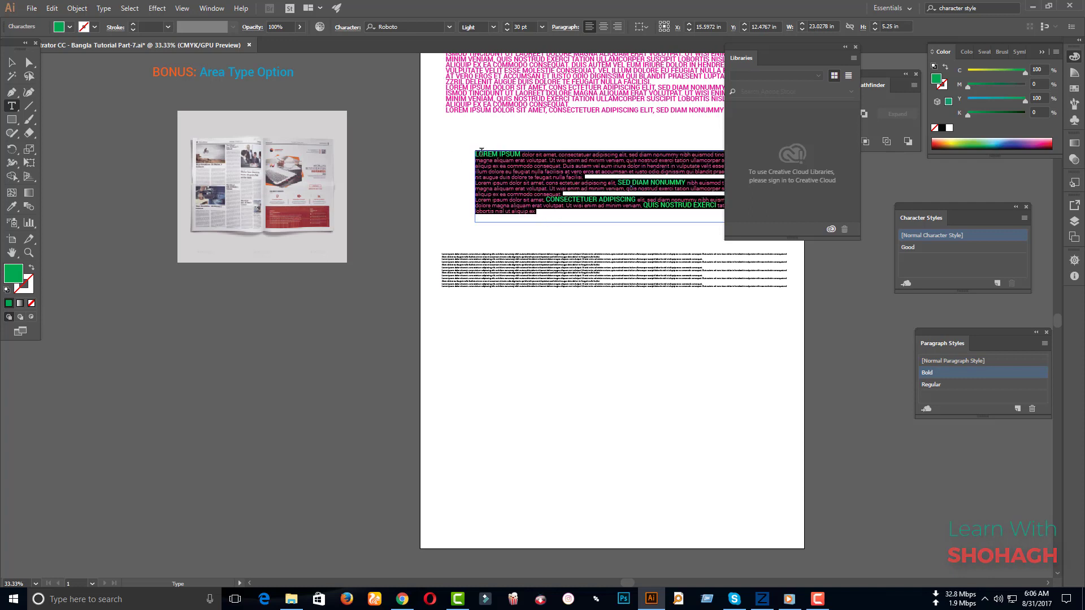
click(949, 360)
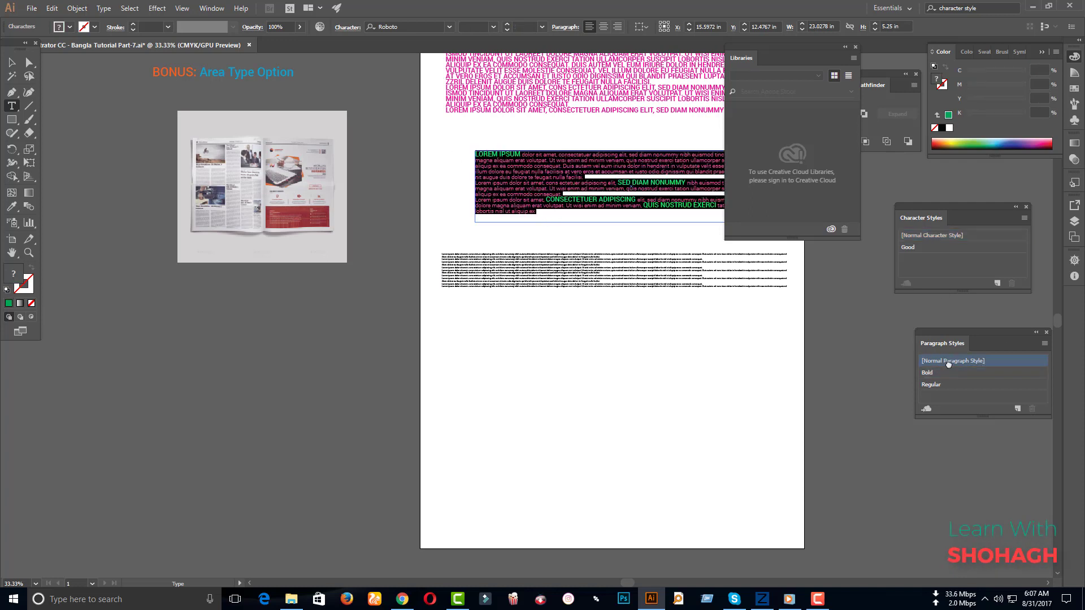
click(933, 235)
click(604, 156)
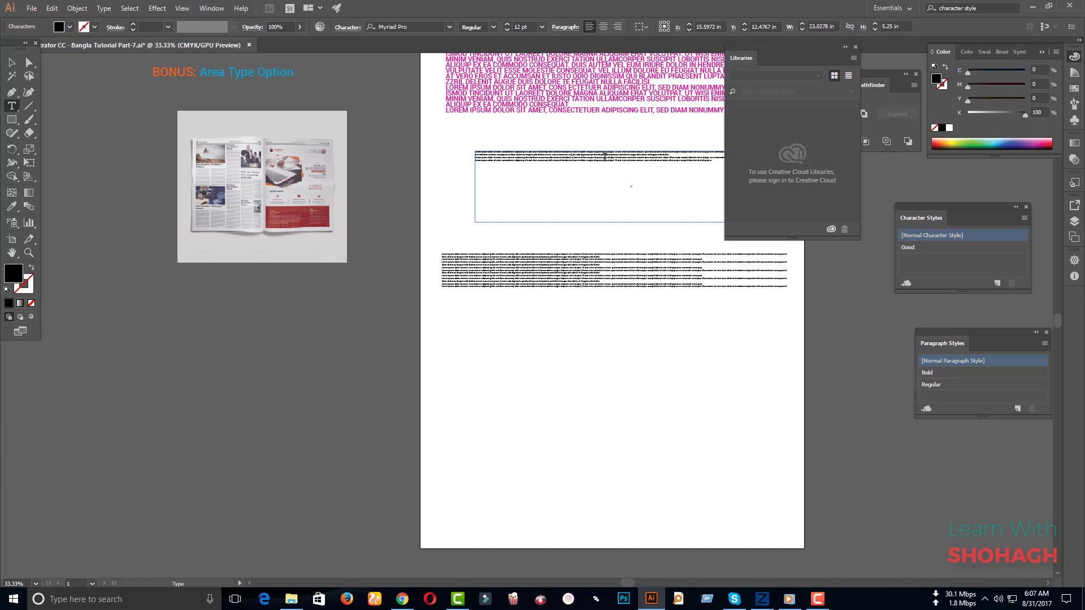
- Apply the Good character style to the new text box, making it pink capitals
drag(718, 162, 447, 134)
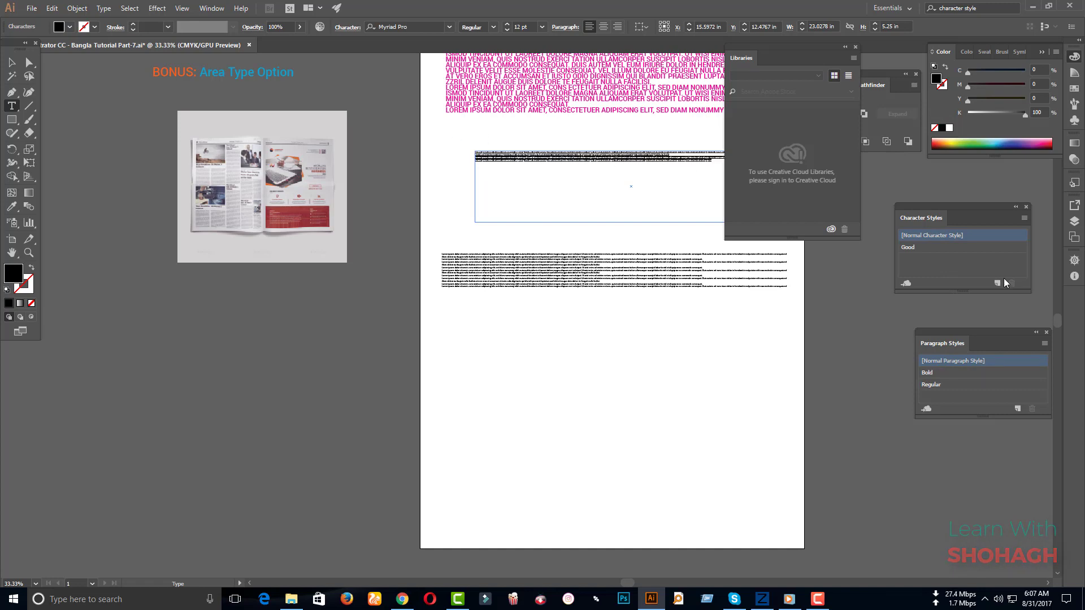
click(932, 247)
click(580, 166)
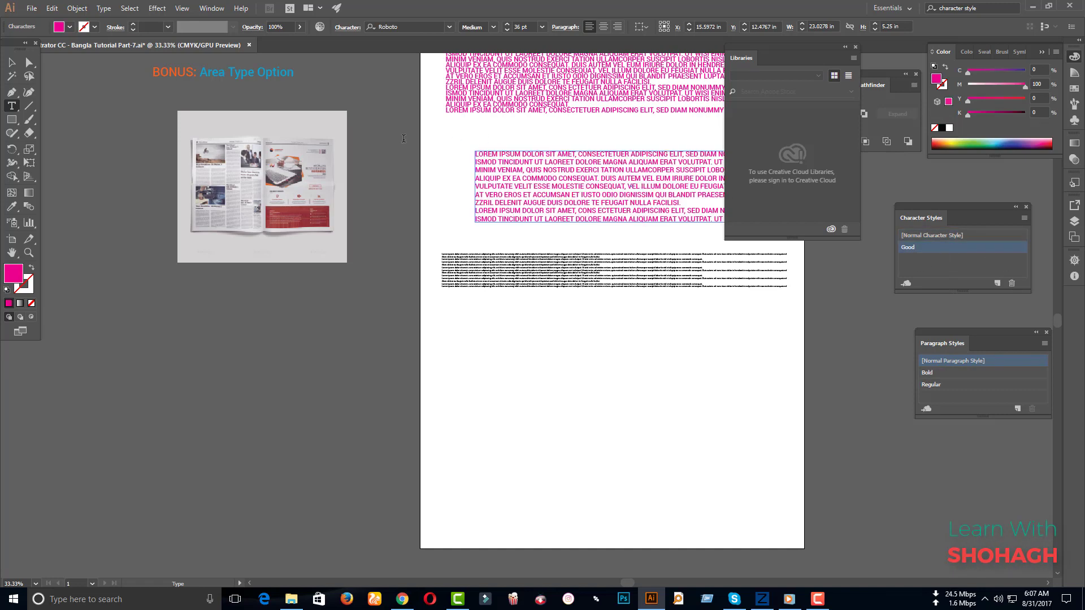
click(12, 62)
click(538, 322)
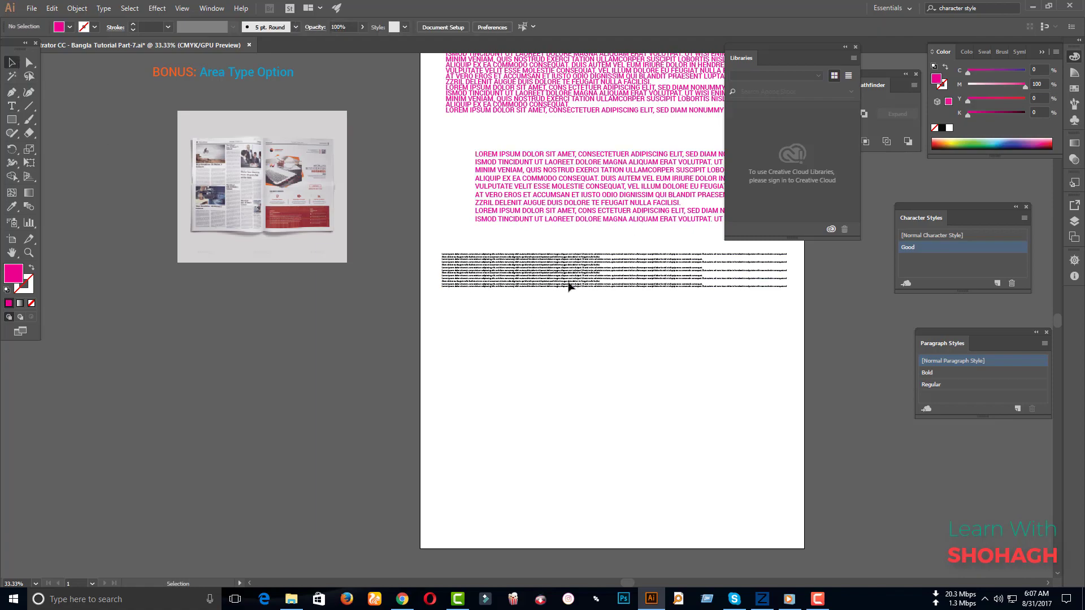
scroll(569, 284, up, 3)
scroll(533, 296, down, 1)
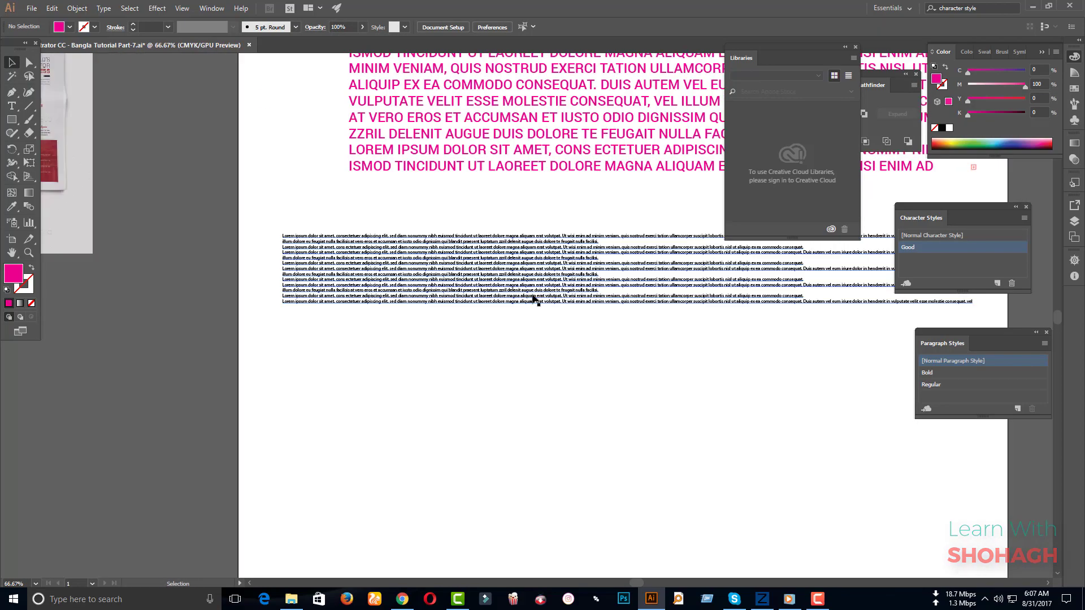
- Enter the large frame and select all of its body text
double_click(556, 258)
scroll(414, 292, down, 2)
scroll(414, 292, up, 2)
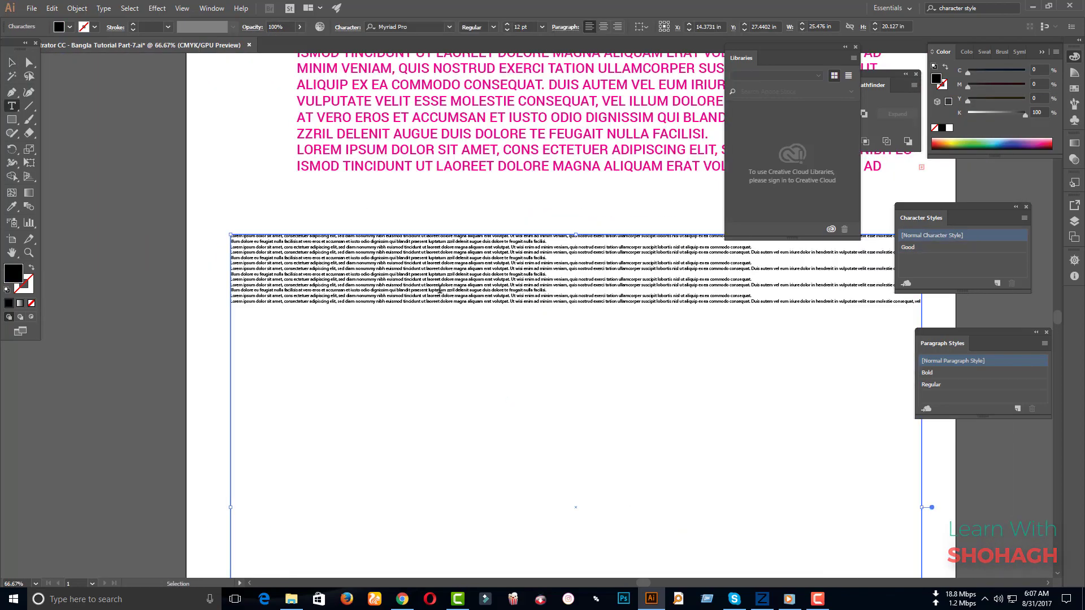
key(ctrl+a)
click(446, 295)
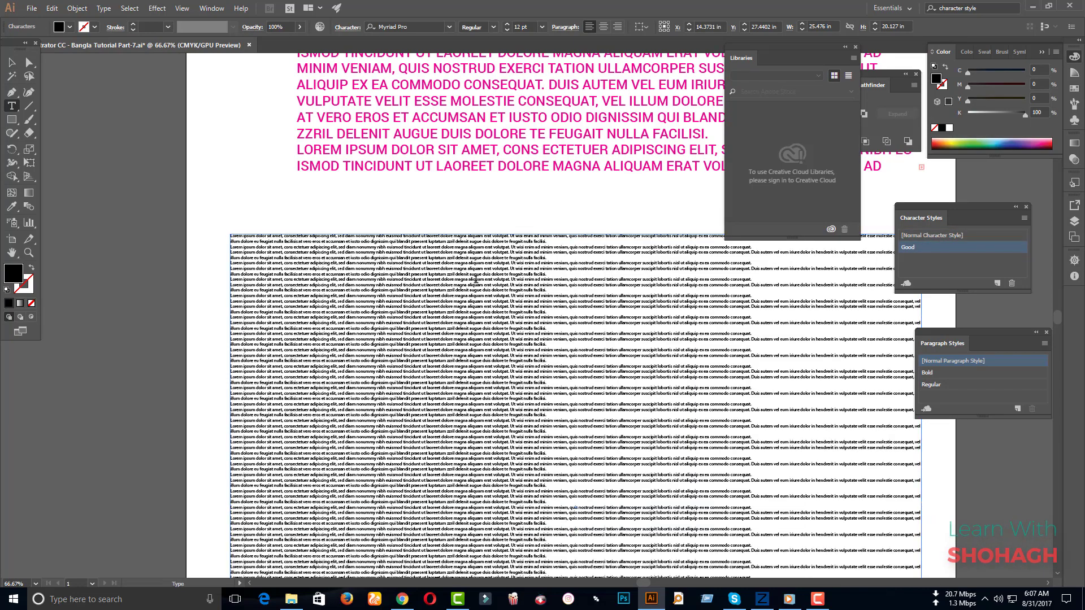
scroll(480, 282, down, 3)
key(Escape)
scroll(485, 285, down, 1)
scroll(489, 289, down, 1)
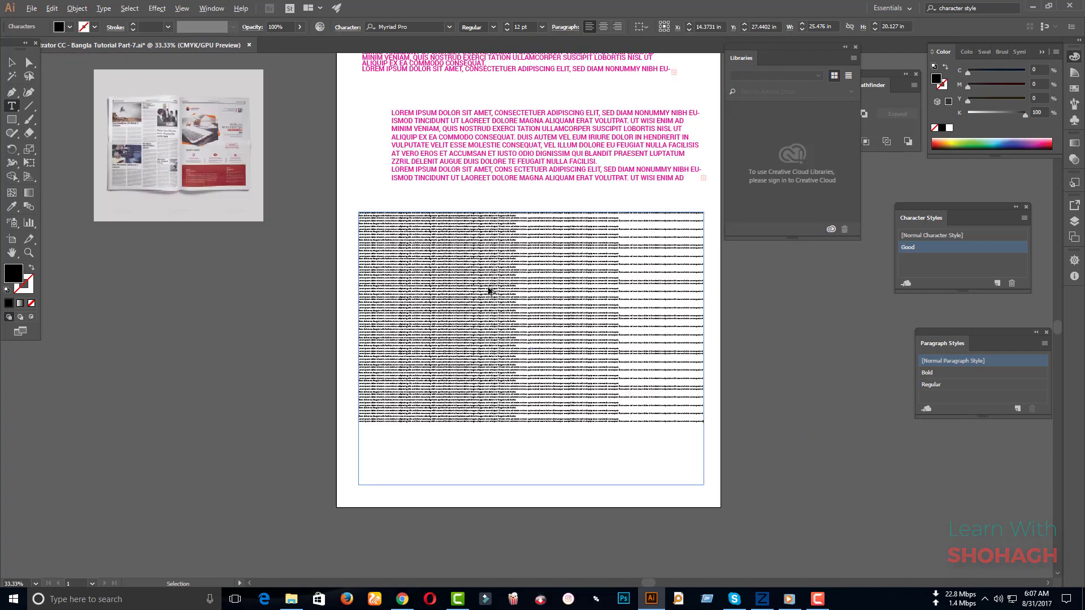
scroll(490, 291, up, 1)
- Restyle all the frame's body text as 18 pt Roboto
double_click(490, 290)
key(ctrl+a)
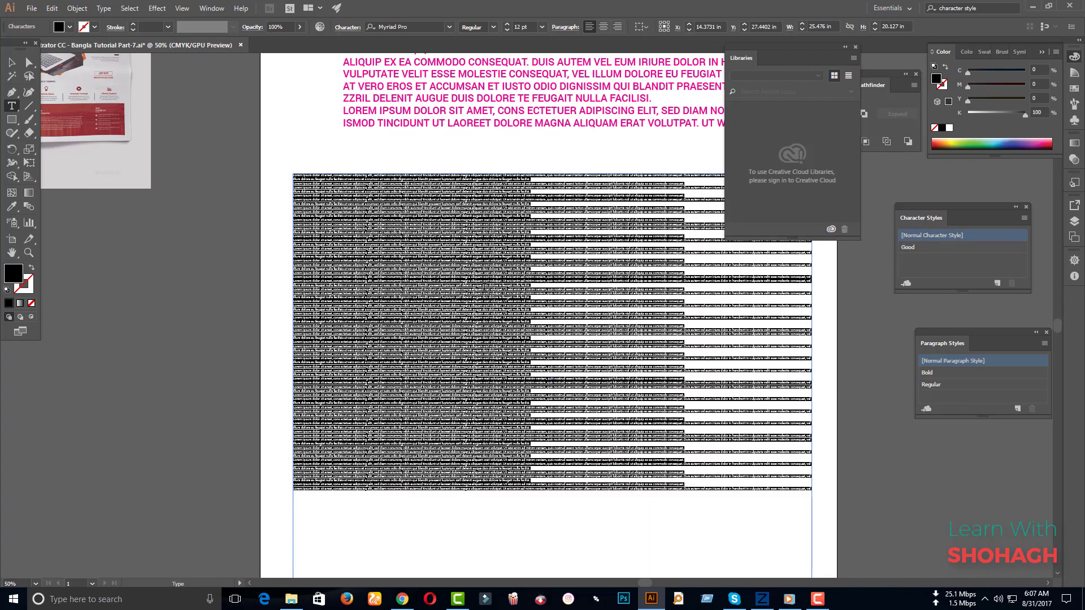
key(ctrl+shift+a)
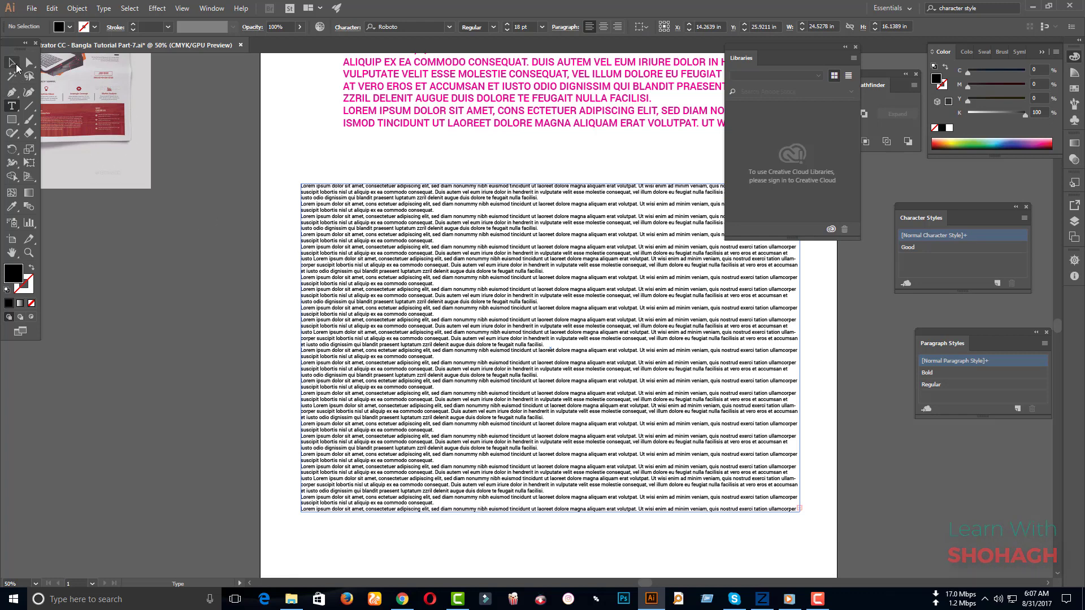
key(Escape)
click(202, 431)
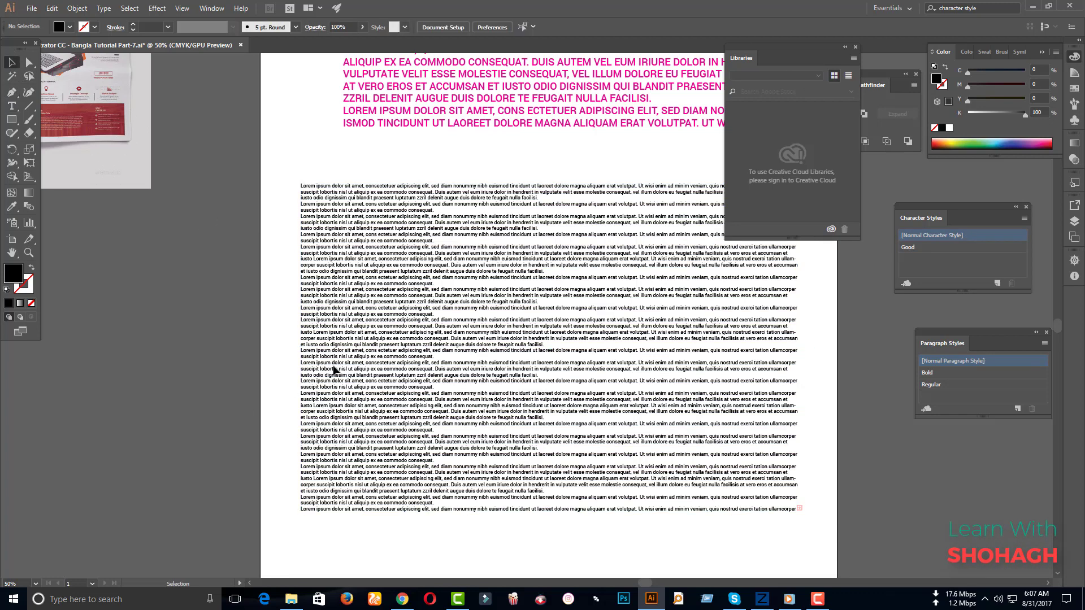
click(103, 8)
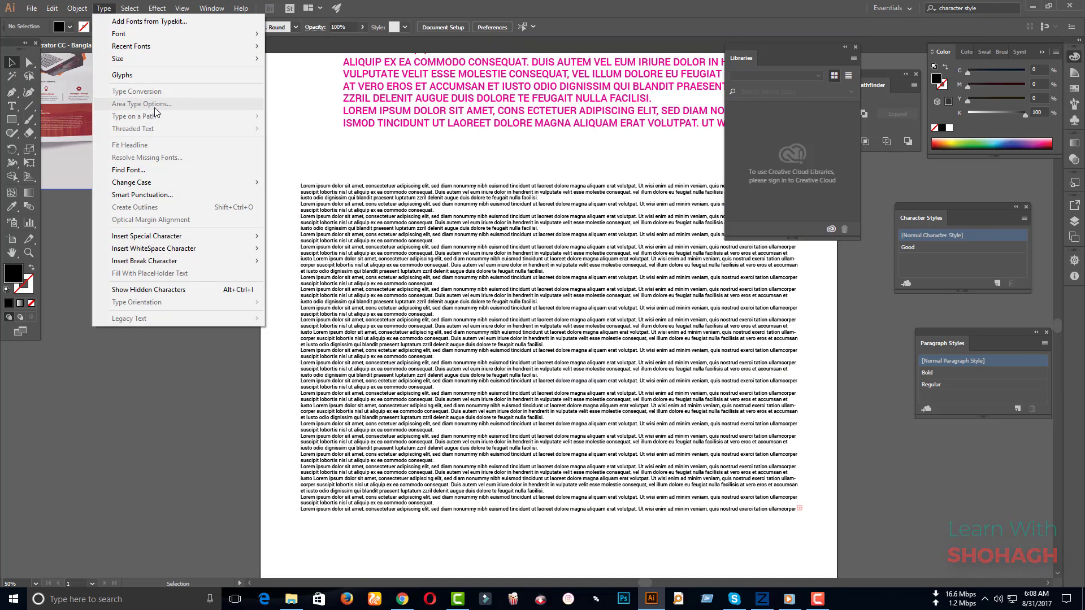
- Select the lorem ipsum text frame and check the Type menu without running a command
click(417, 242)
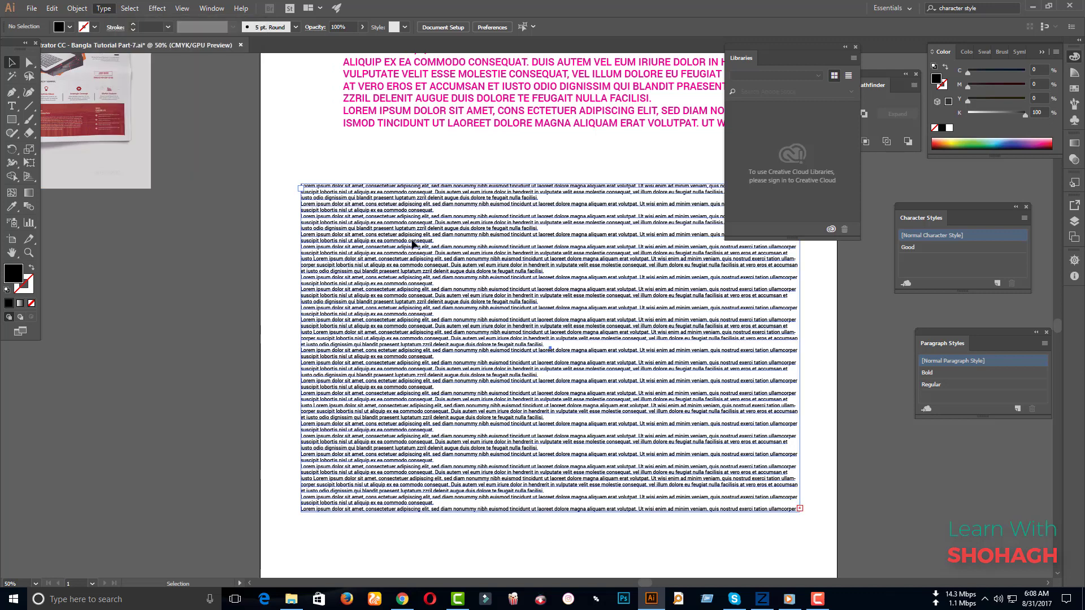
click(104, 8)
click(261, 395)
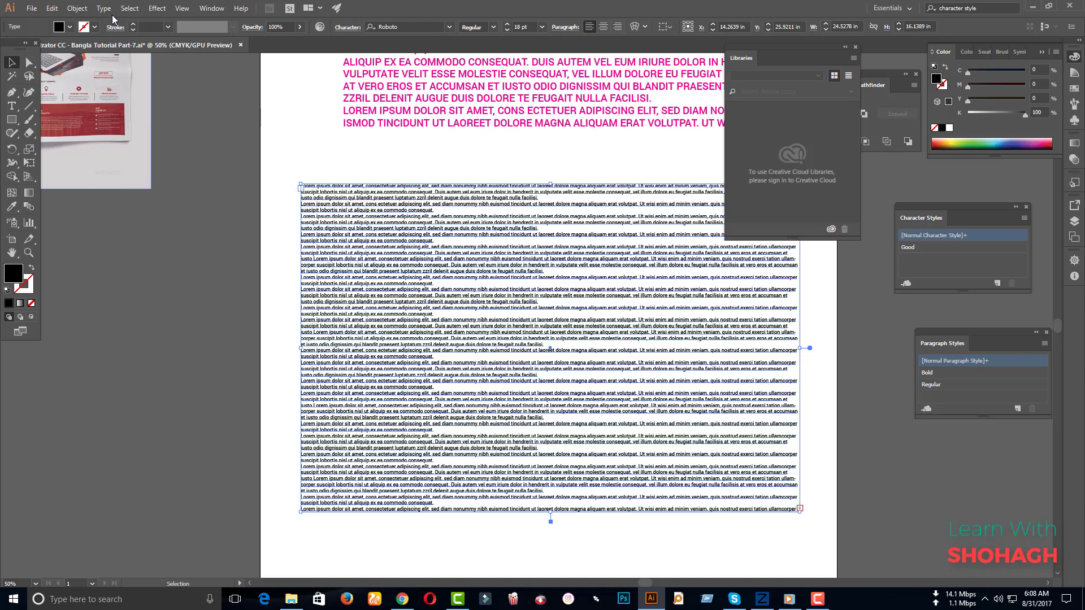
- Pan over to inspect the pasted newspaper spread image up close
scroll(479, 260, down, 1)
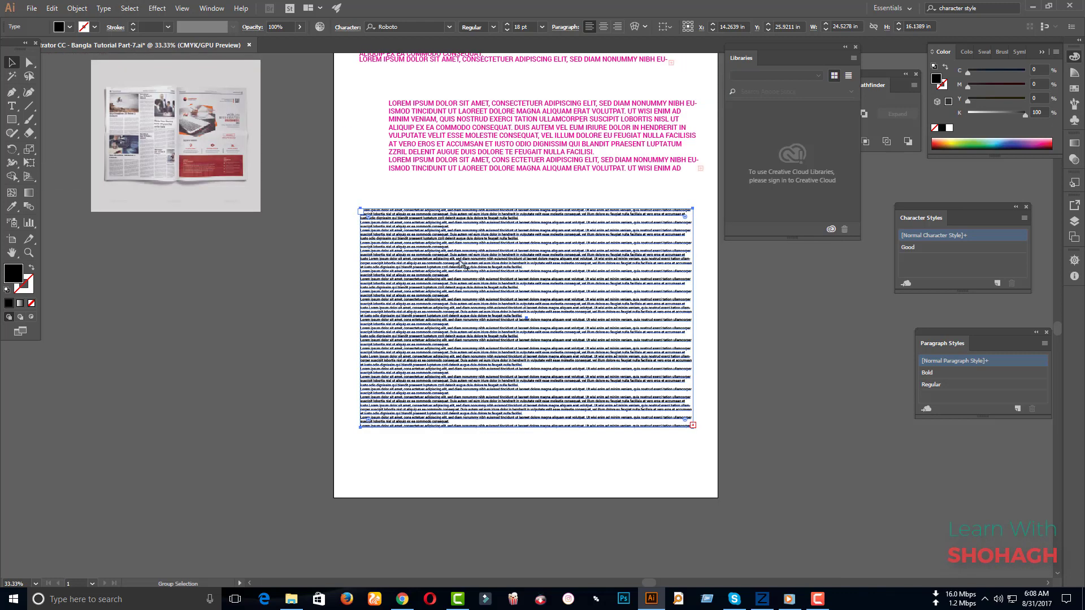
scroll(133, 140, up, 3)
drag(117, 112, 279, 309)
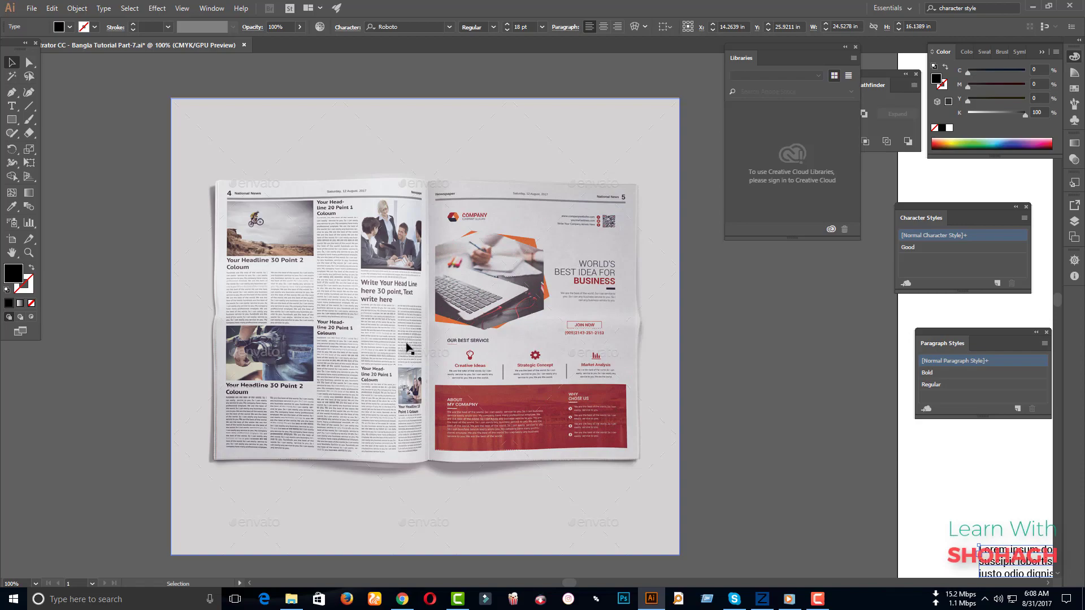
scroll(658, 363, down, 10)
scroll(394, 367, down, 5)
scroll(449, 335, down, 1)
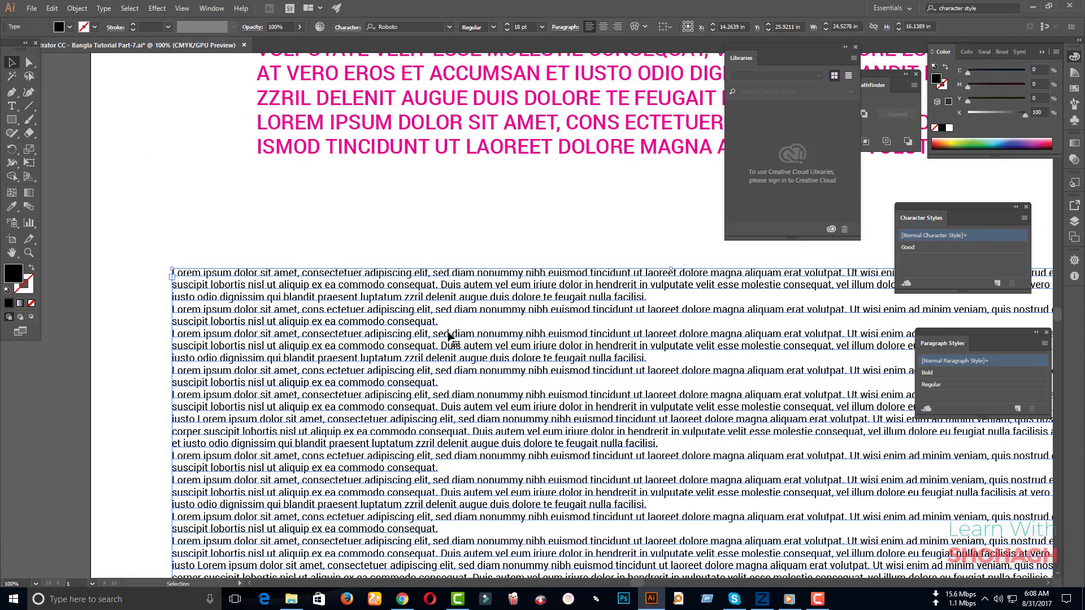
scroll(449, 335, down, 1)
click(103, 8)
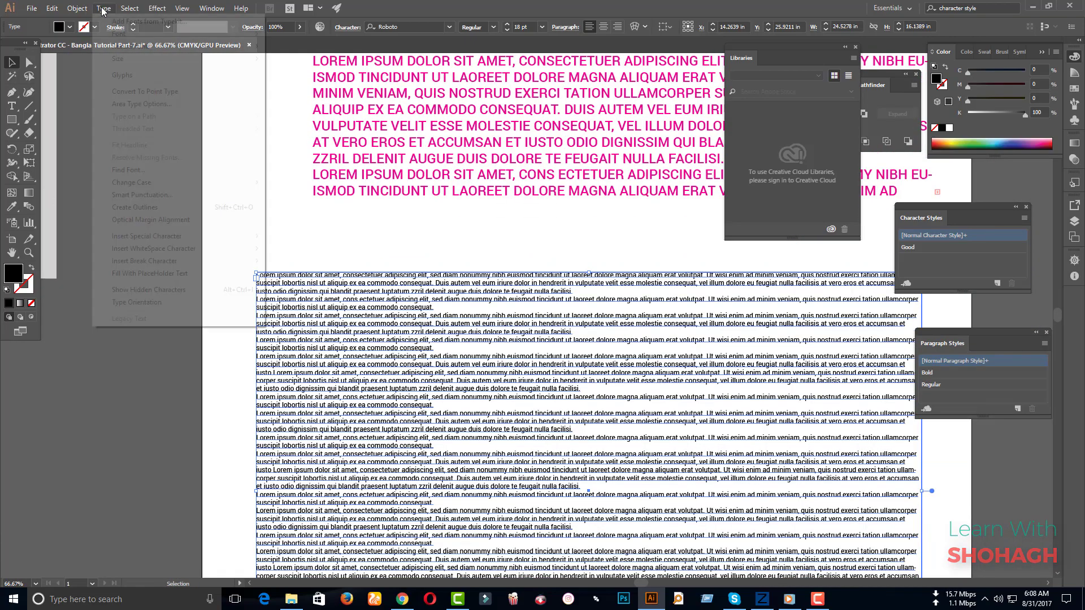
- Split the lorem ipsum frame into 8 rows with 0.25 in gutters, checking with Preview
click(141, 104)
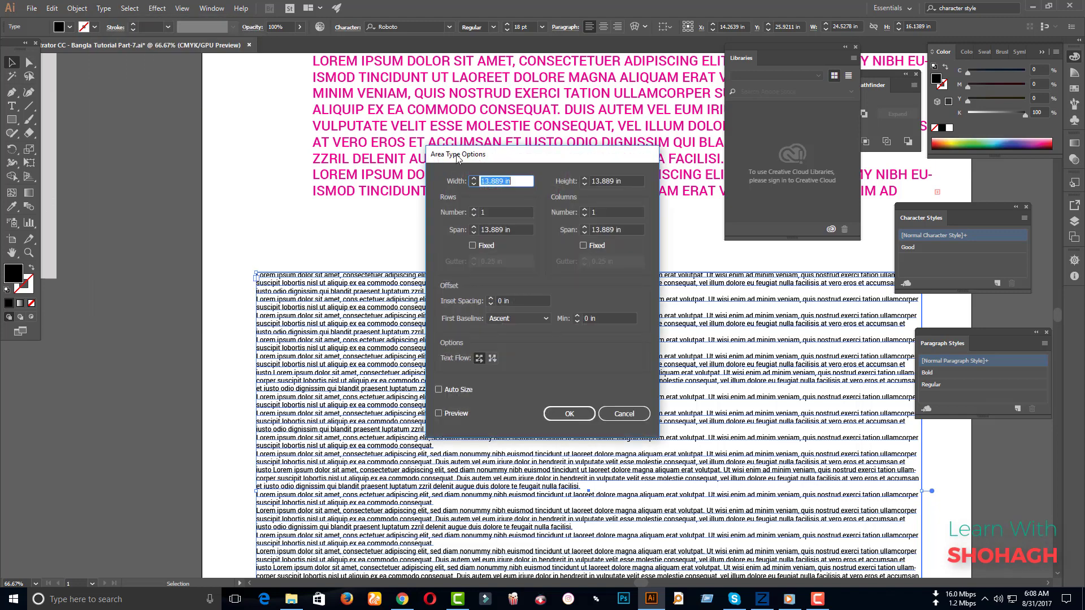
drag(457, 158, 144, 47)
click(127, 302)
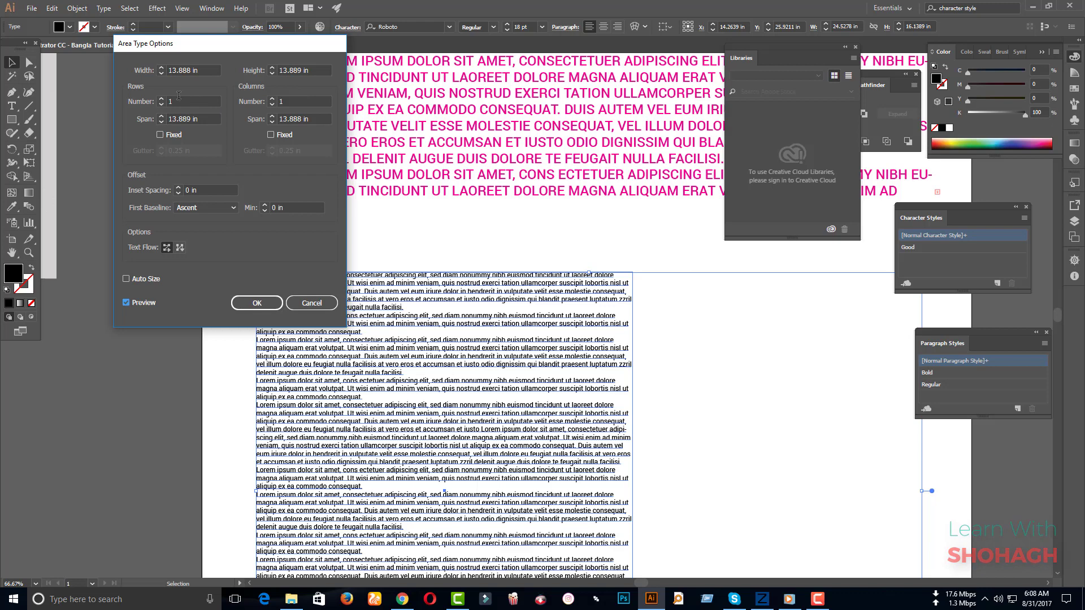
click(183, 101)
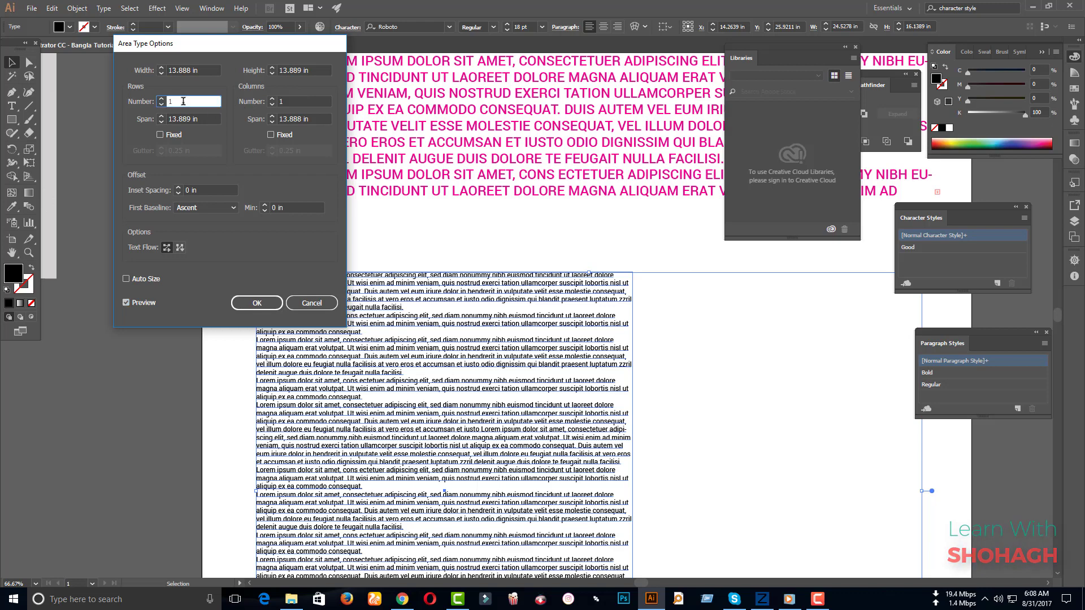
key(Up)
key(Up)
key(Up)
key(Up)
key(Up)
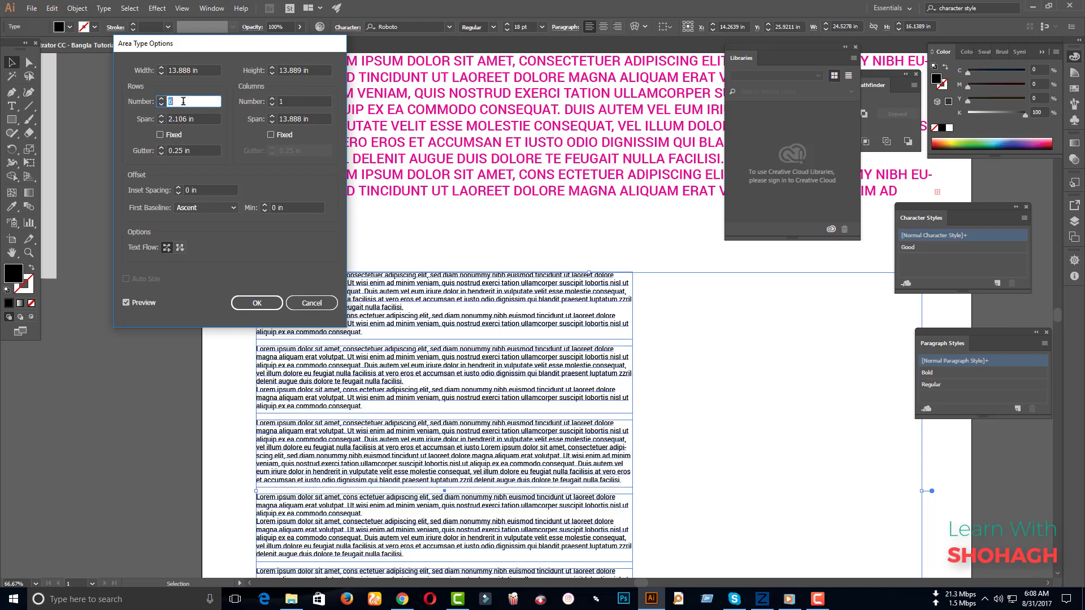
key(Up)
key(Up)
key(Up)
key(Up)
key(Down)
key(Down)
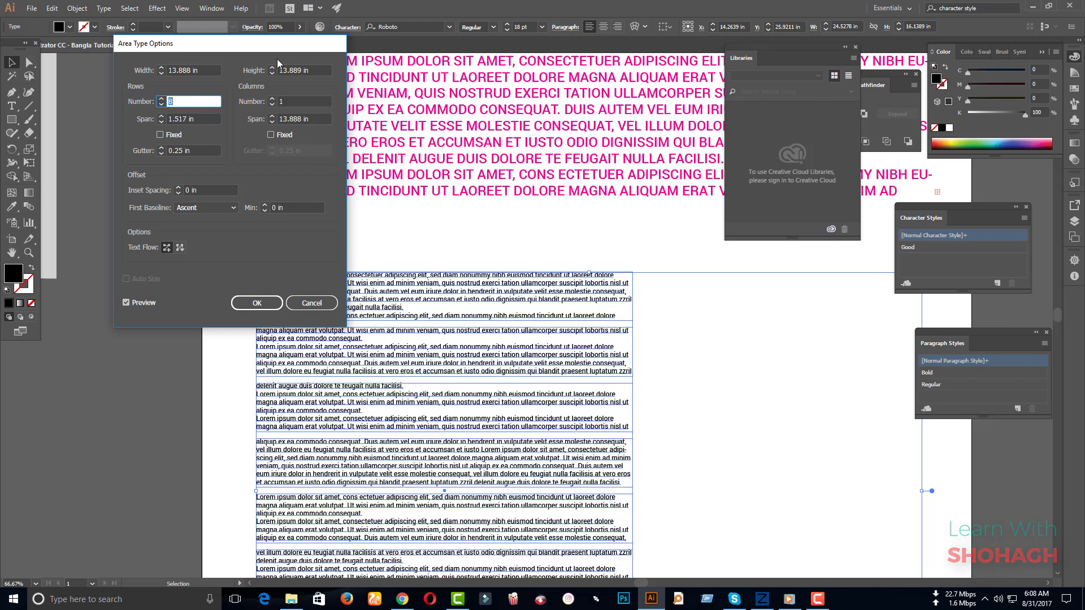
drag(262, 51, 937, 70)
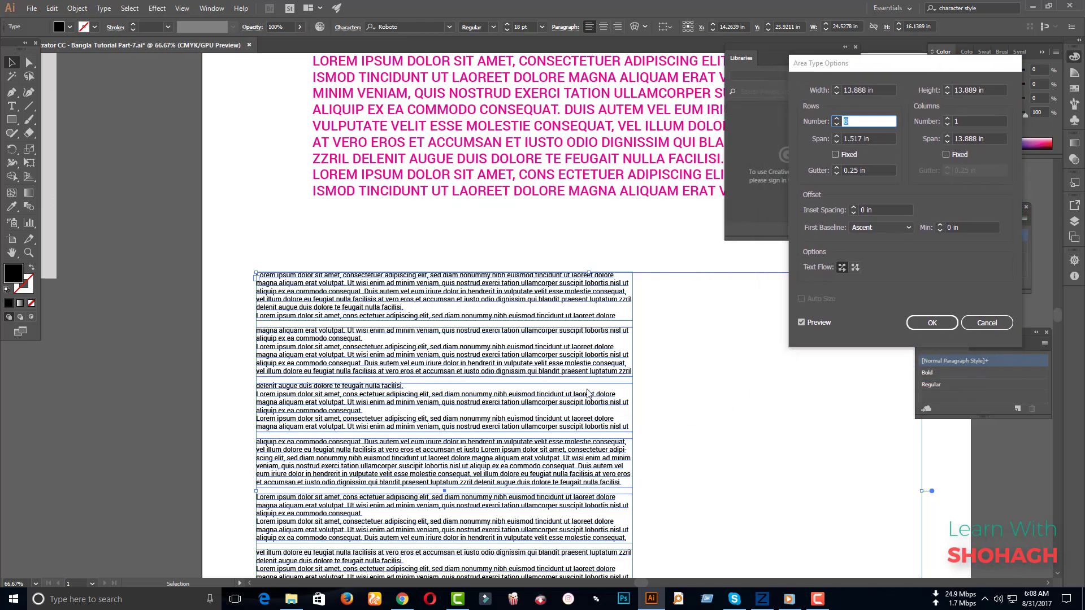
click(931, 322)
scroll(520, 365, down, 5)
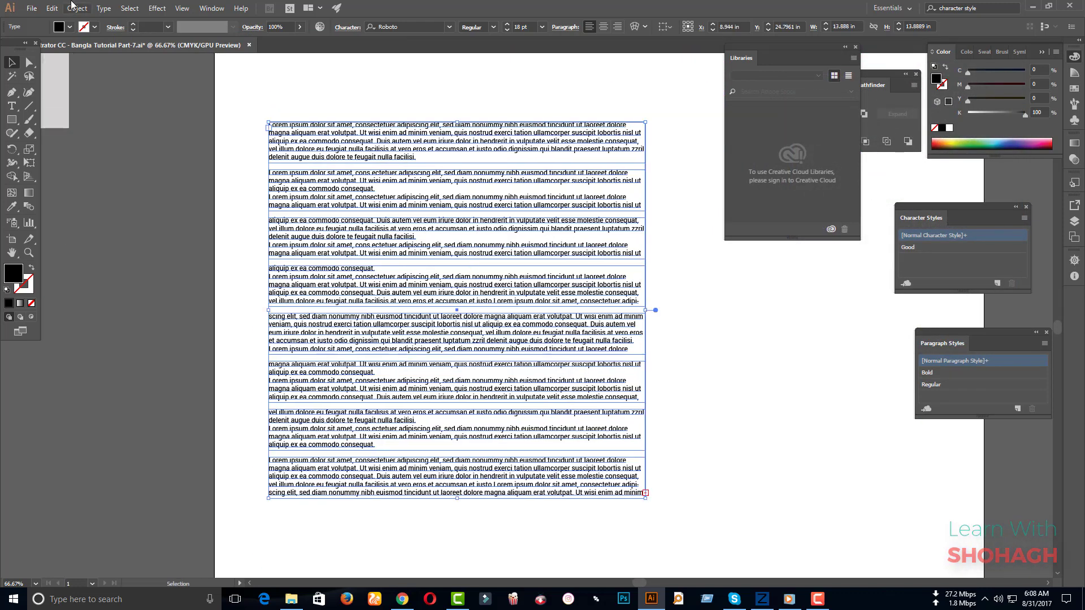
- Set the frame's Area Type Options to 2 columns, apply, and deselect the frame
click(103, 9)
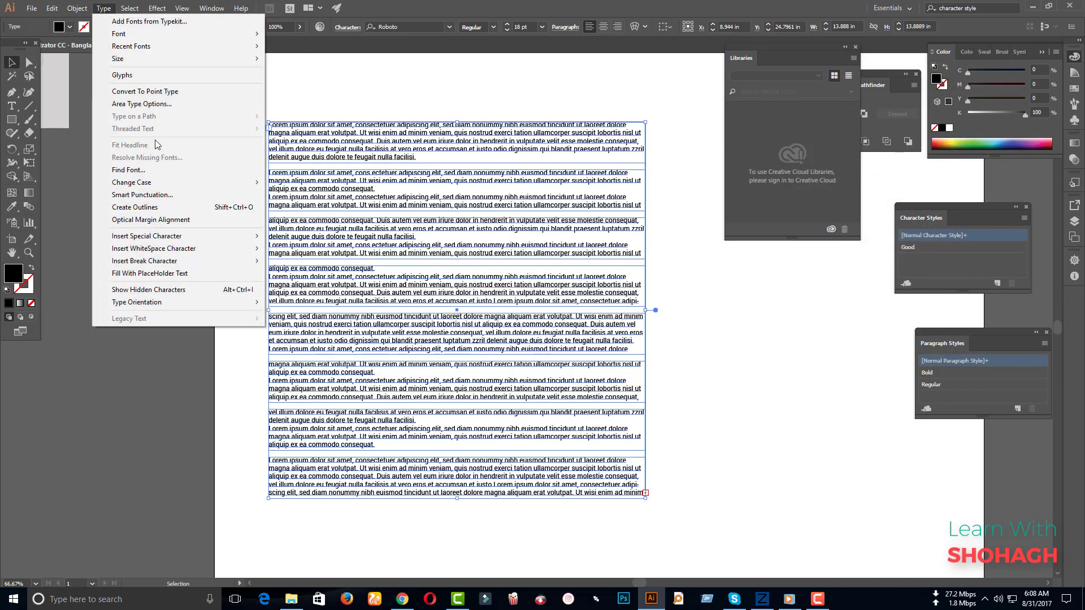
click(164, 104)
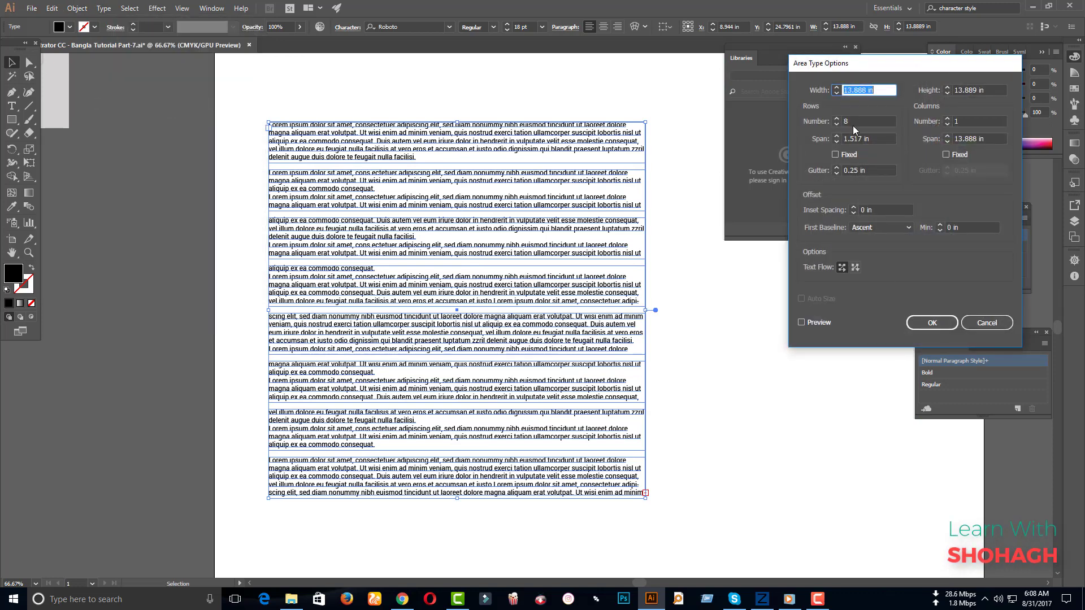
click(967, 121)
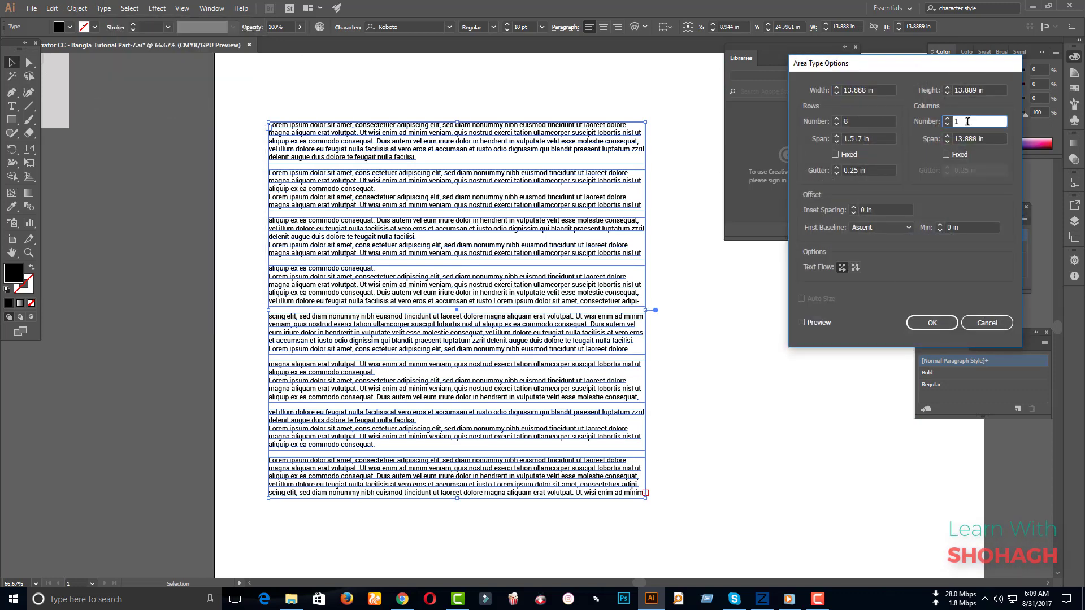
key(Up)
key(Up)
key(Up)
click(801, 322)
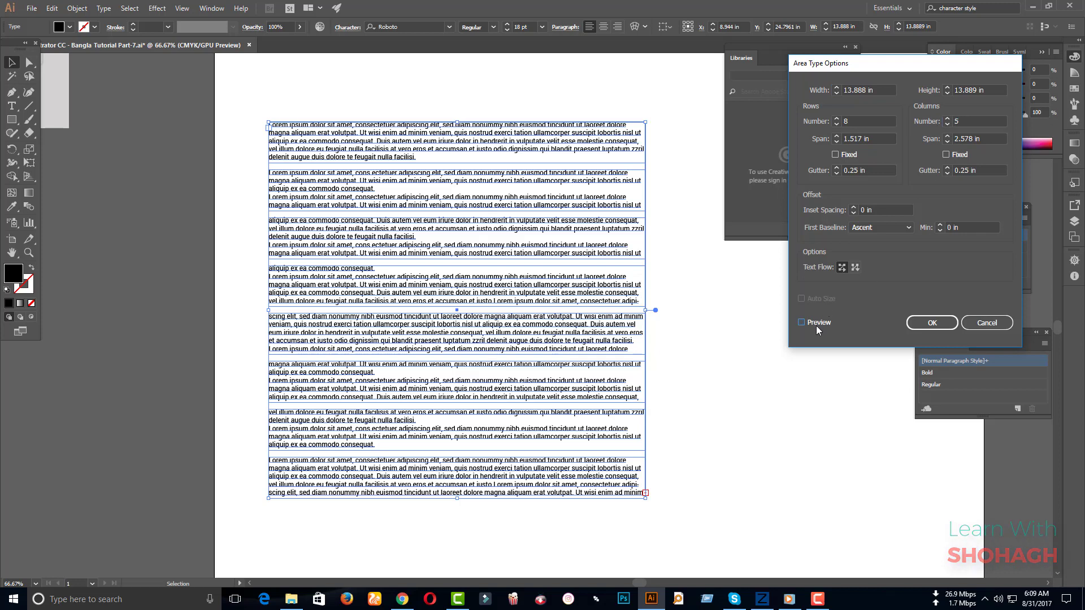
click(967, 122)
key(Down)
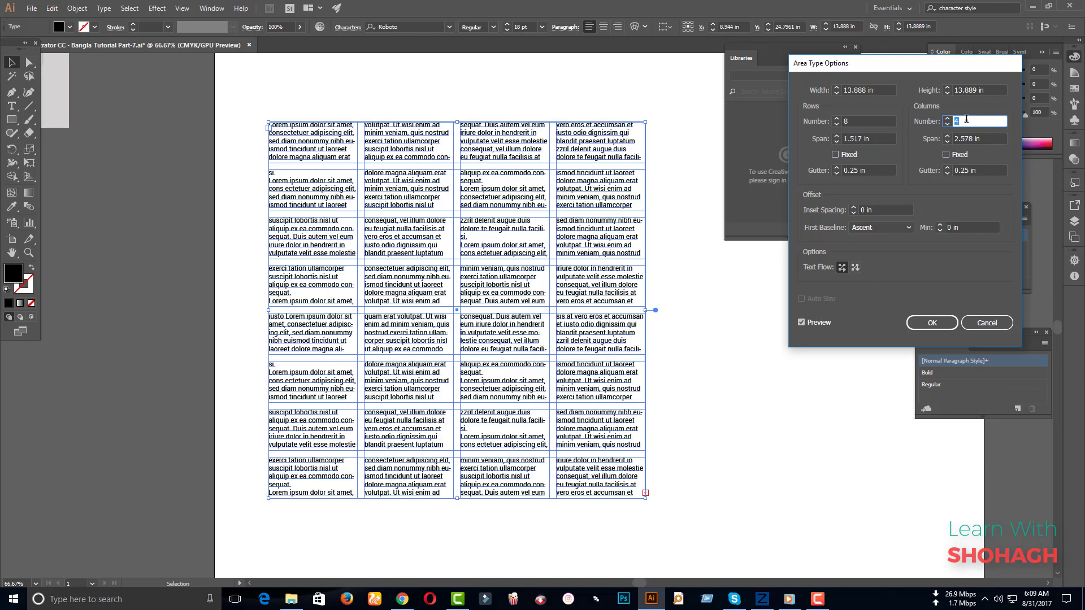
key(Down)
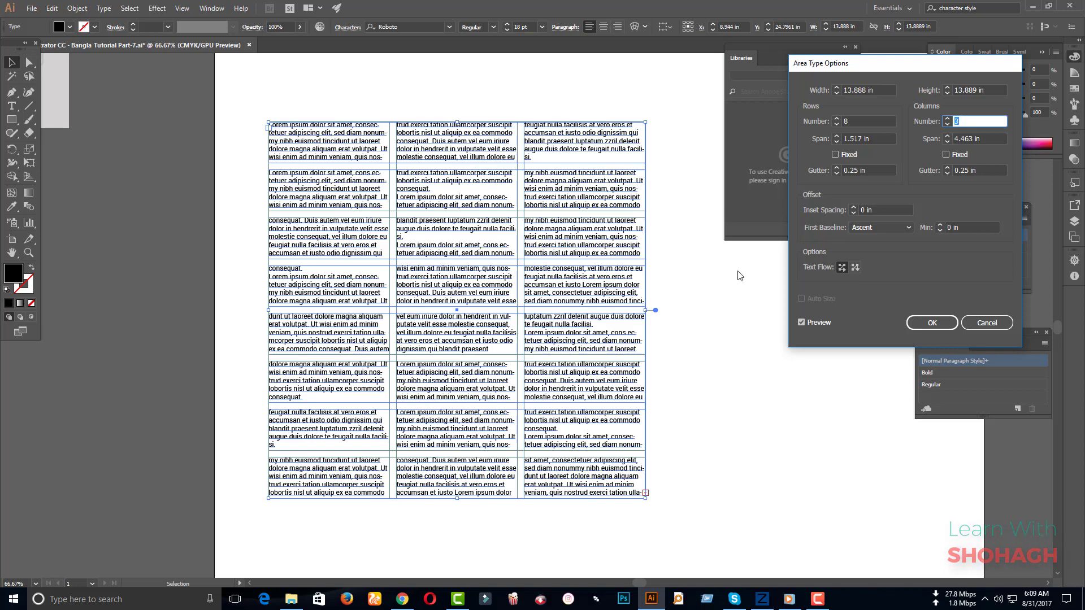
key(Down)
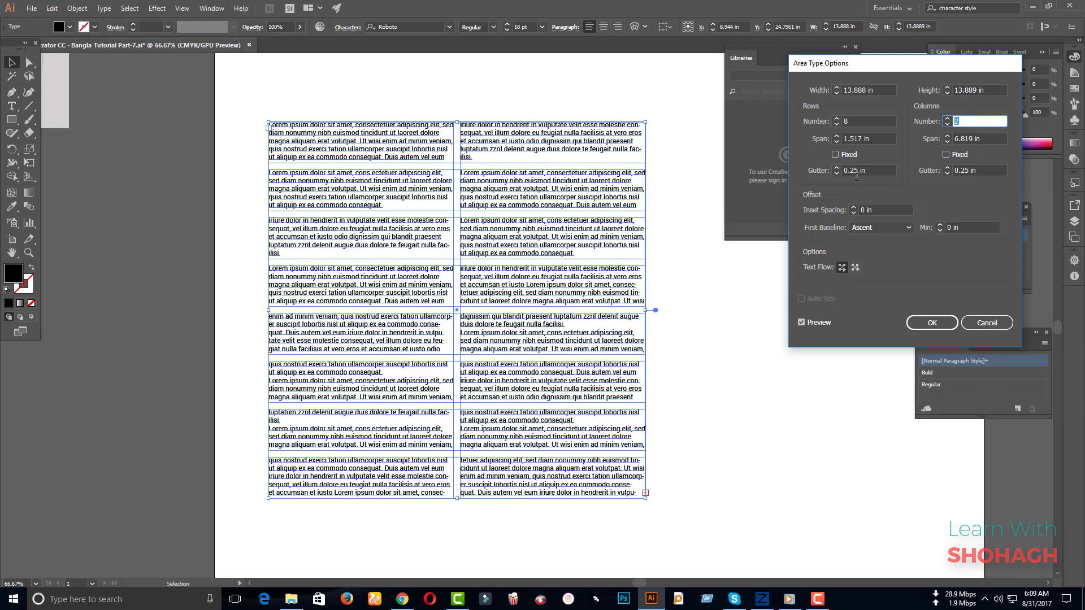
click(926, 321)
click(752, 353)
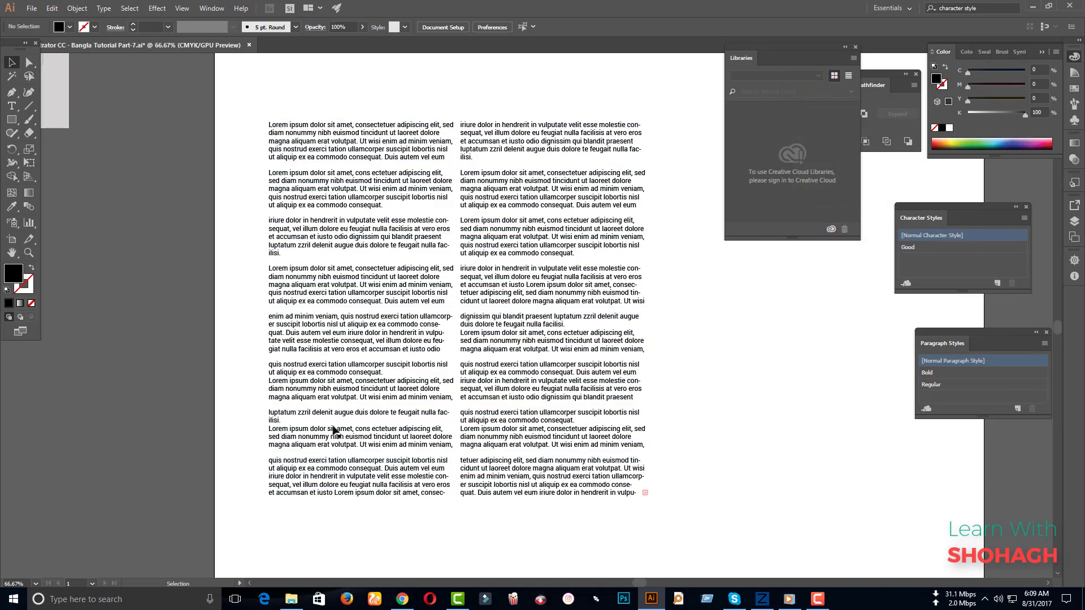
- Select the two-column lorem ipsum frame and reopen its Area Type Options
click(314, 291)
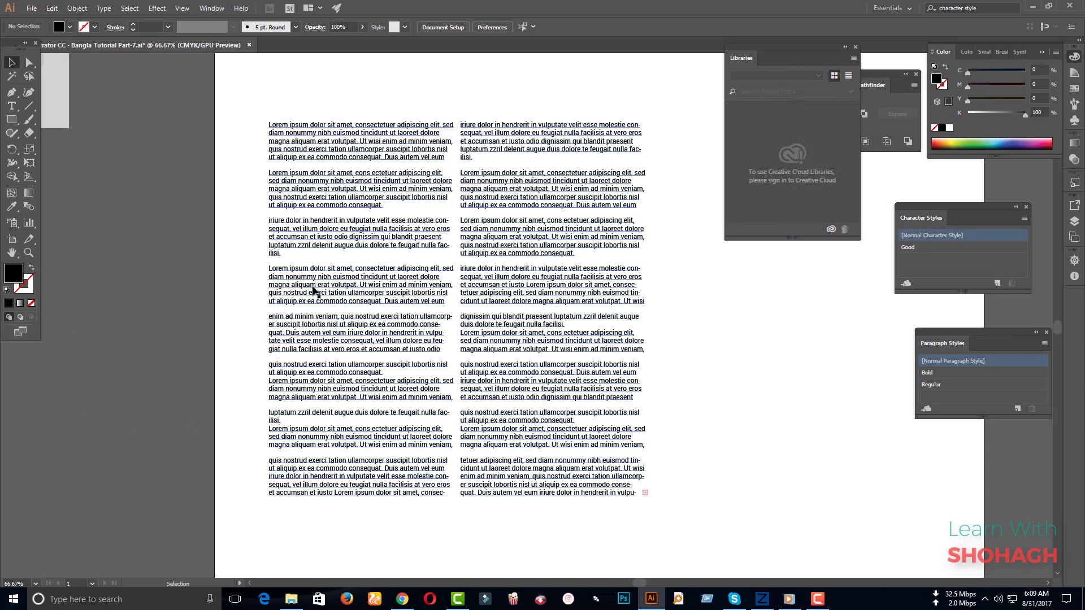
click(77, 7)
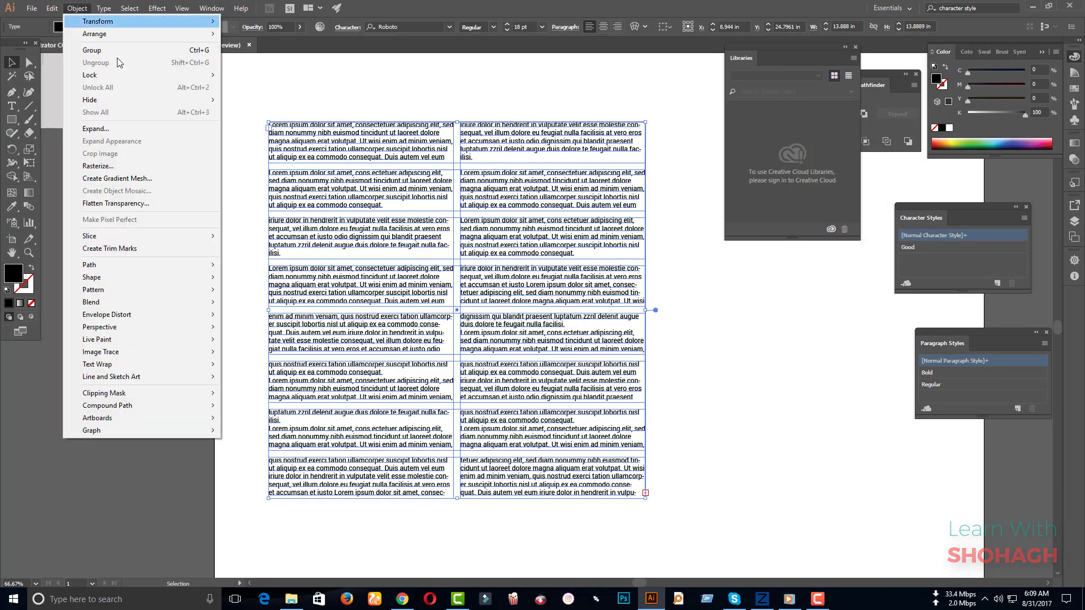
click(156, 105)
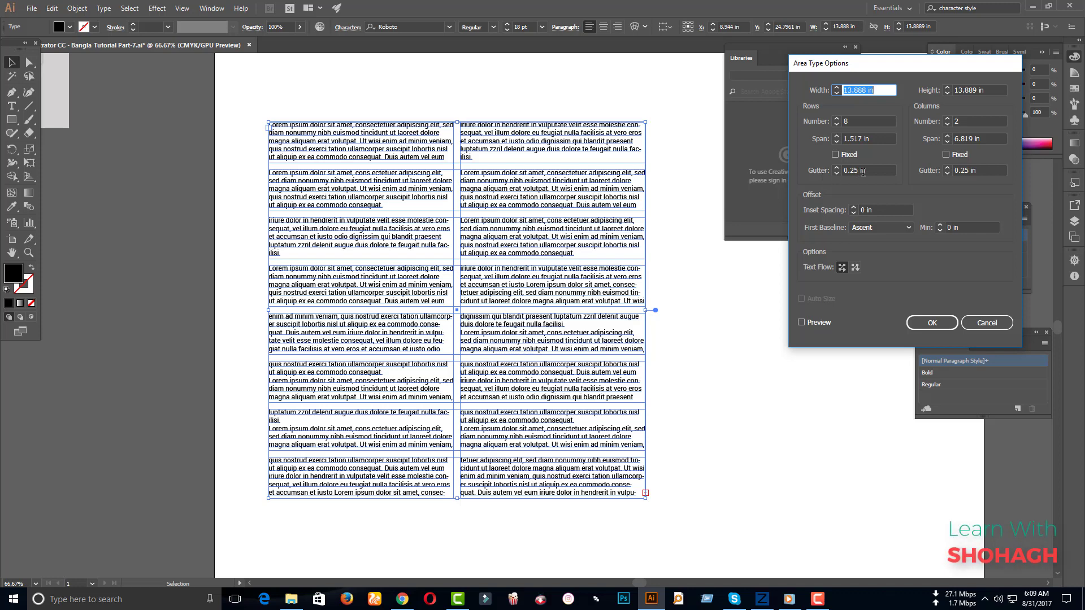
- Turn on Preview and widen the row gutter to 0.5 in
click(880, 169)
key(Up)
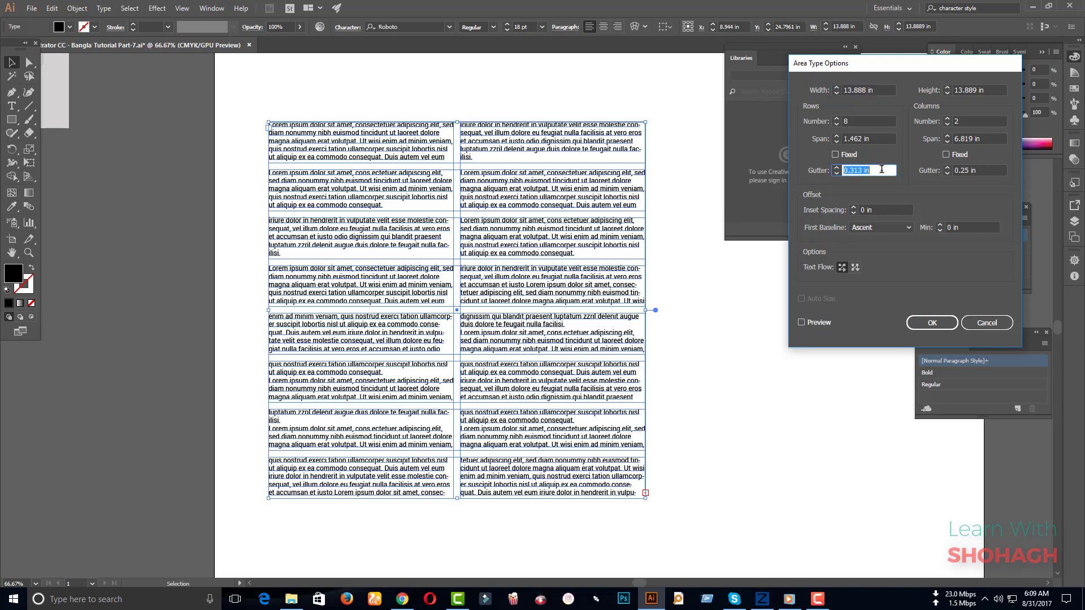
click(819, 323)
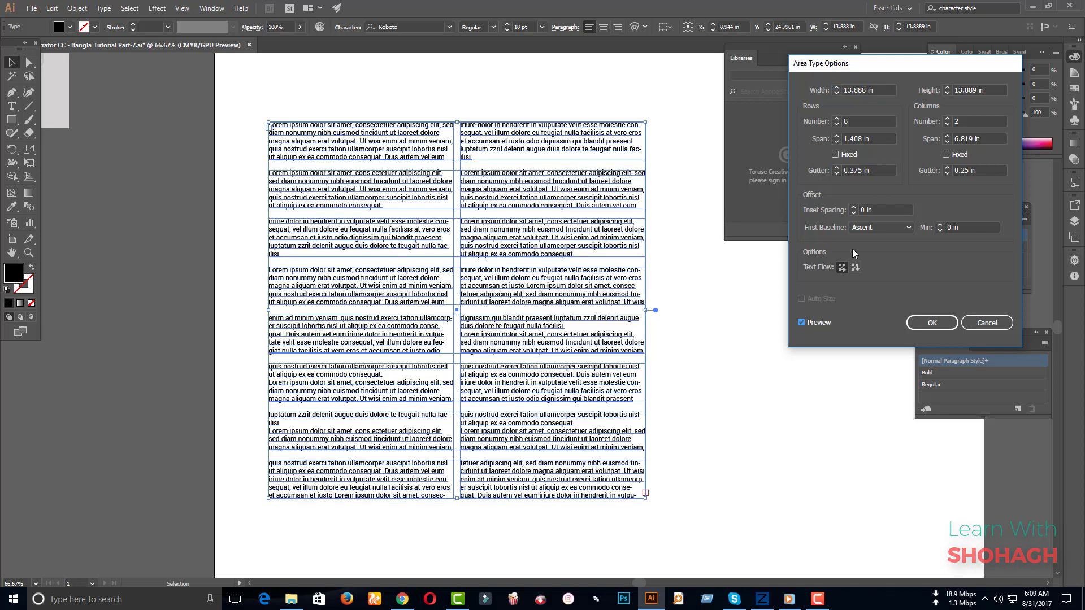
click(868, 169)
key(Up)
key(Up)
key(Up)
key(Up)
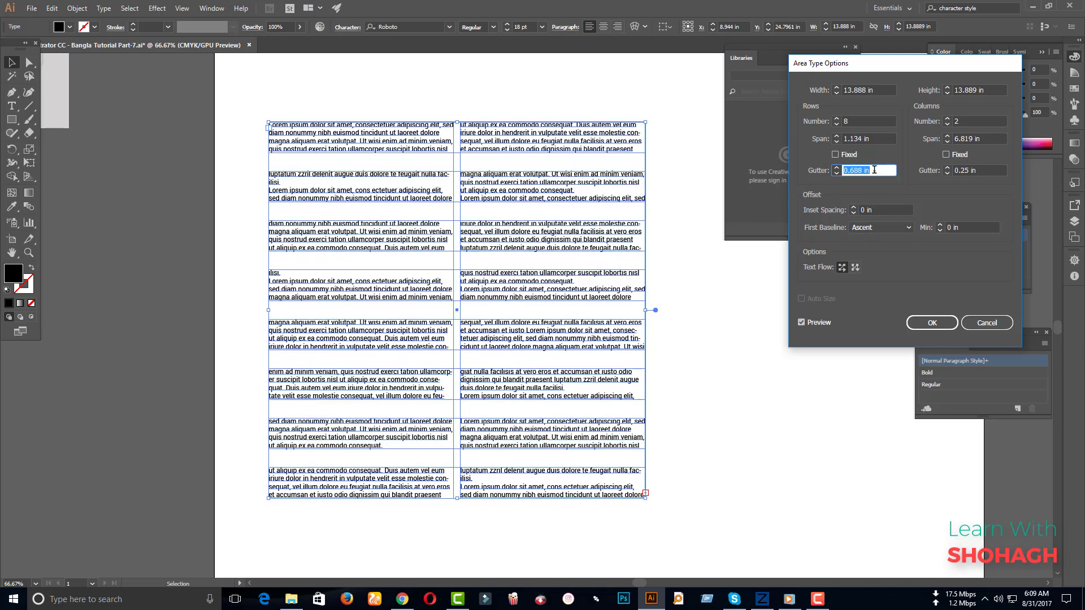
key(Up)
key(Up)
key(Up)
key(Down)
key(Down)
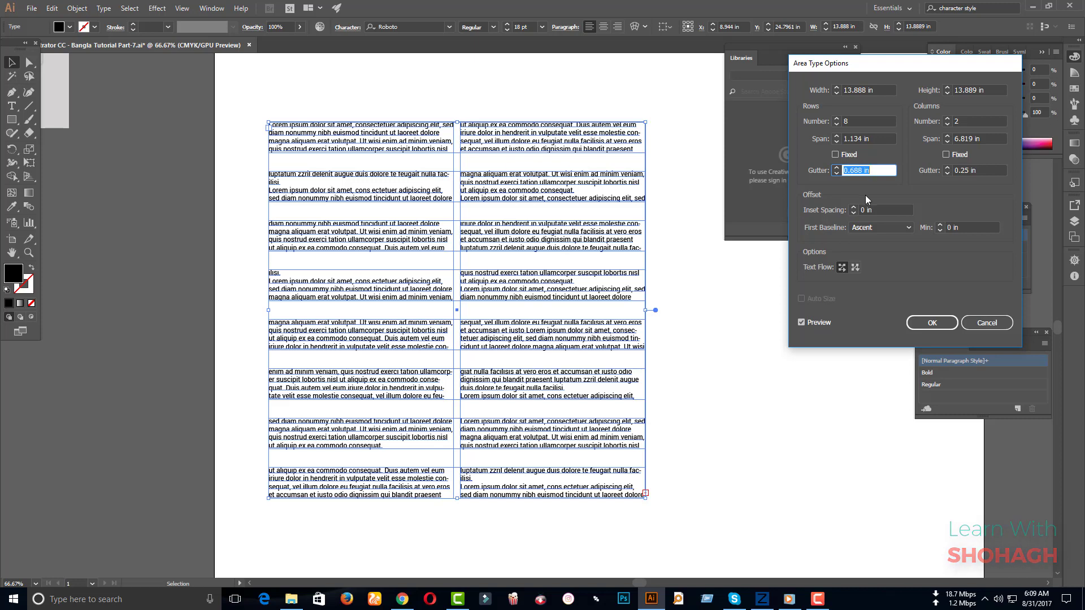
text(0.)
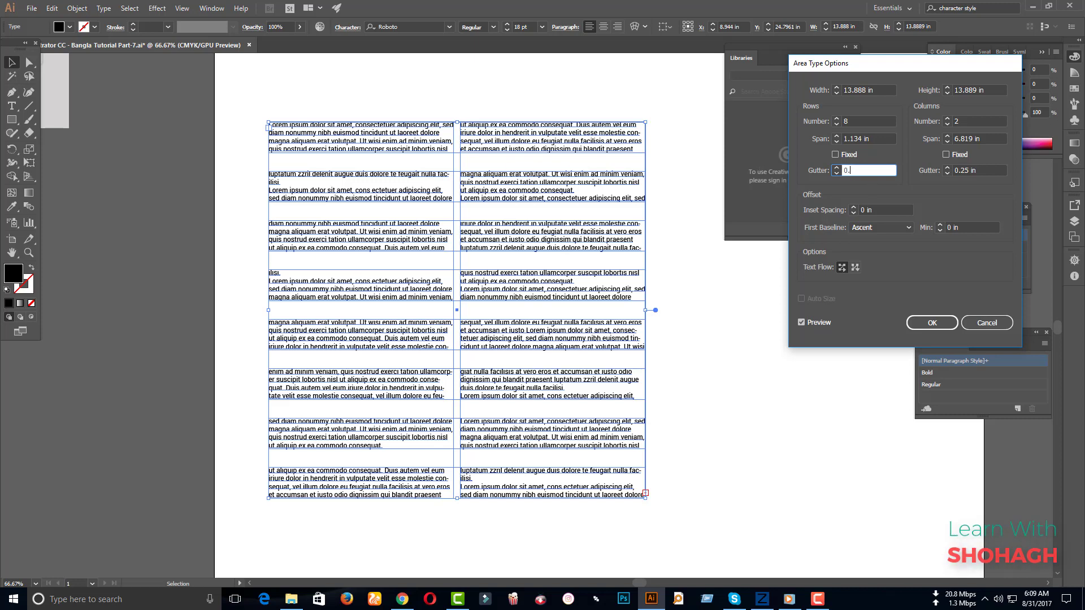
text(25)
click(976, 172)
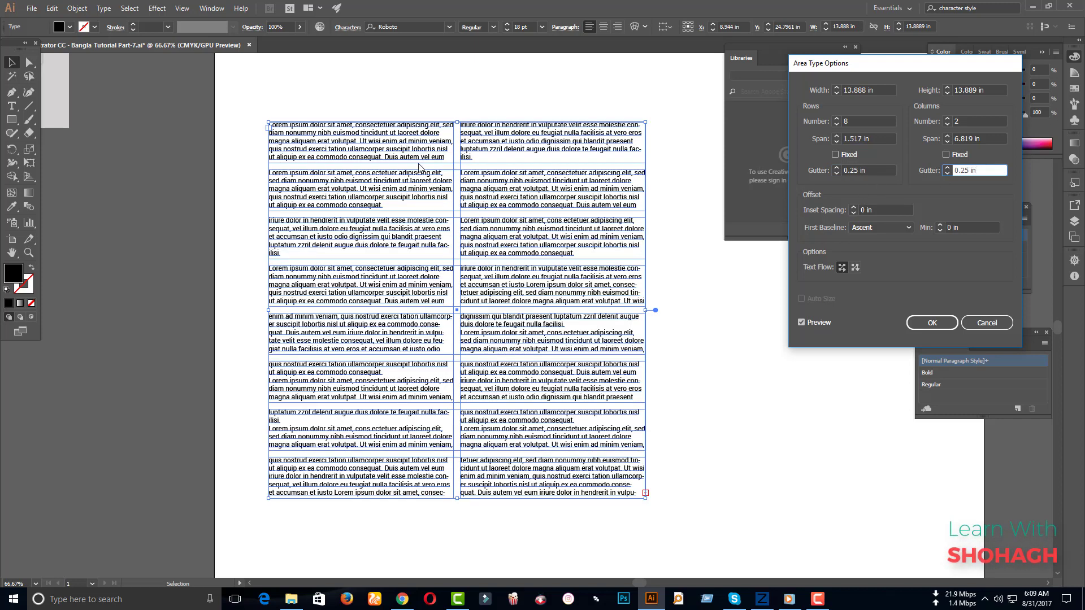
click(873, 170)
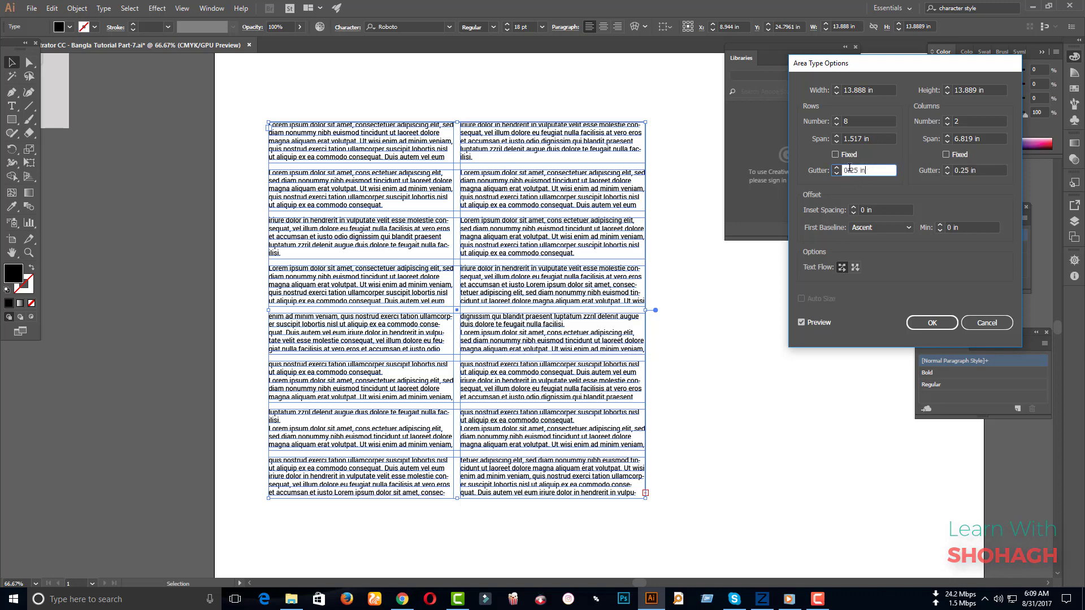
drag(846, 170, 858, 170)
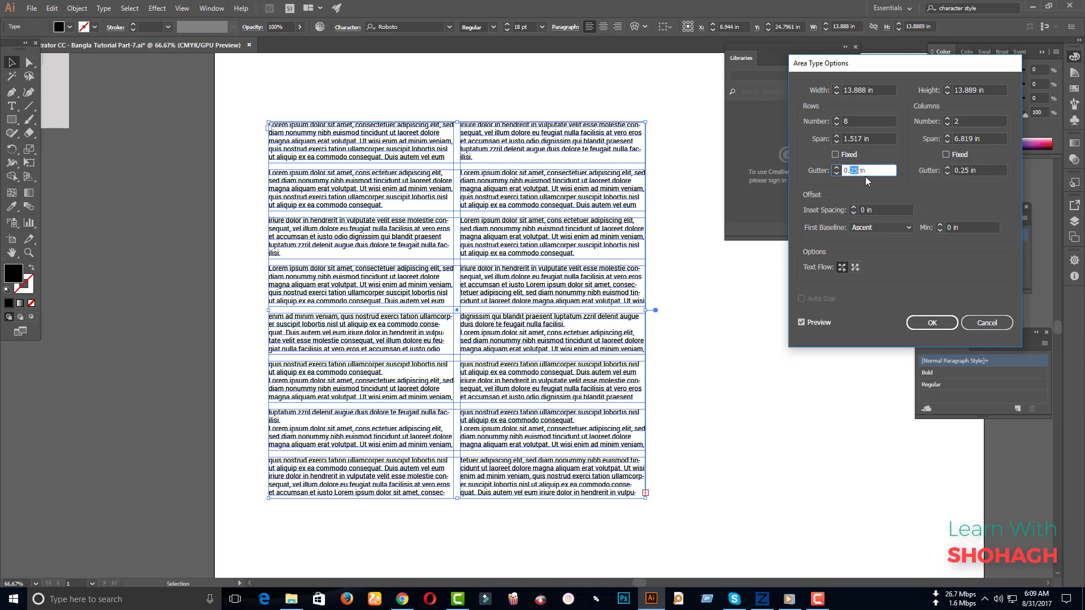
text(5)
click(976, 171)
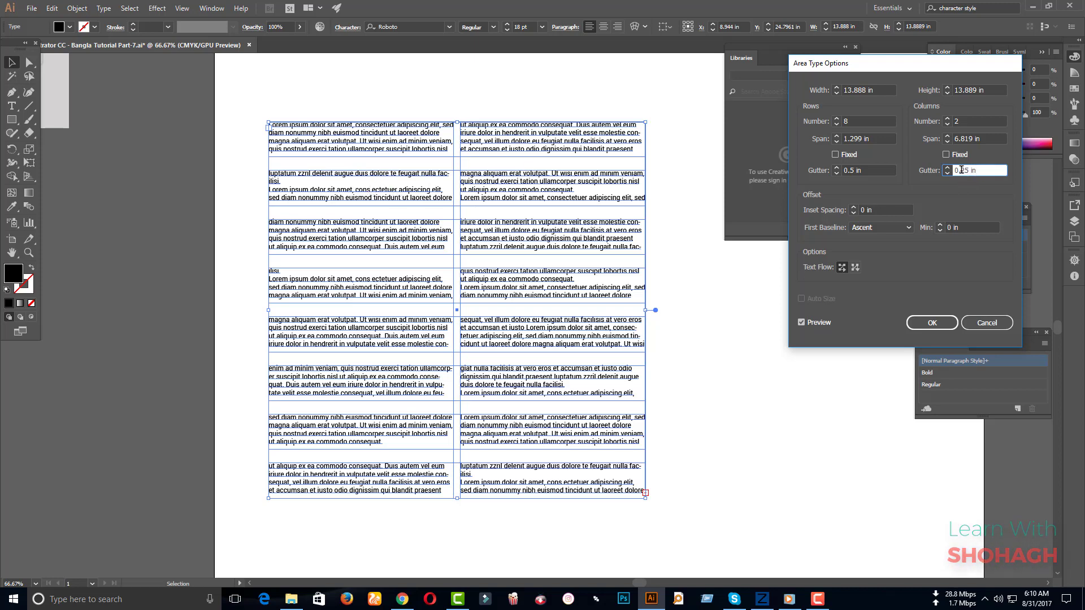
- Set the column gutter to 0.5 in, apply, and deselect the text grid
drag(959, 170, 966, 168)
text(0.5)
click(877, 169)
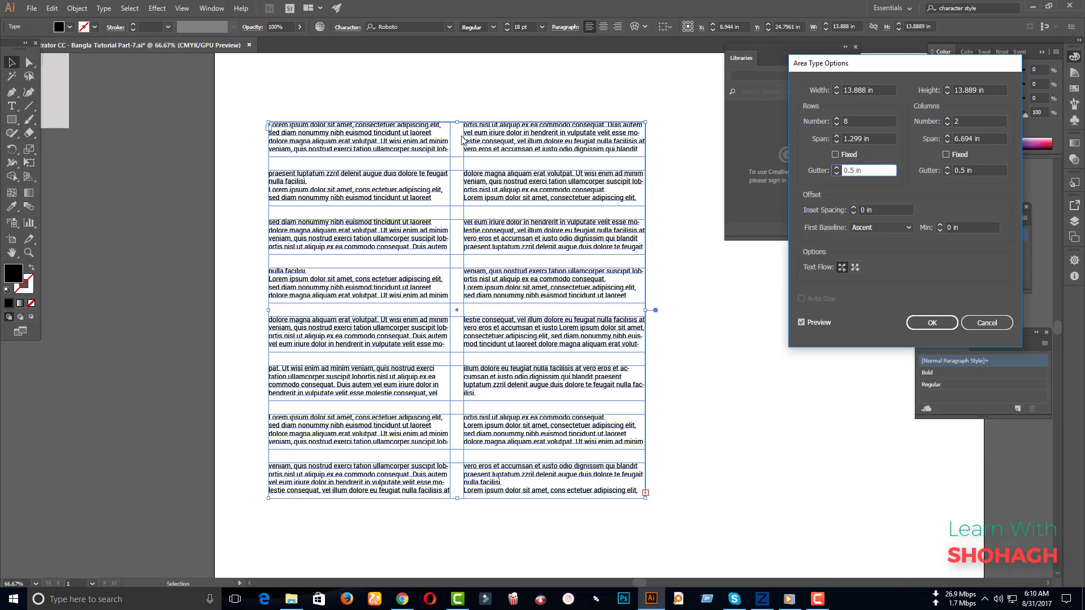
click(932, 323)
click(720, 377)
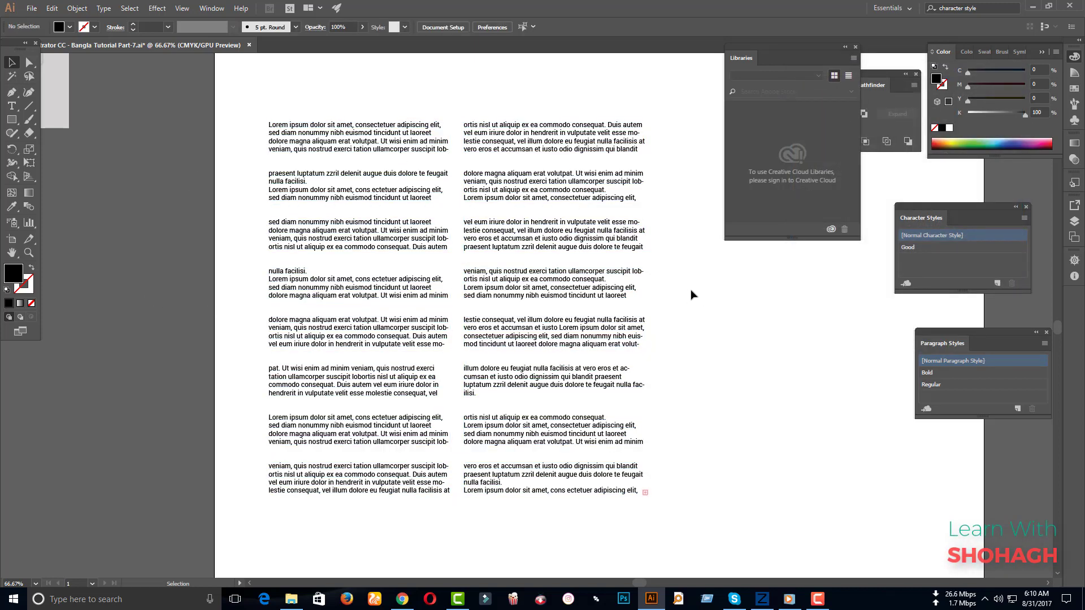
click(320, 139)
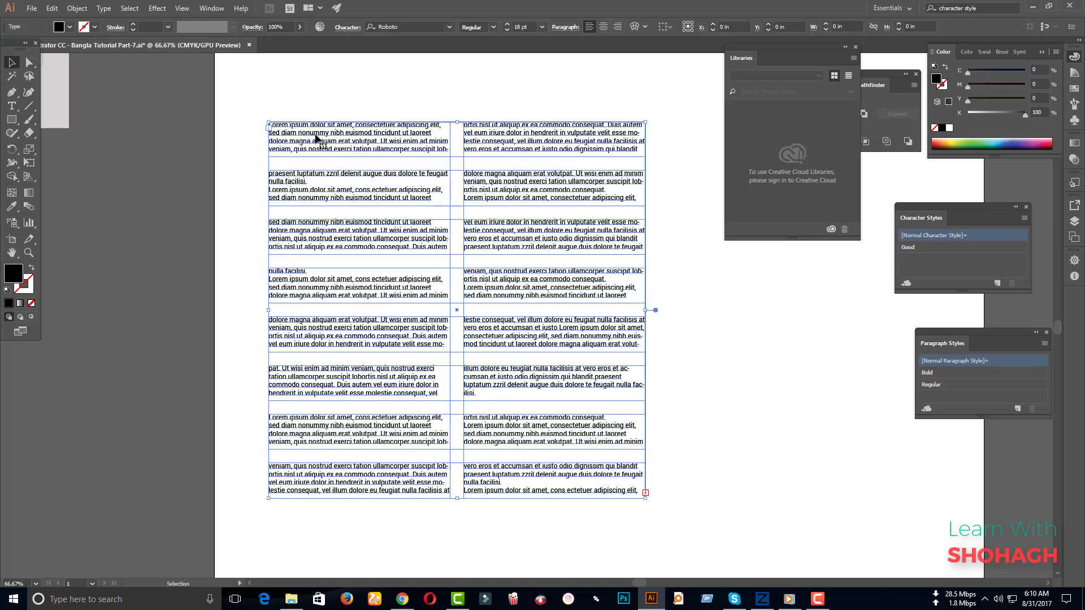
click(103, 8)
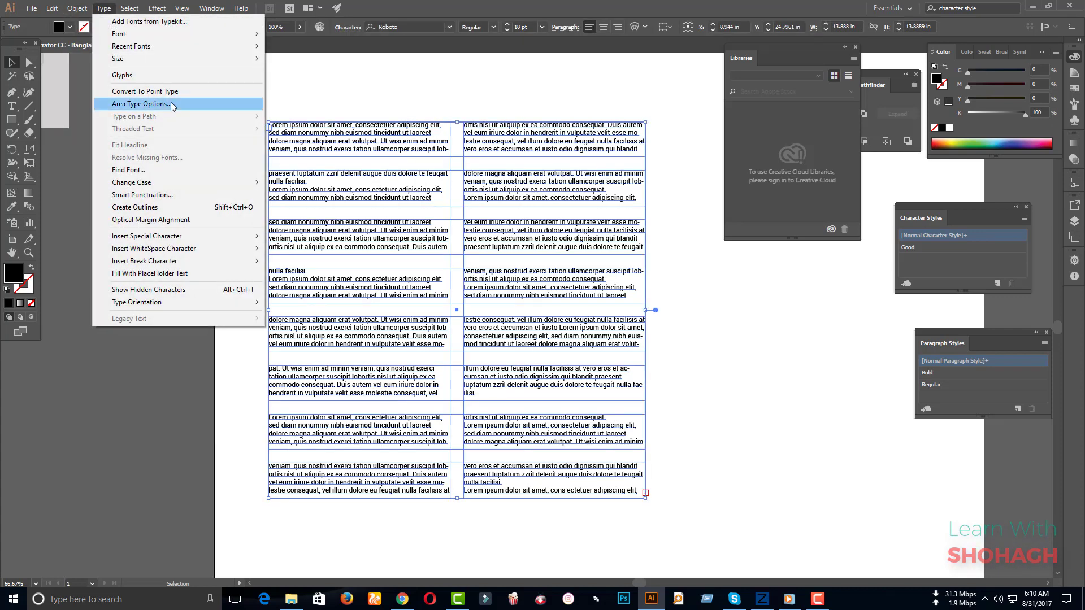
click(141, 104)
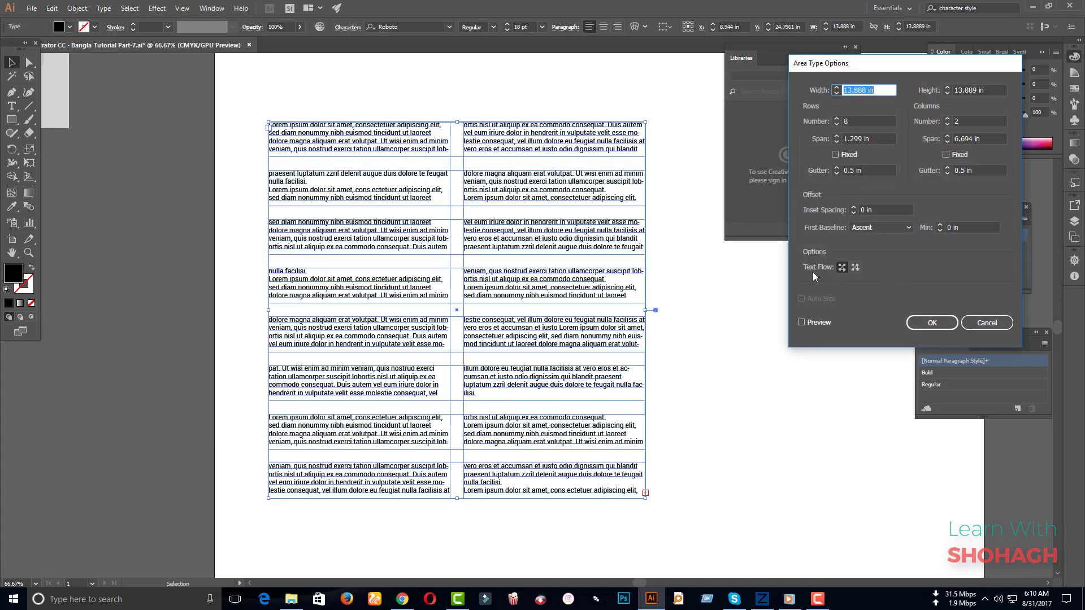
click(855, 267)
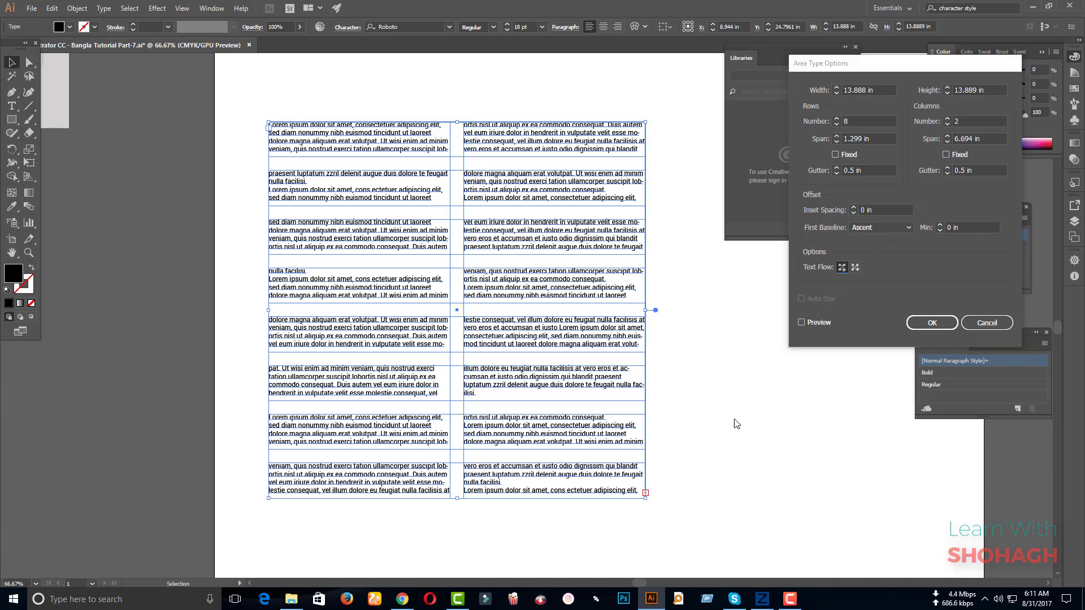
key(Return)
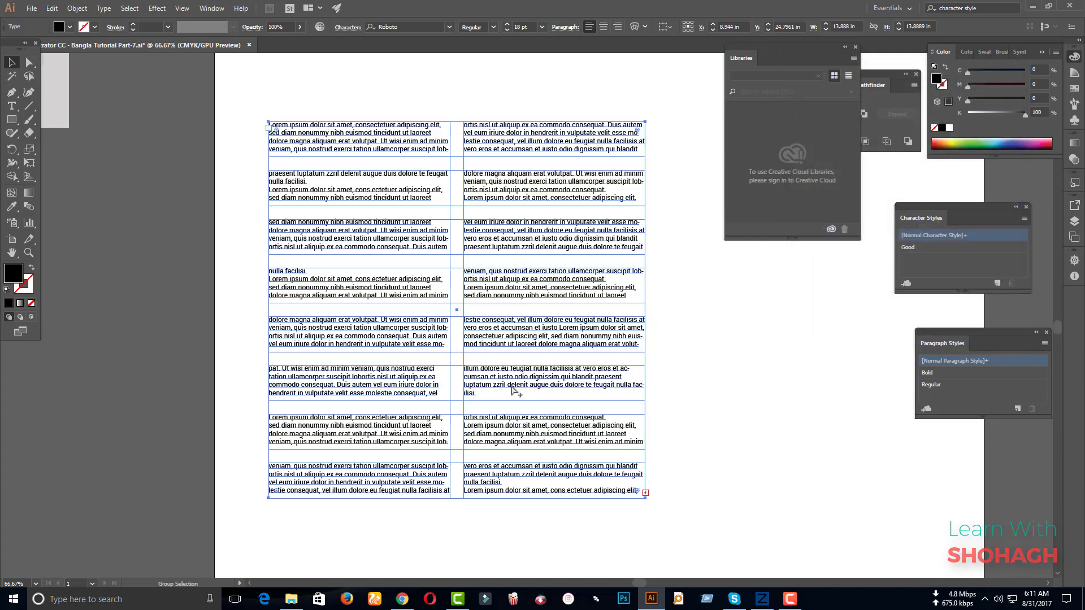
scroll(513, 390, down, 3)
scroll(404, 228, up, 1)
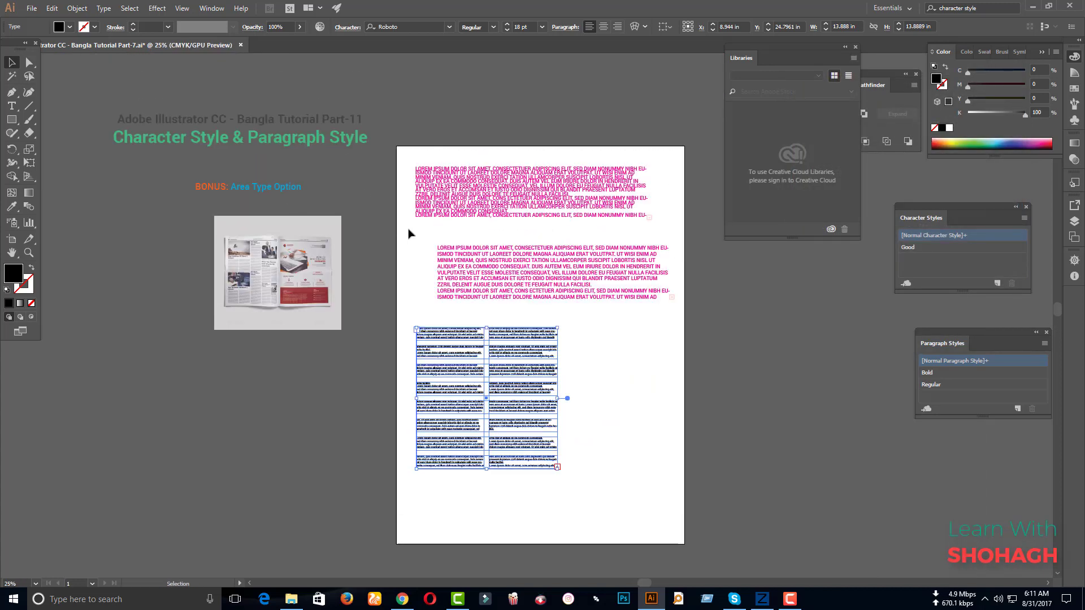